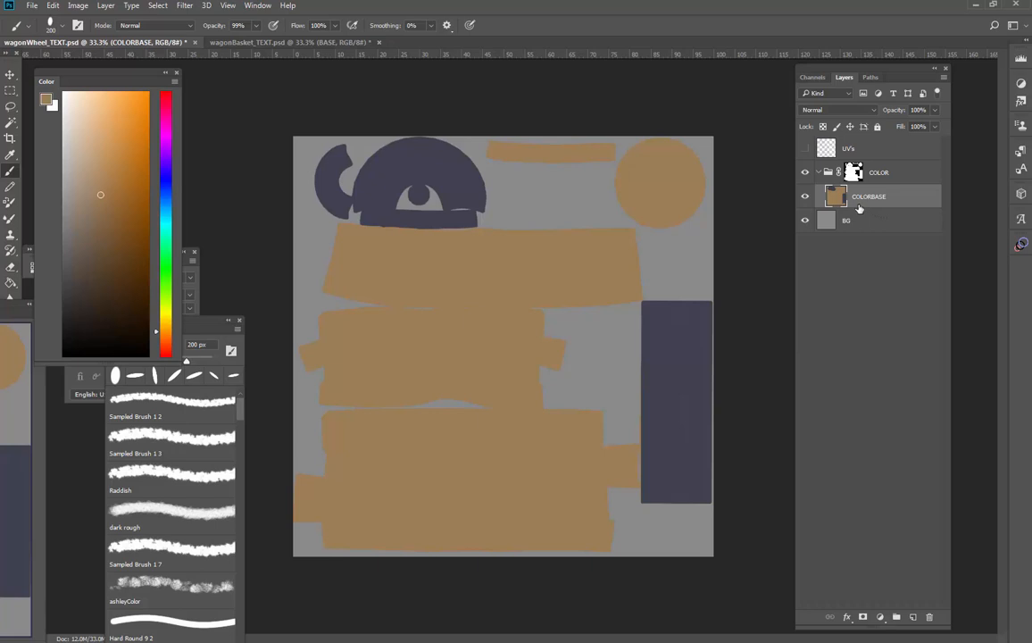
key("w")
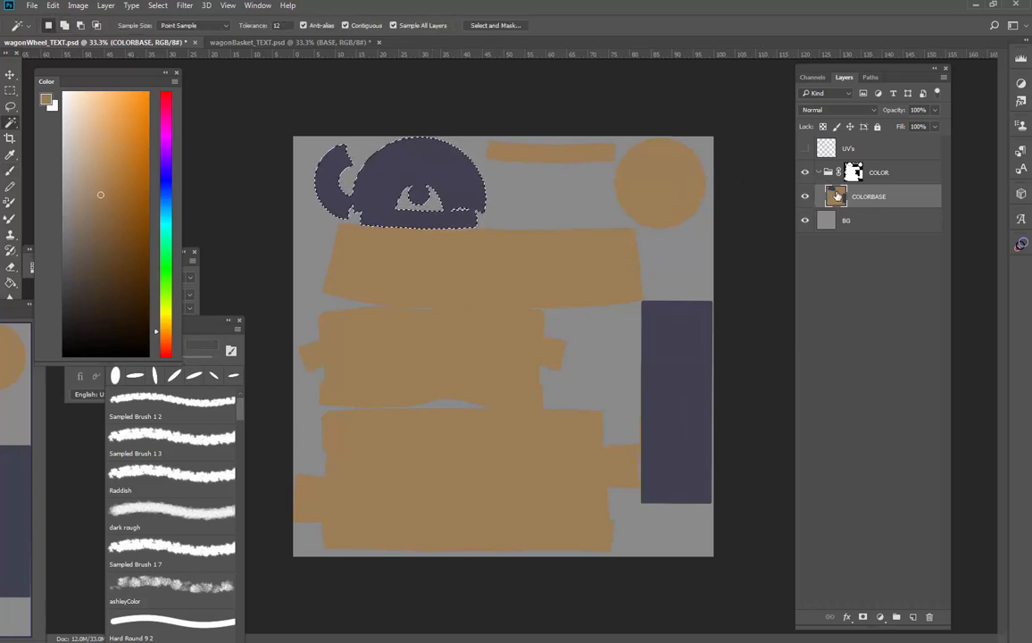
right_click(853, 174)
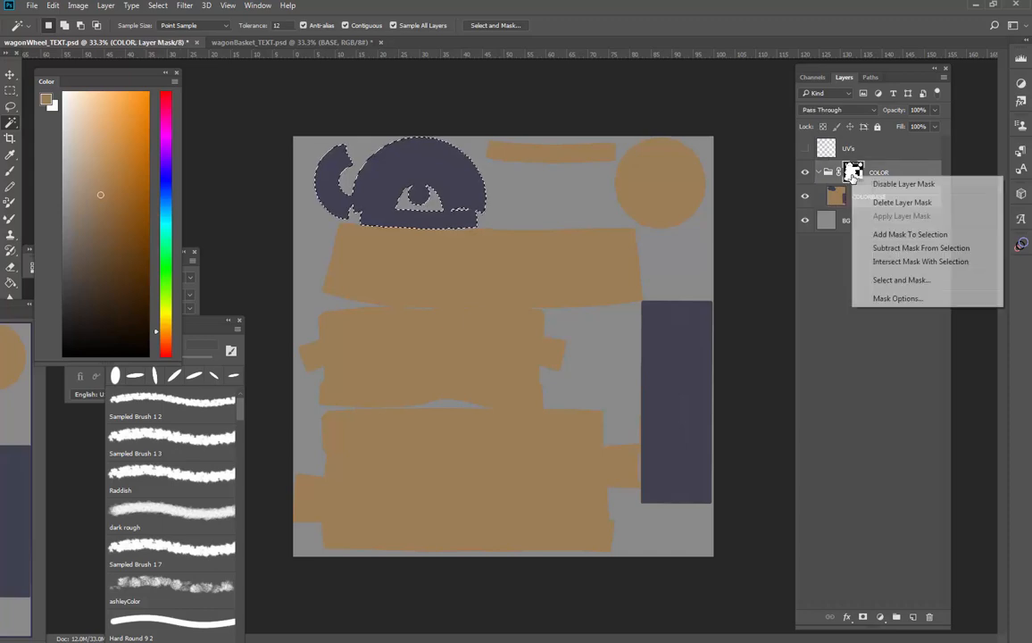
left_click(897, 184)
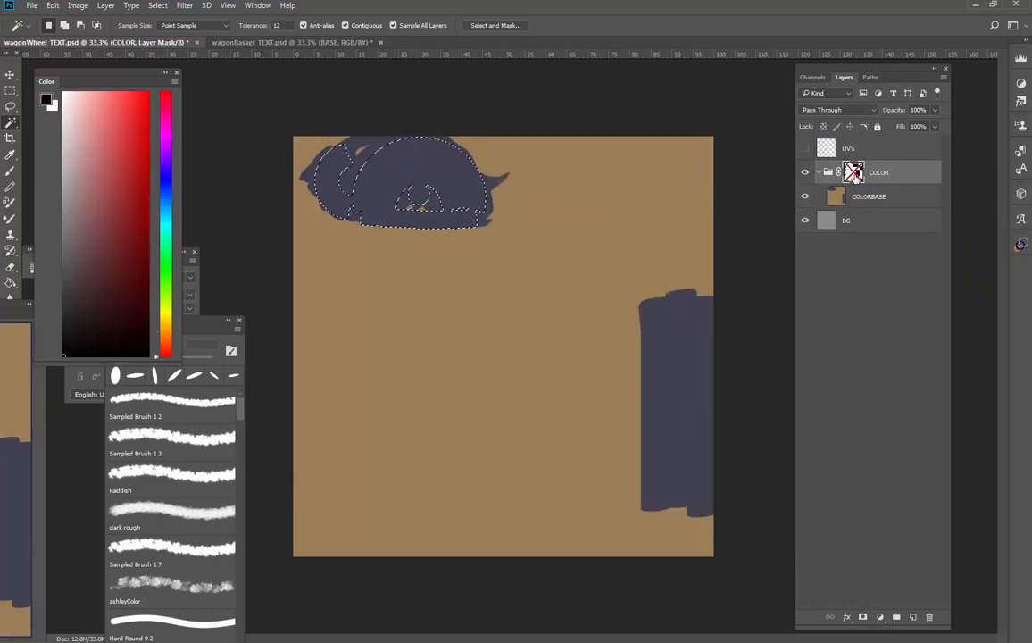
right_click(853, 172)
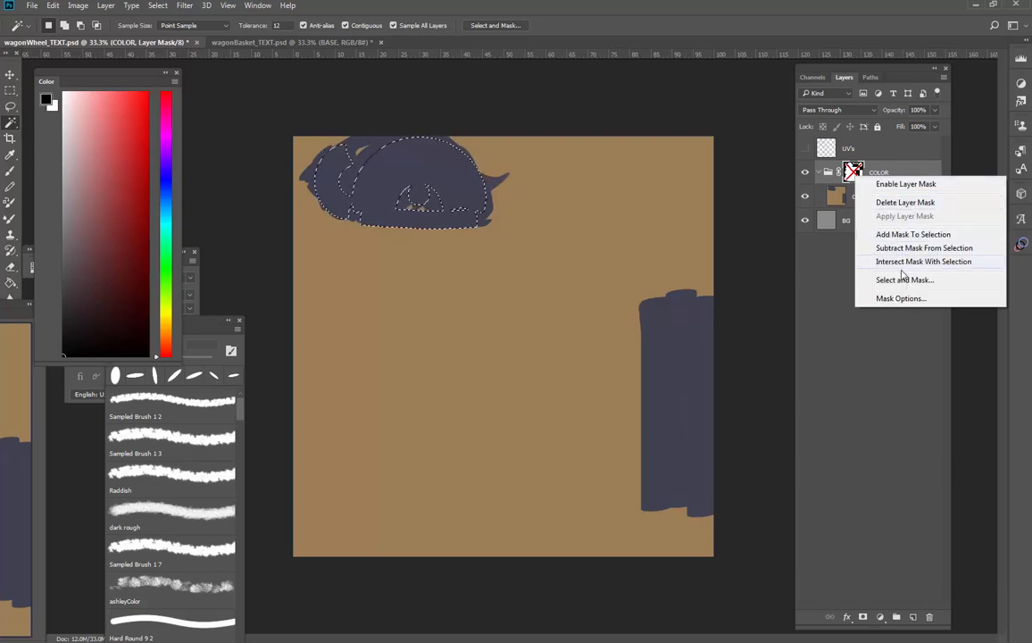
left_click(852, 174)
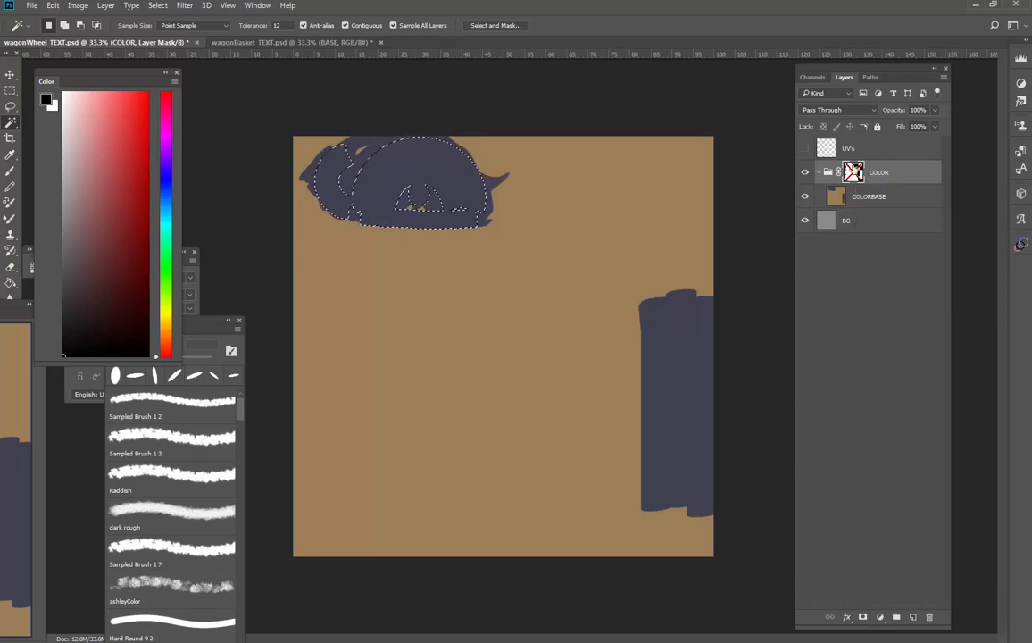
right_click(852, 174)
left_click(868, 176)
left_click(837, 258)
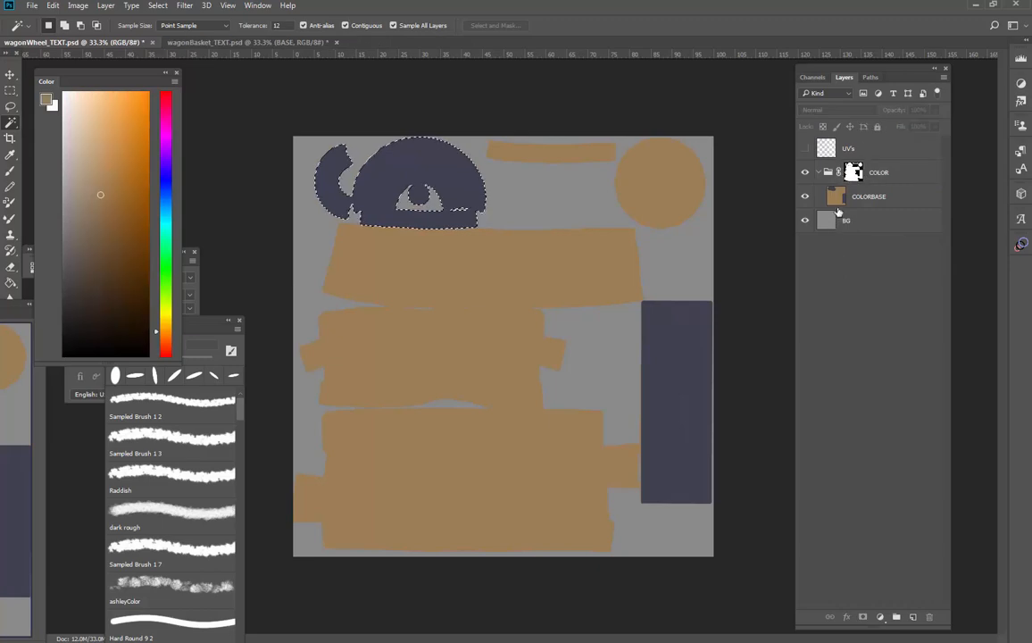
left_click(837, 200, "ctrl")
key("ctrl+d")
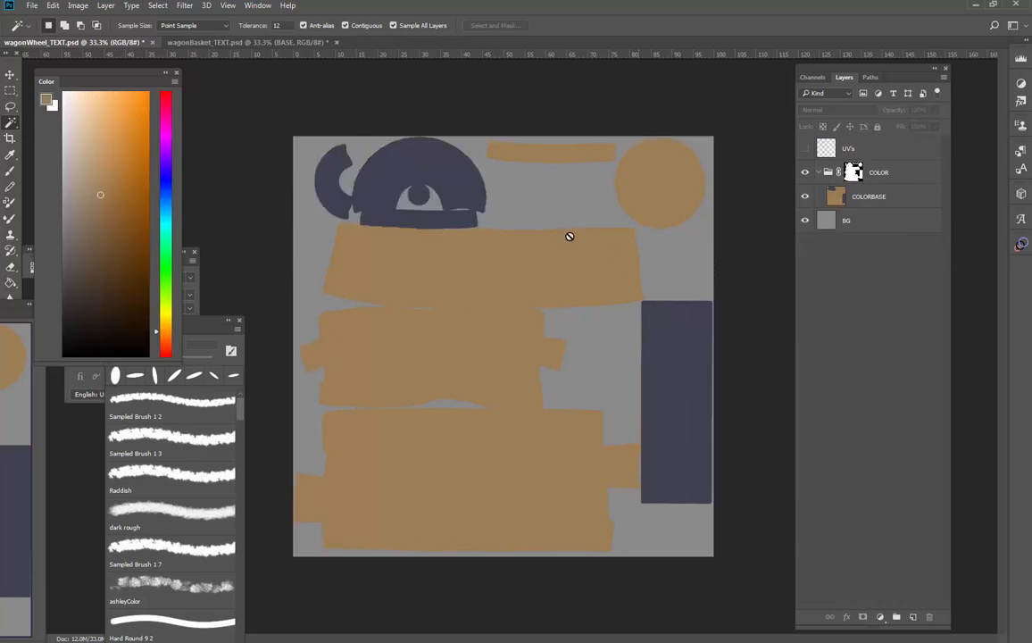
Select both navy areas of the wheel texture from the COLORBASE layer and expand the selection by 10 pixels
left_click(836, 197)
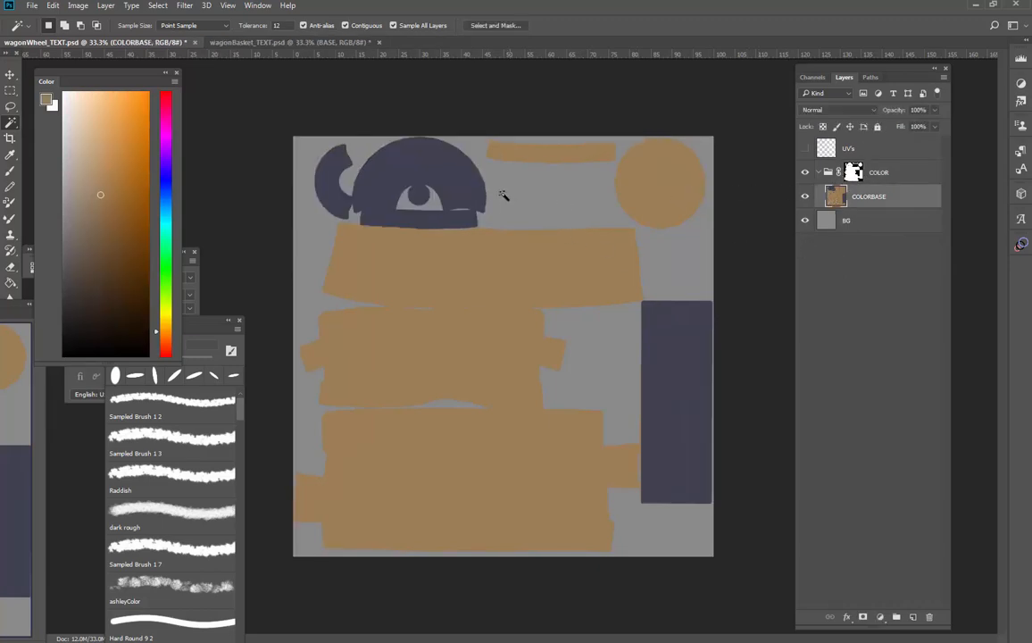
left_click(432, 177)
left_click(698, 372, "shift")
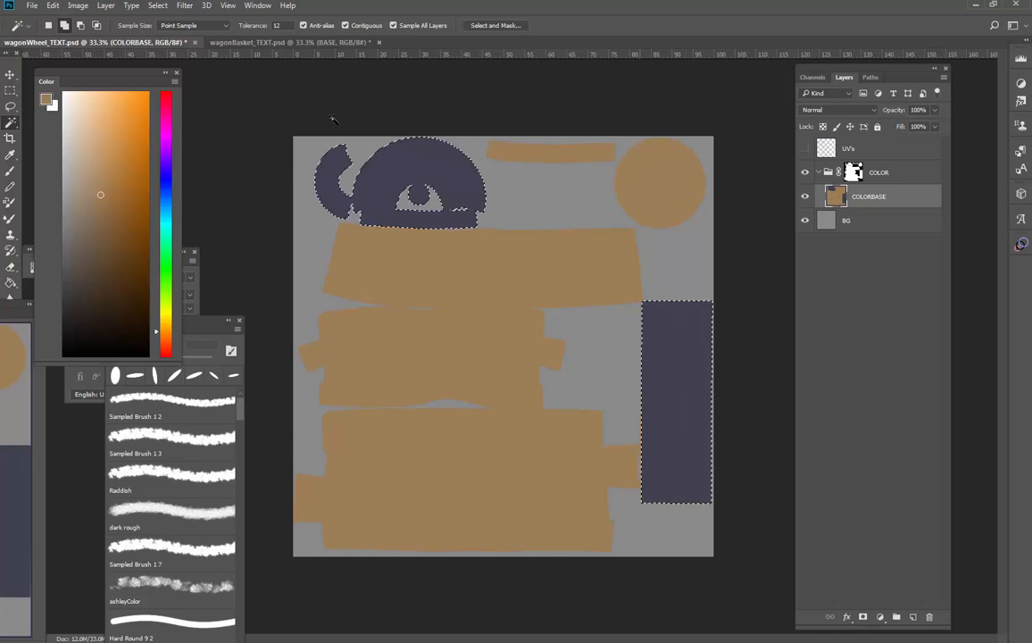
left_click(157, 6)
mouse_move(207, 164)
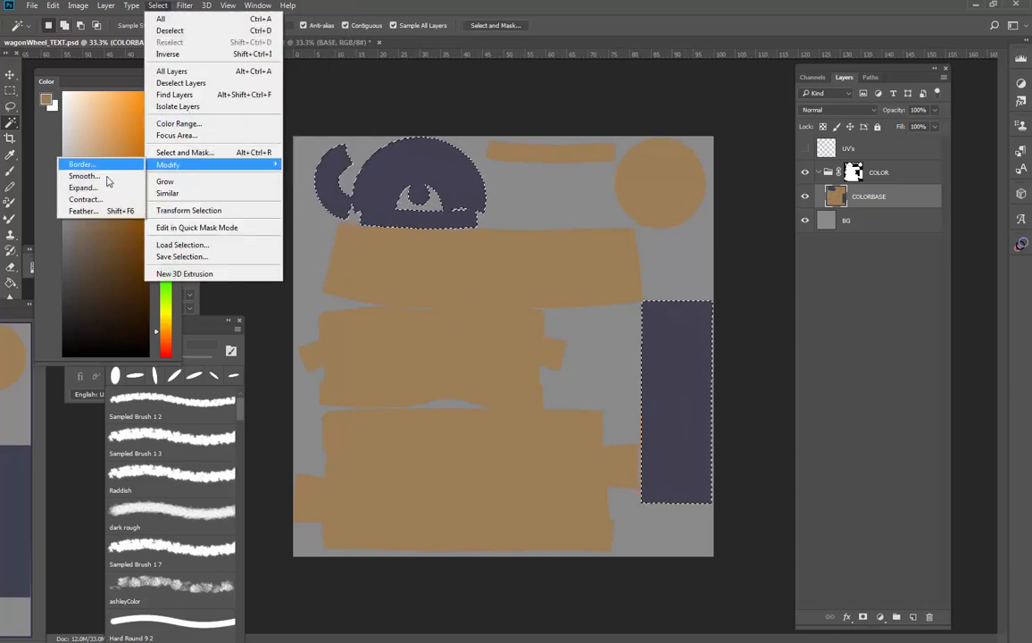
left_click(106, 189)
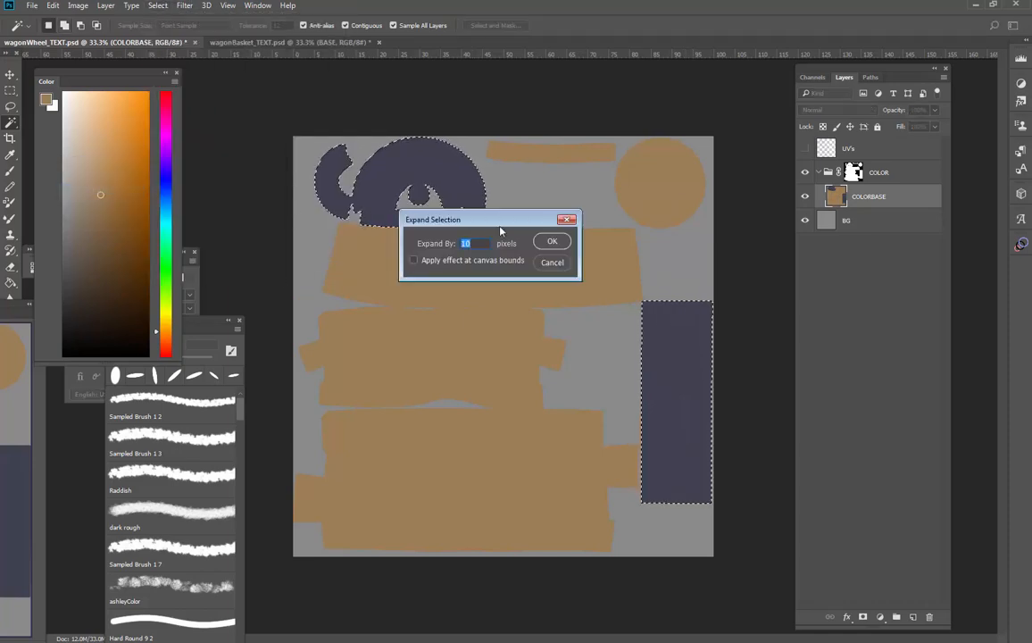
left_click(554, 243)
Copy the selected navy areas from the COLORBASE layer onto a new layer
left_click(846, 221)
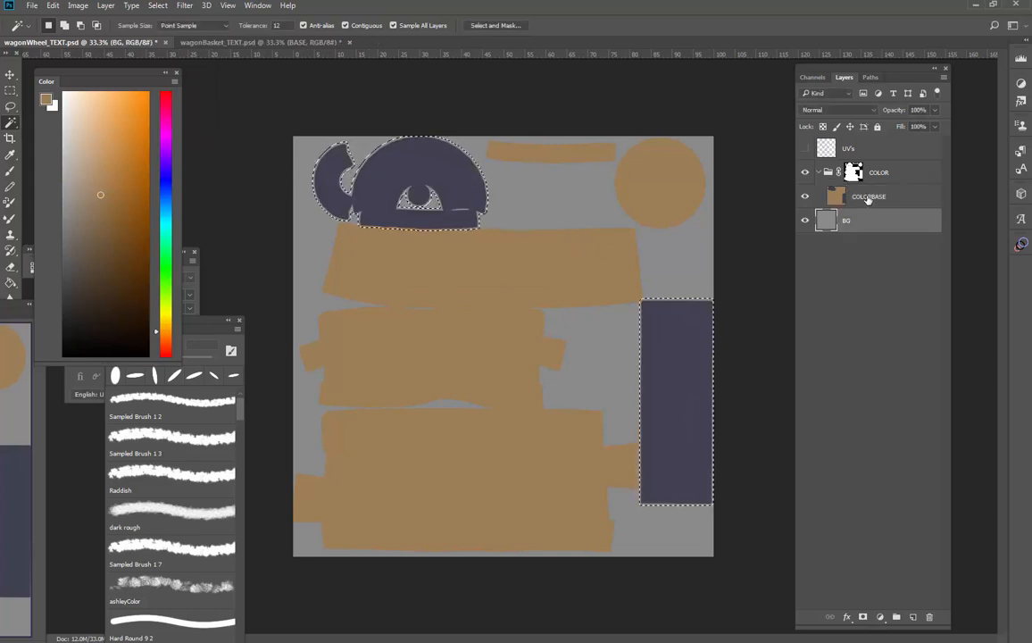
left_click(868, 198)
key("ctrl+j")
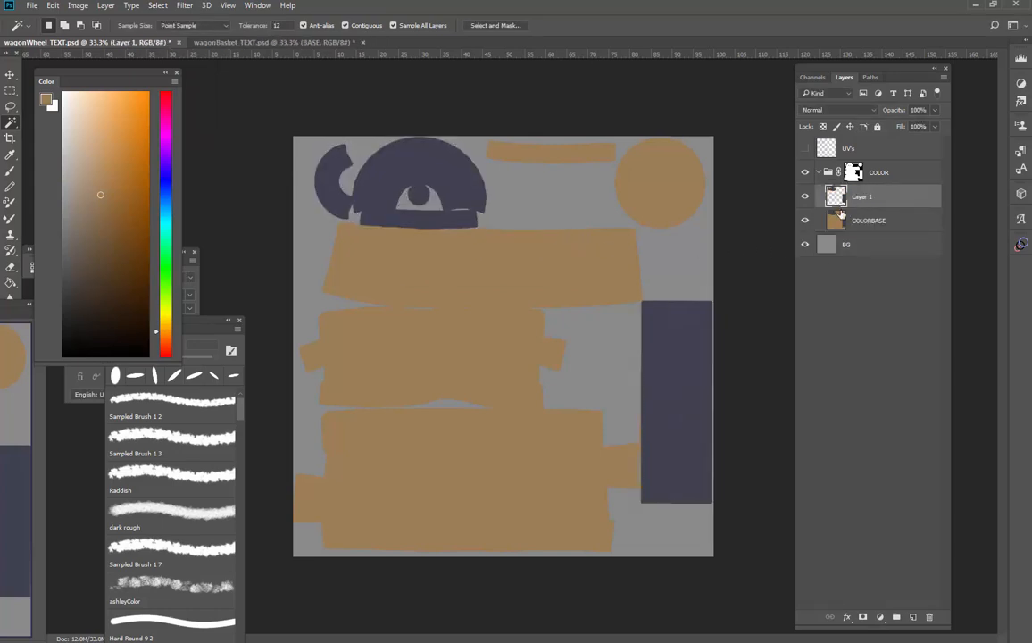
Paint over the navy areas on COLORBASE in brown with a 600 px brush, hiding the copied layer only while painting
key("b")
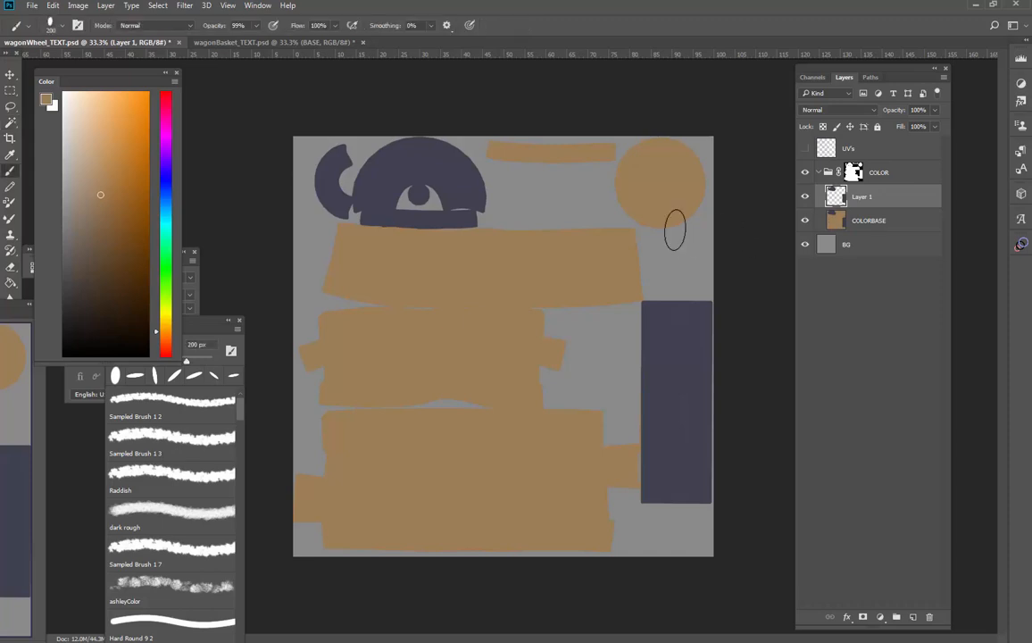
key("alt+bracketleft")
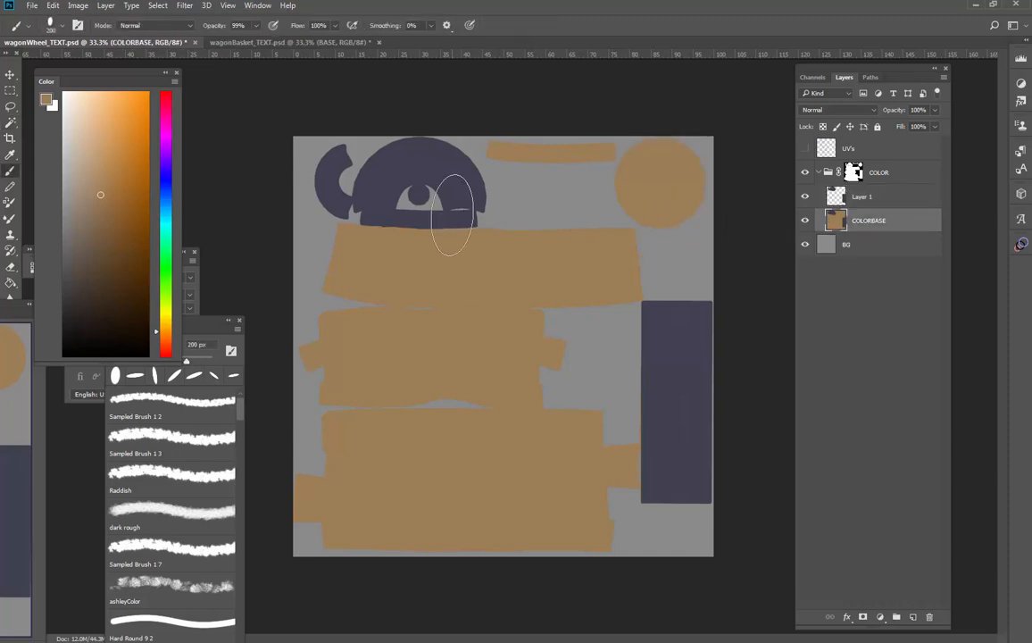
key("bracketright")
key("bracketright")
key("bracketright")
key("bracketright")
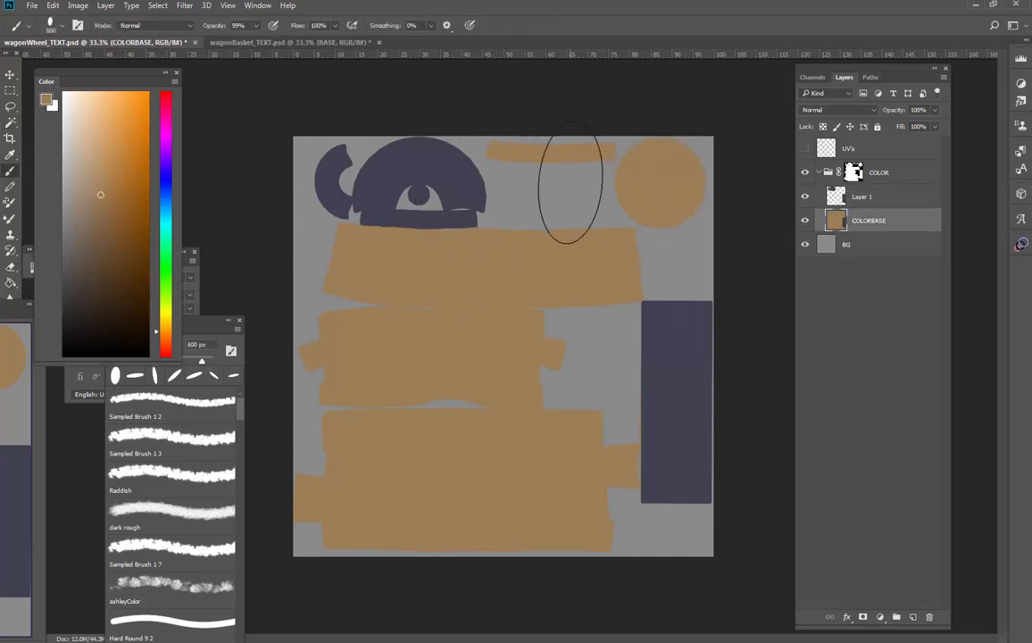
left_click(804, 197)
left_click_drag(677, 308, 708, 478)
left_click(804, 196)
Rename the copied navy layer to iron and the COLORBASE layer to wood, leaving iron selected
double_click(862, 196)
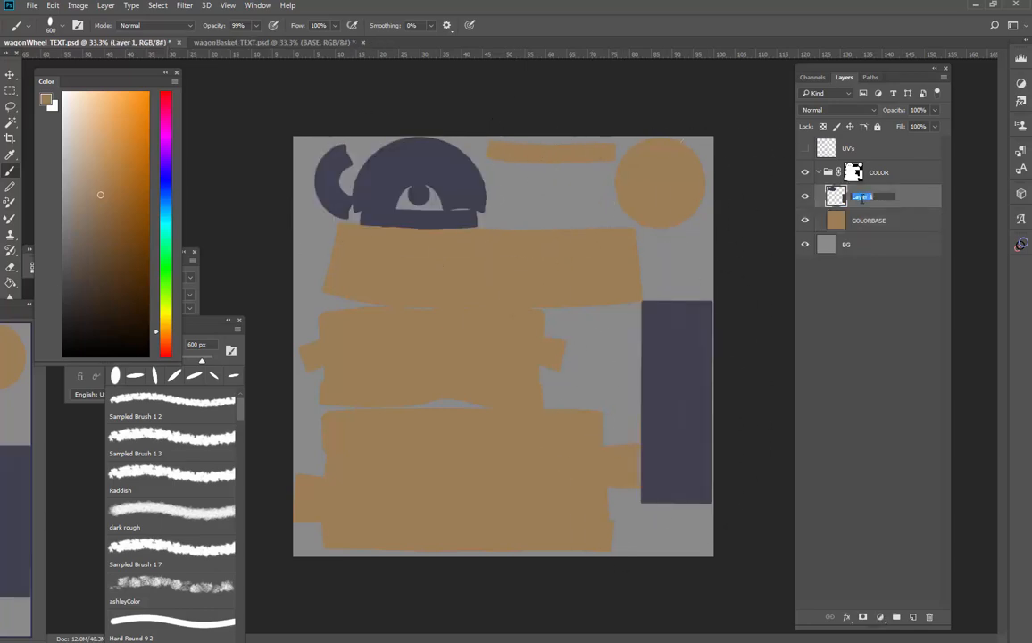
key("BackSpace")
double_click(864, 223)
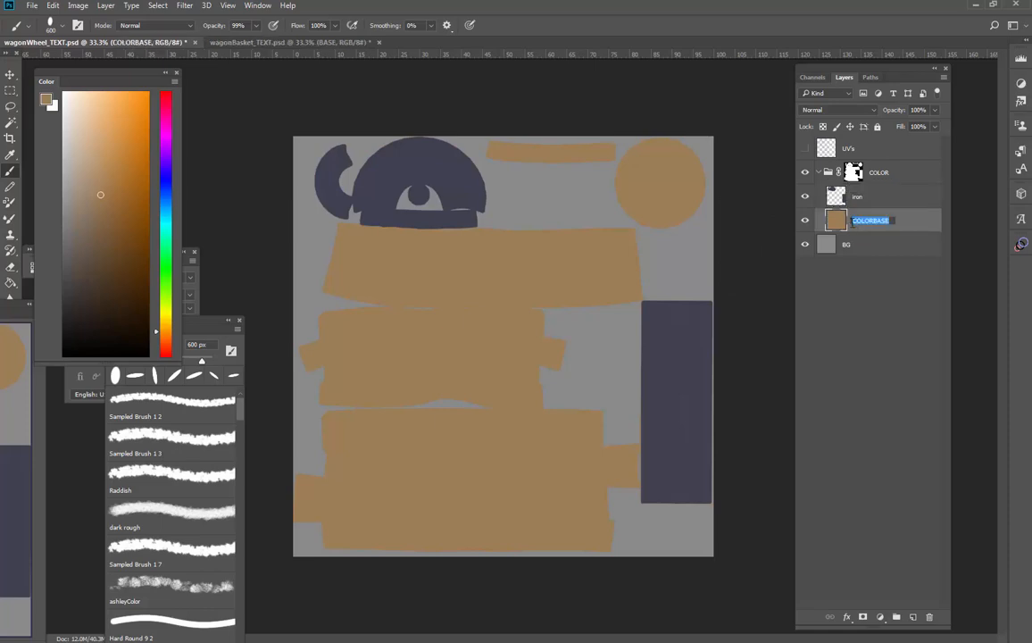
type("wood")
key("Return")
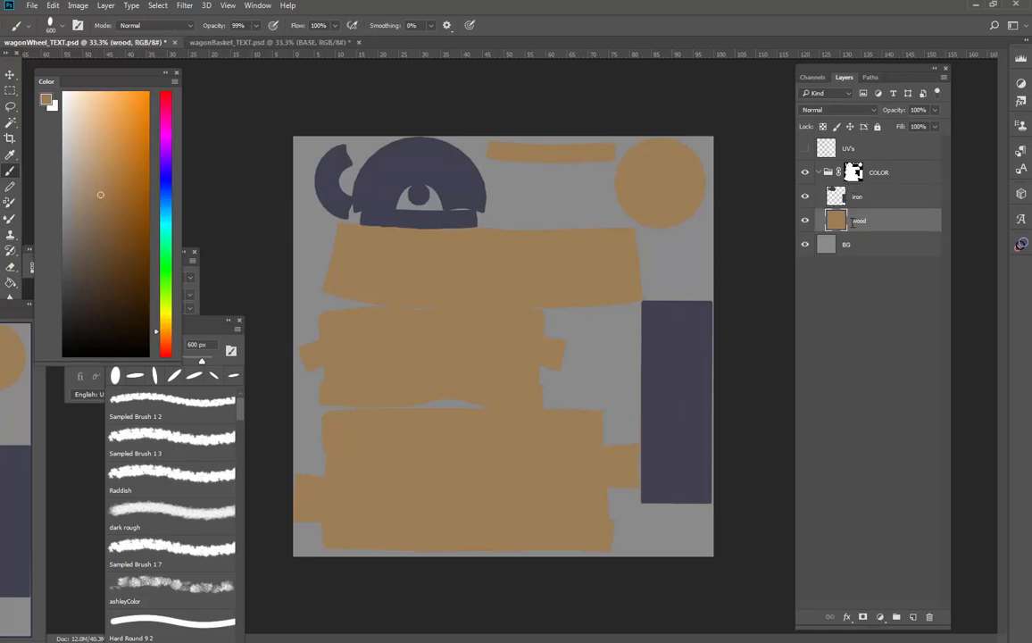
left_click(864, 198)
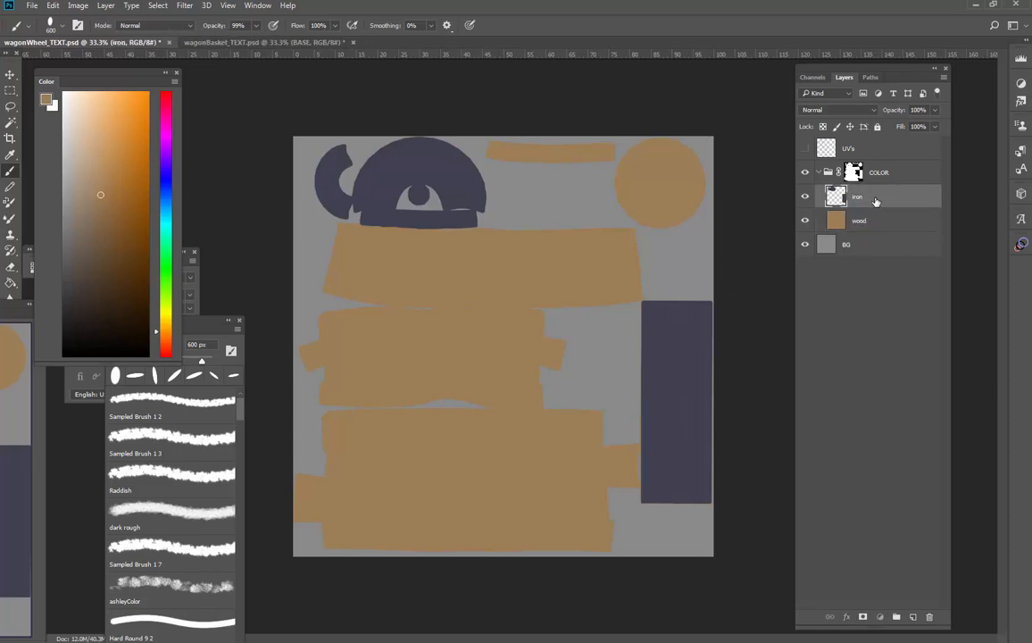
Switch to wagonBasket_TEXT.psd and reduce the brush size to 100 px
left_click(317, 43)
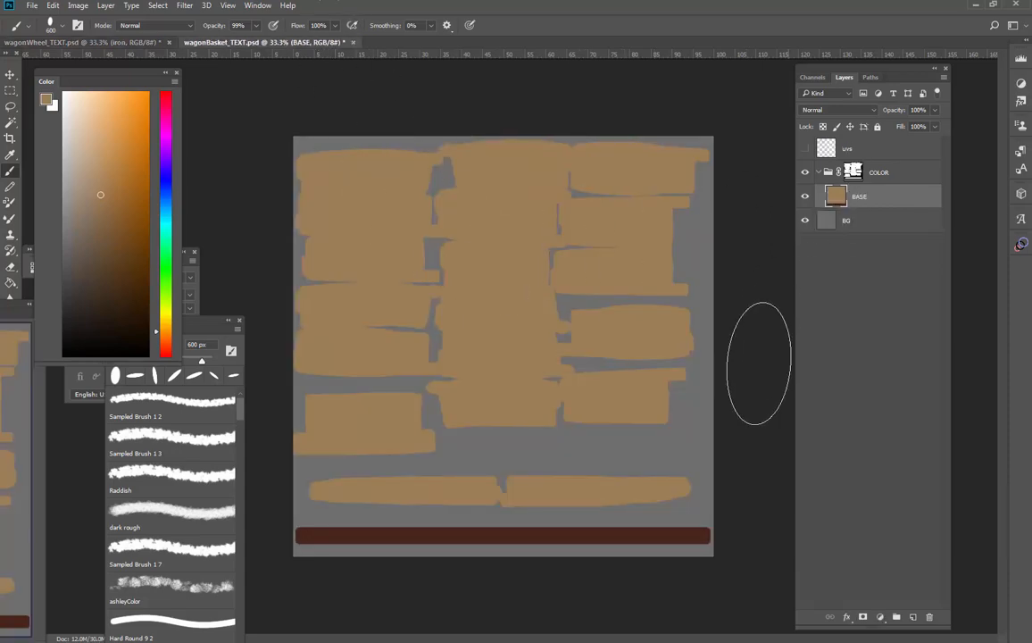
key("bracketleft")
key("bracketleft")
key("bracketleft")
key("bracketleft")
key("bracketleft")
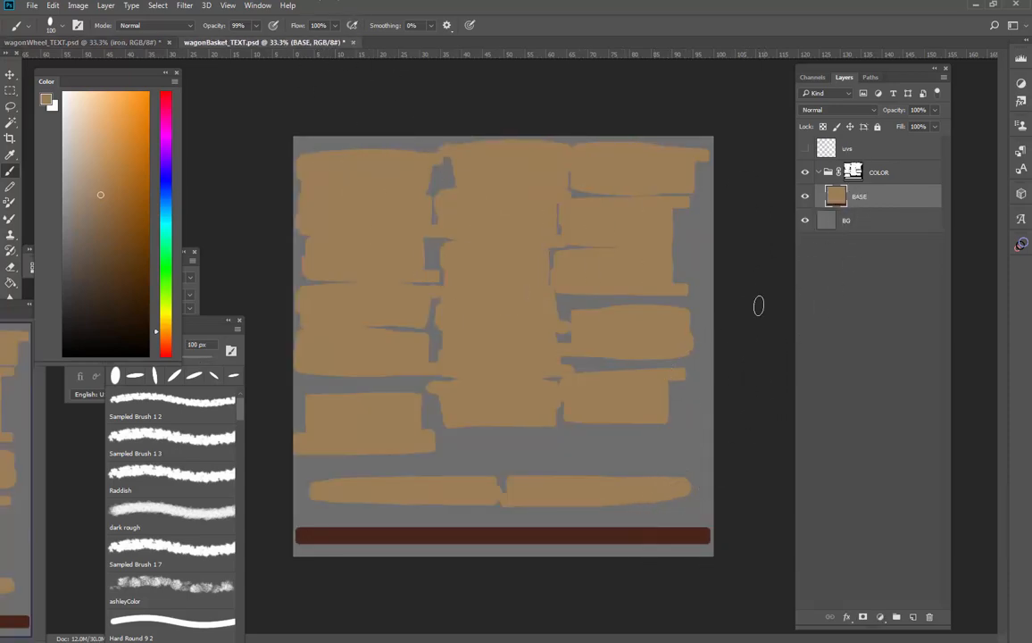
Select the dark red strip on the BASE layer with a rectangular marquee and copy it to a new layer
key("m")
mouse_move(296, 526)
left_mouse_down()
mouse_move(310, 536)
mouse_move(710, 537)
left_mouse_up()
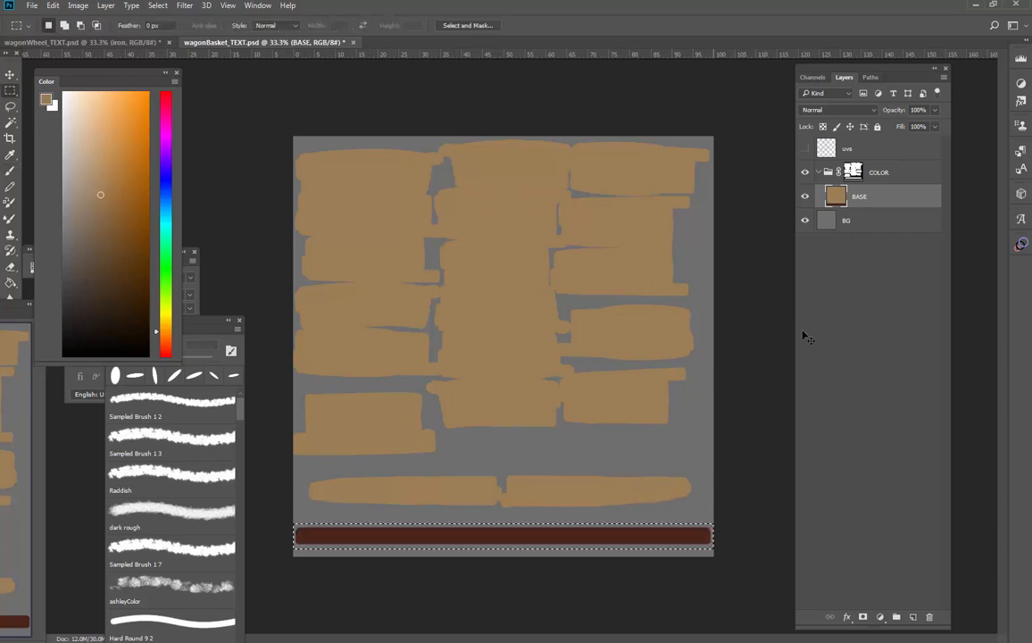
key("ctrl+j")
Hide the copied strip layer and paint over the dark red strip on BASE in brown
left_click(846, 228)
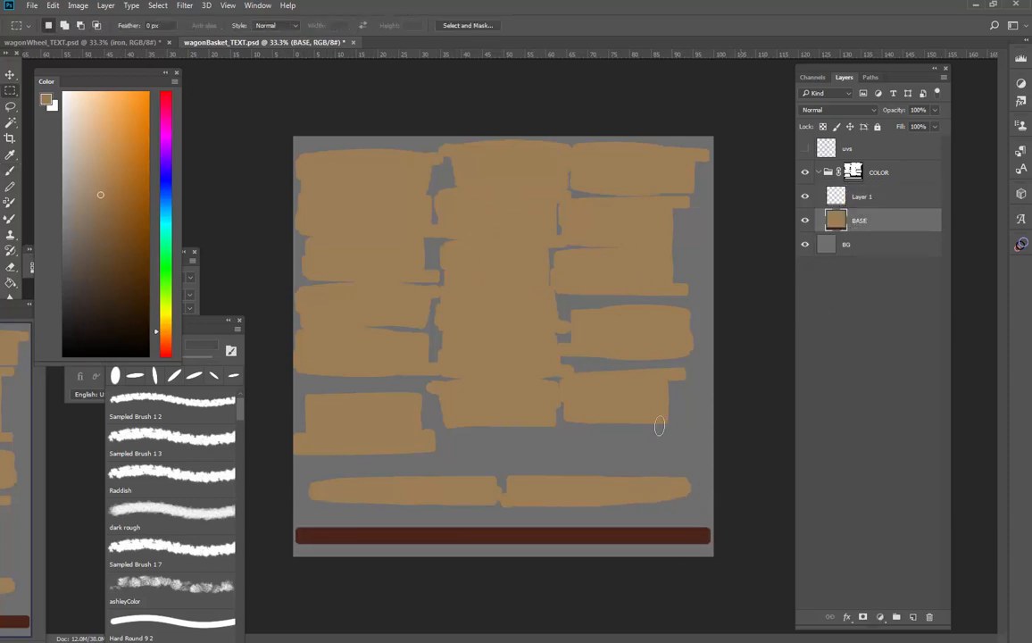
key("b")
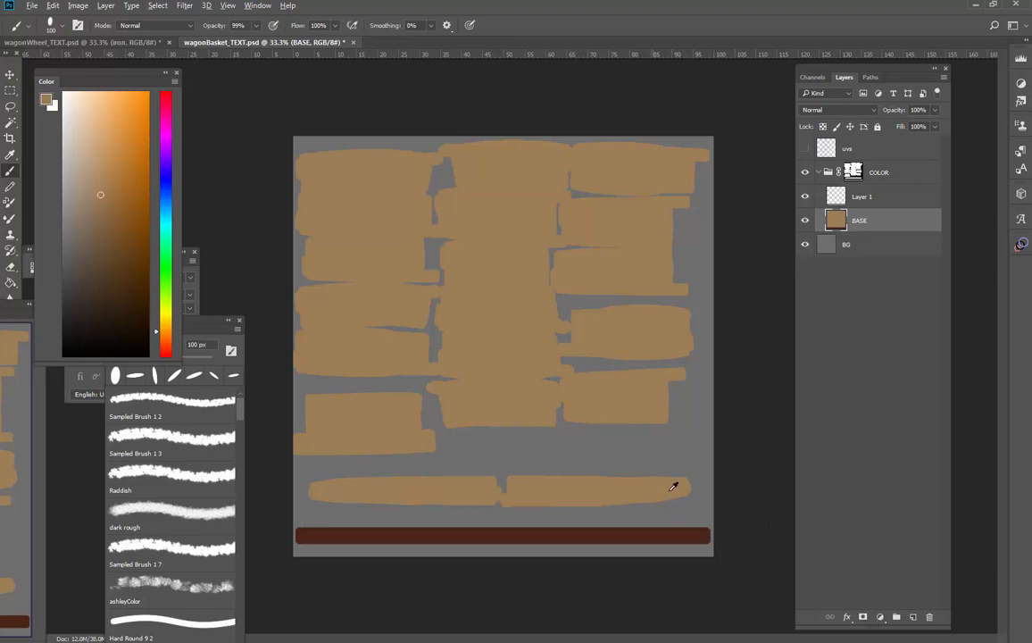
left_click(806, 197)
mouse_move(702, 529)
left_mouse_down()
mouse_move(458, 545)
mouse_move(544, 542)
mouse_move(549, 532)
mouse_move(347, 531)
left_mouse_up()
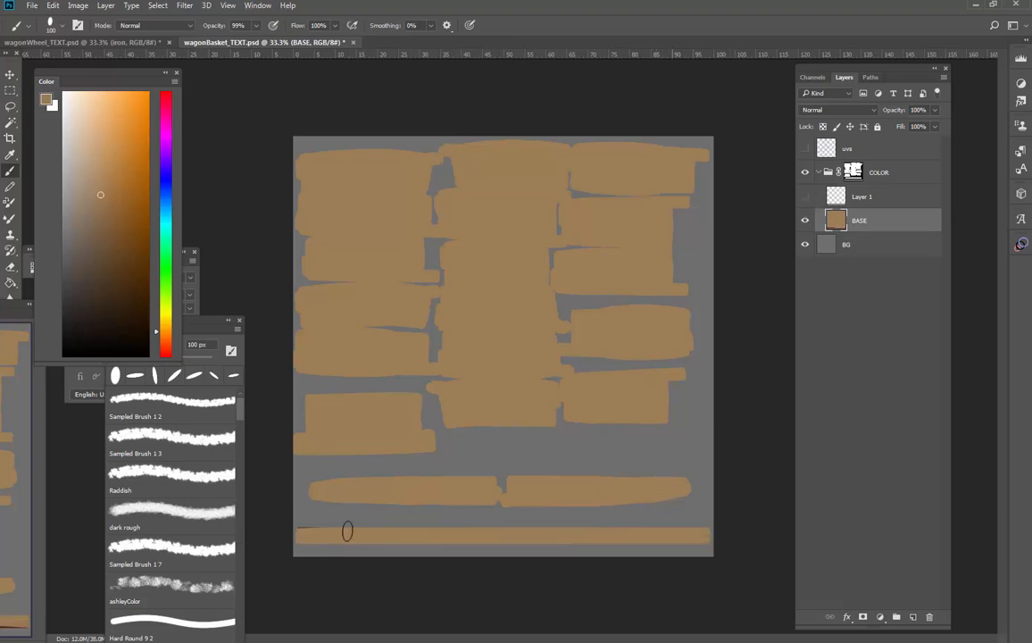
Rename the BASE layer to wood, and show the copied strip layer again under the name leather
double_click(862, 220)
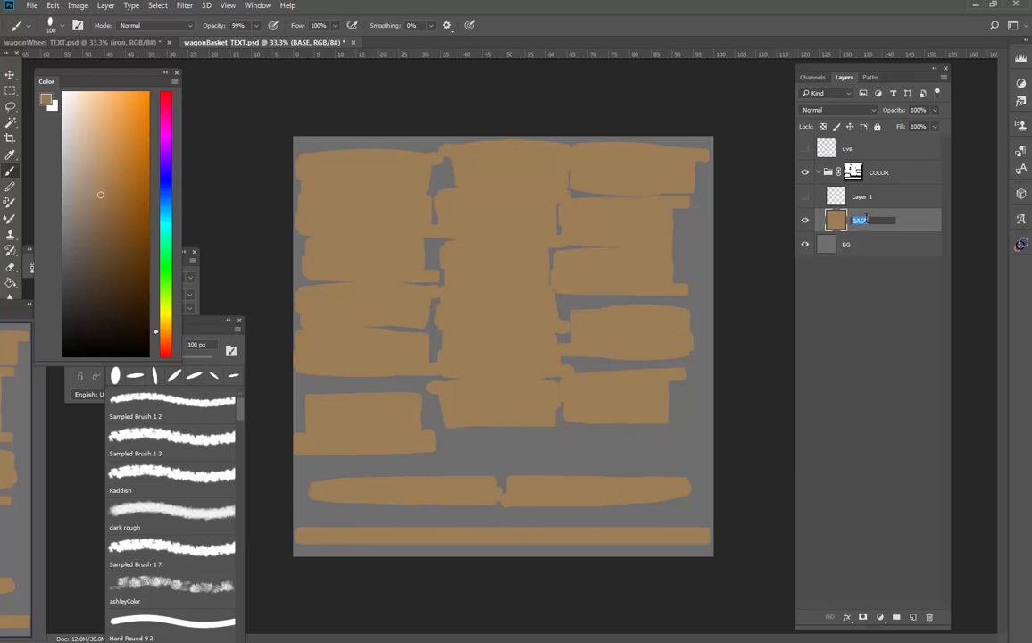
type("wood")
key("Return")
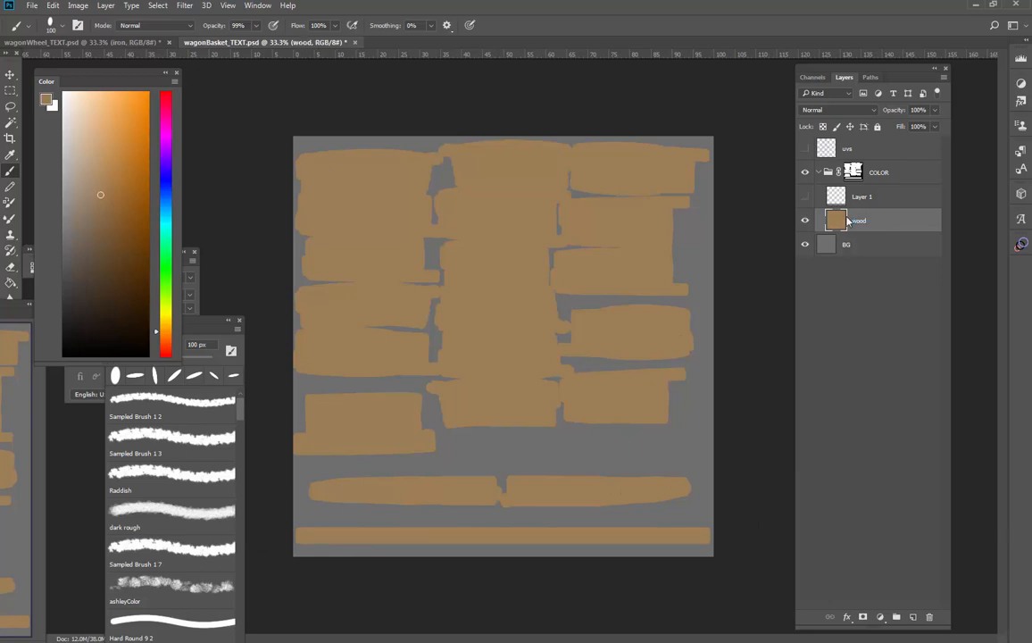
left_click(806, 196)
double_click(850, 200)
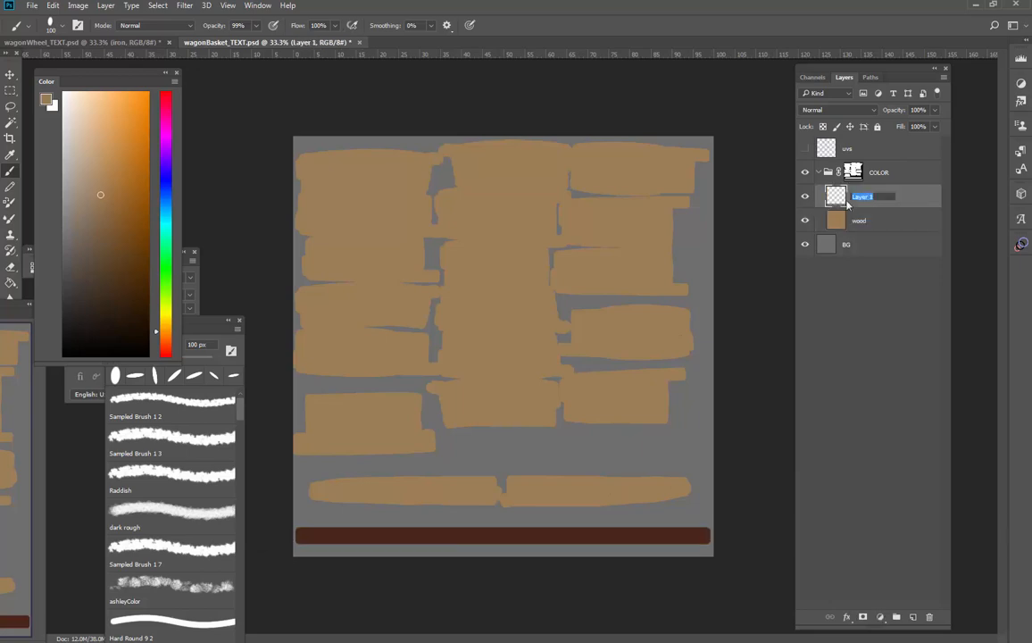
type("leather")
key("Return")
Show the uvs layer, and create a new 1024 x 1024 px document at 72 pixels/inch
left_click(804, 149)
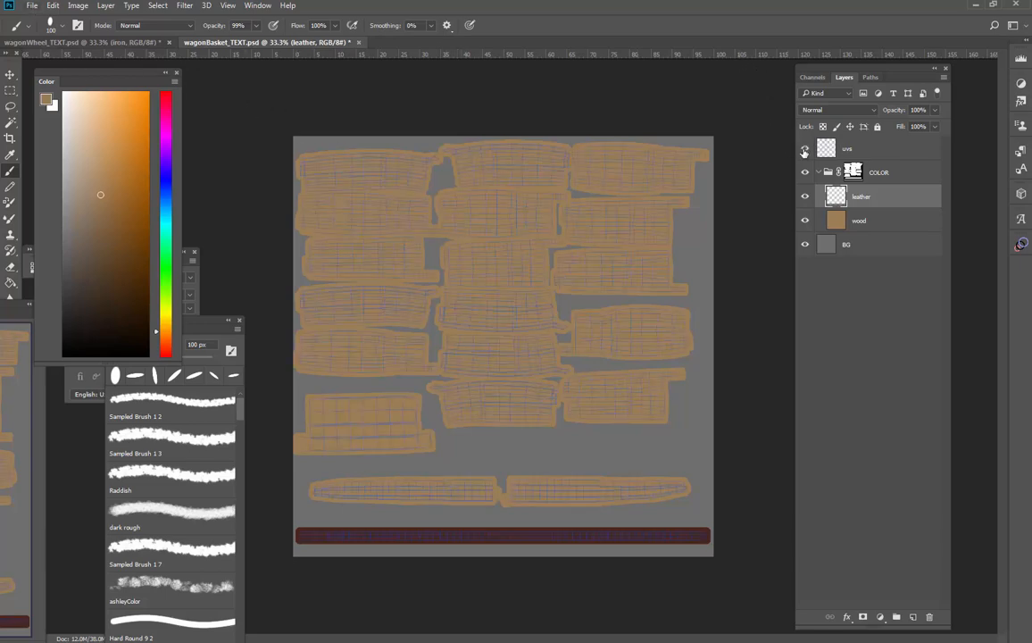
left_click(33, 5)
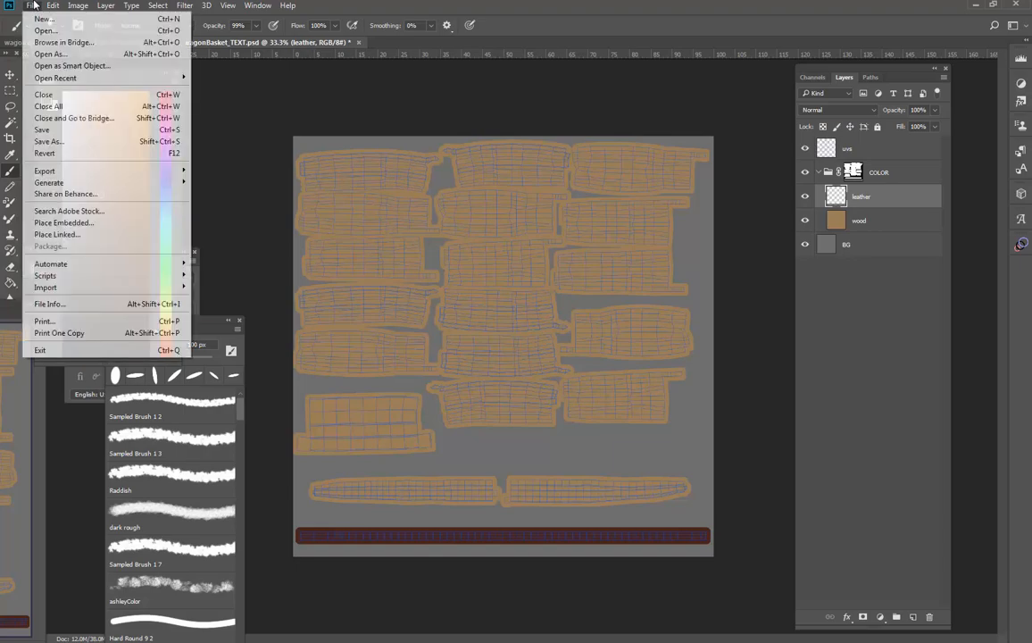
left_click(44, 18)
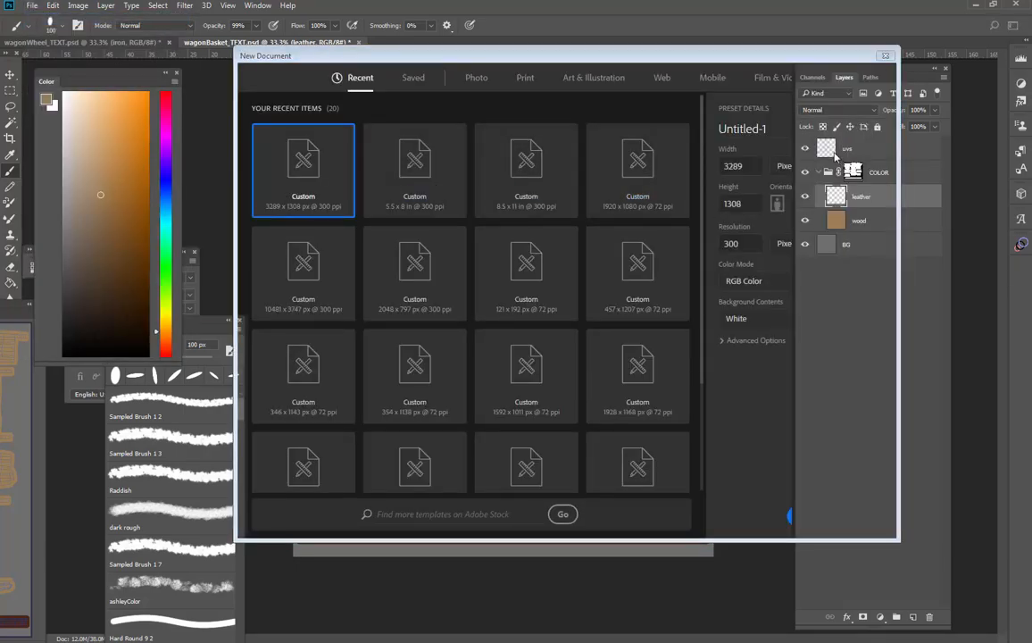
left_click_drag(727, 57, 468, 74)
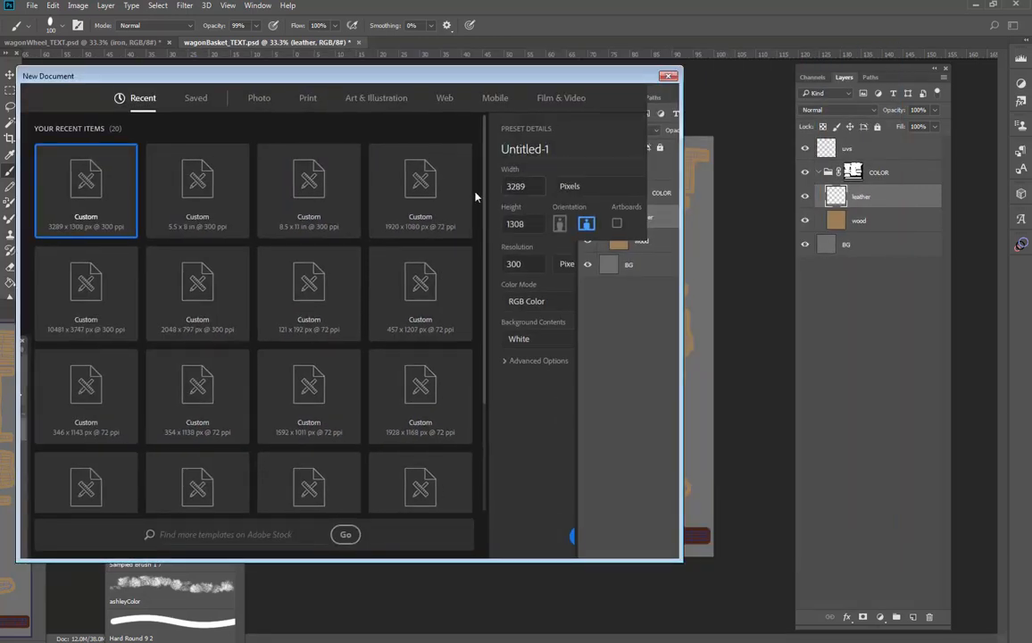
type("102")
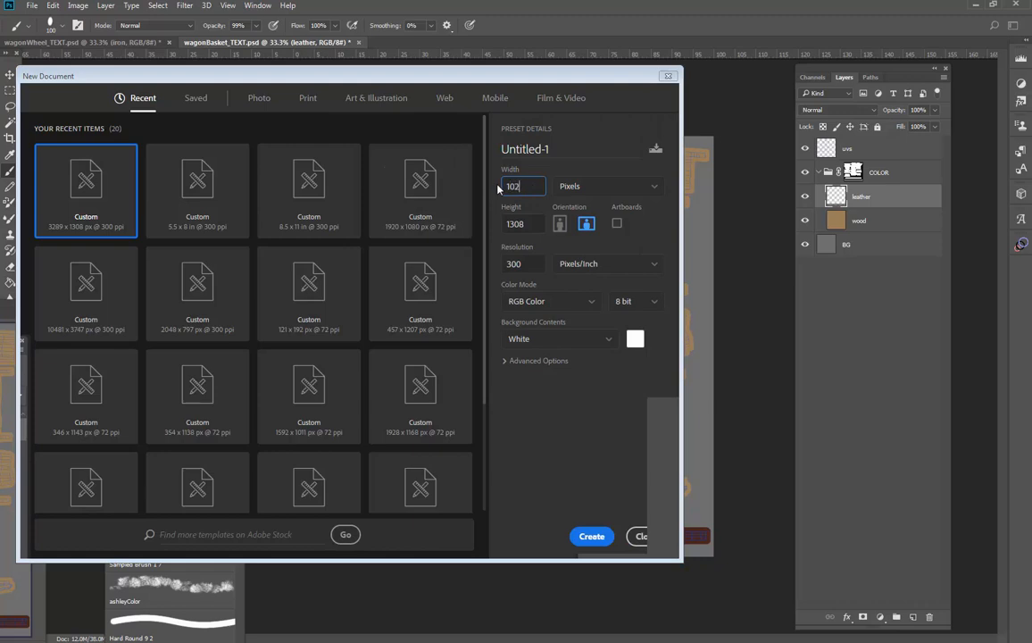
type("4")
key("Tab")
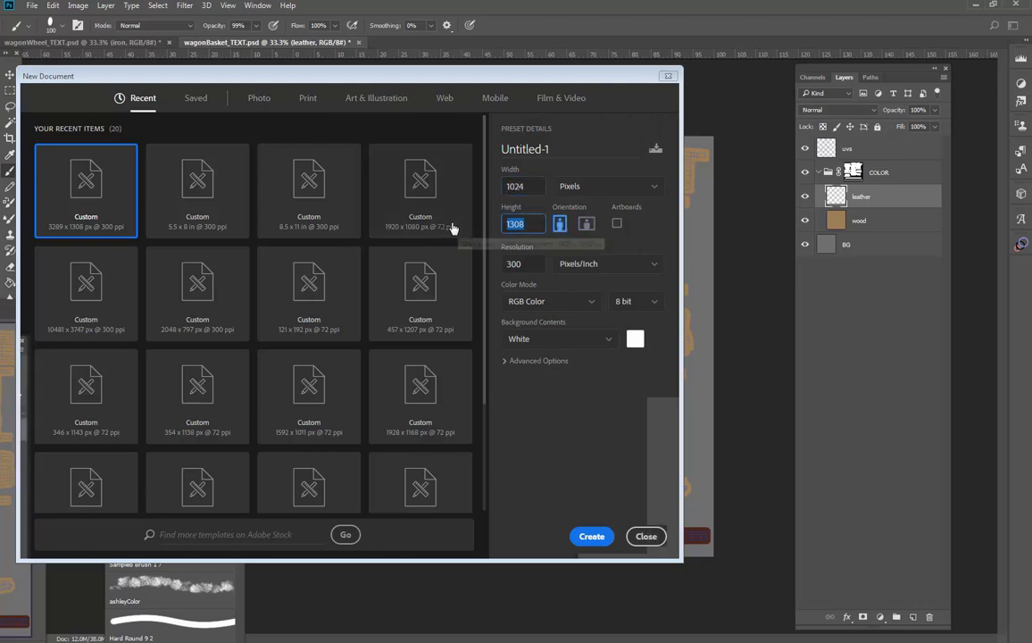
type("1024")
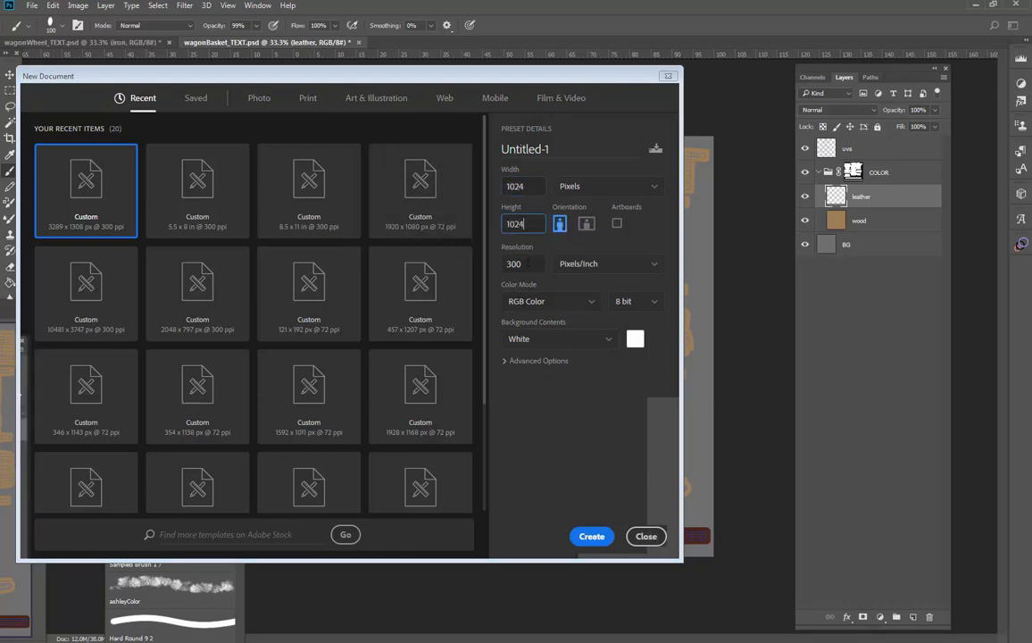
key("Tab")
type("72")
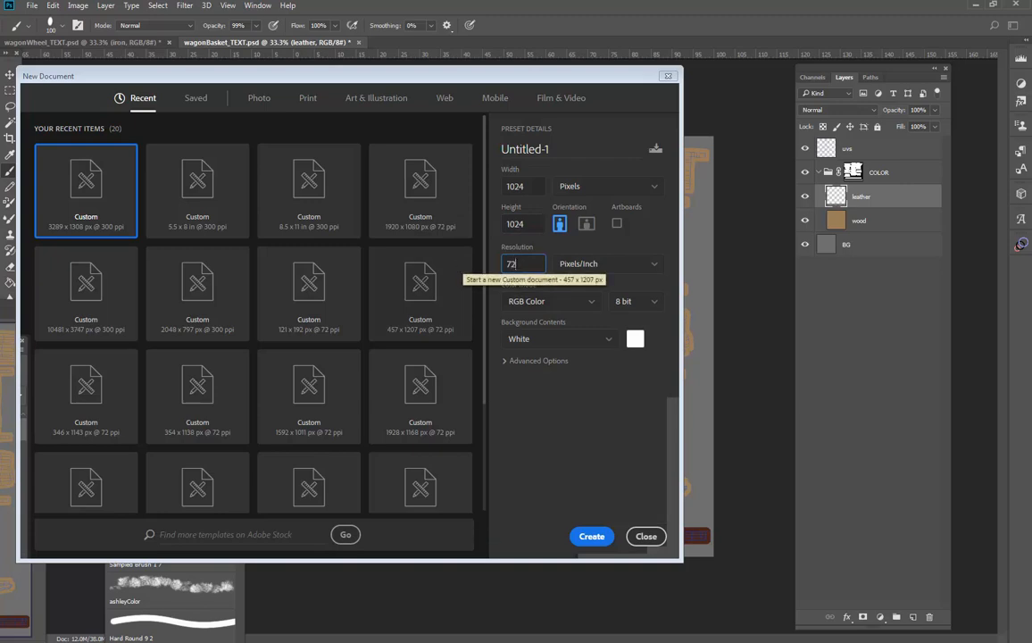
left_click(580, 385)
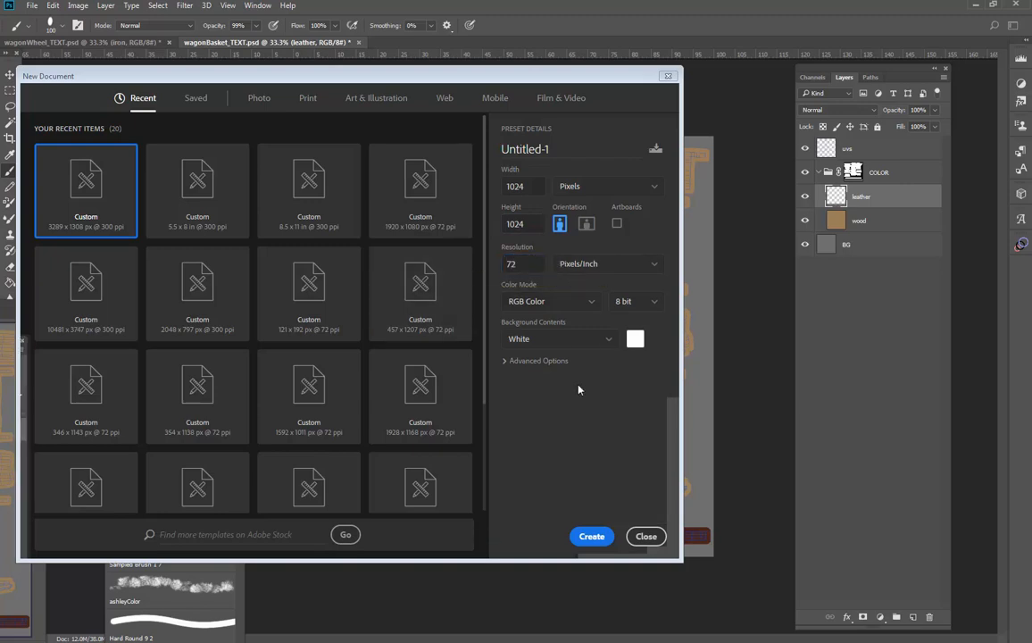
left_click(591, 536)
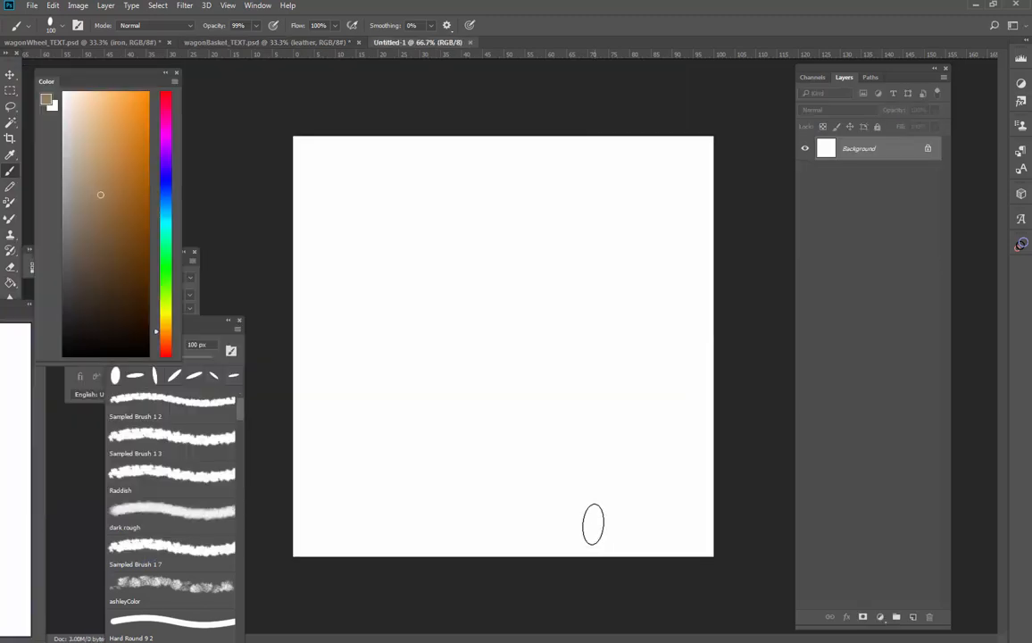
Fill the Background with the current brown and add a new empty layer above it
key("g")
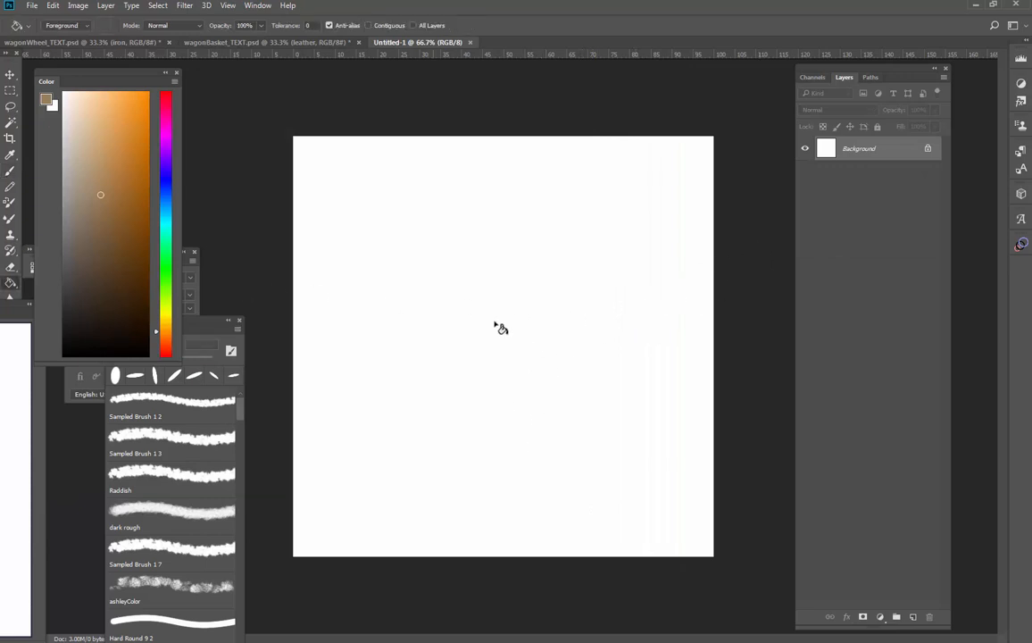
left_click(500, 329)
left_click(914, 617)
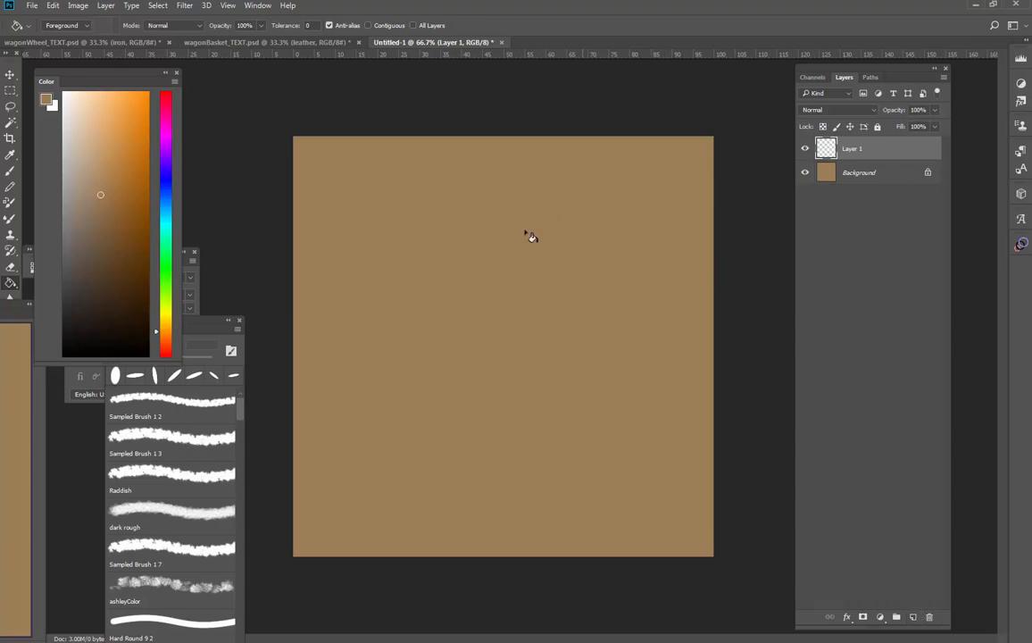
Set up the brush with a diagonally tilted 20 px tip, a slightly darker brown and 25% smoothing
key("b")
right_click(510, 248)
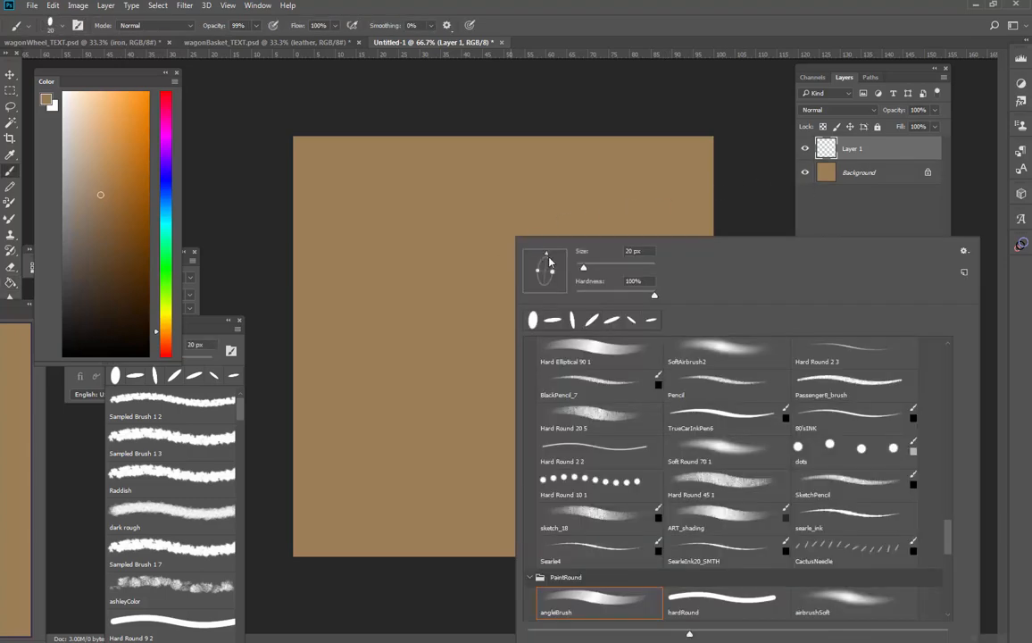
left_click_drag(549, 260, 547, 274)
left_click(745, 205)
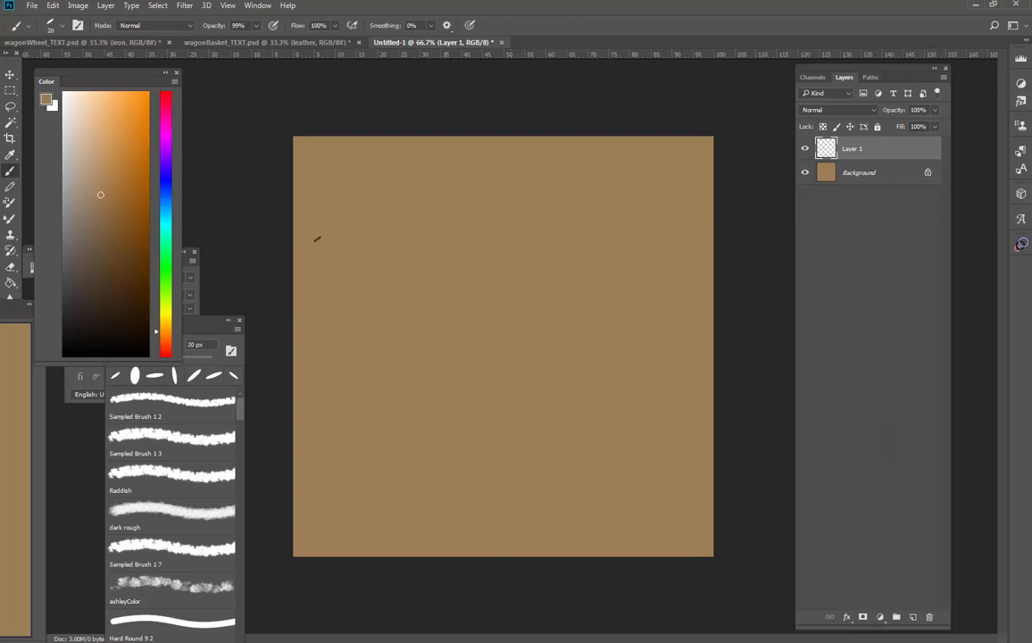
left_click(103, 219)
left_click(430, 25)
left_click_drag(439, 42, 446, 40)
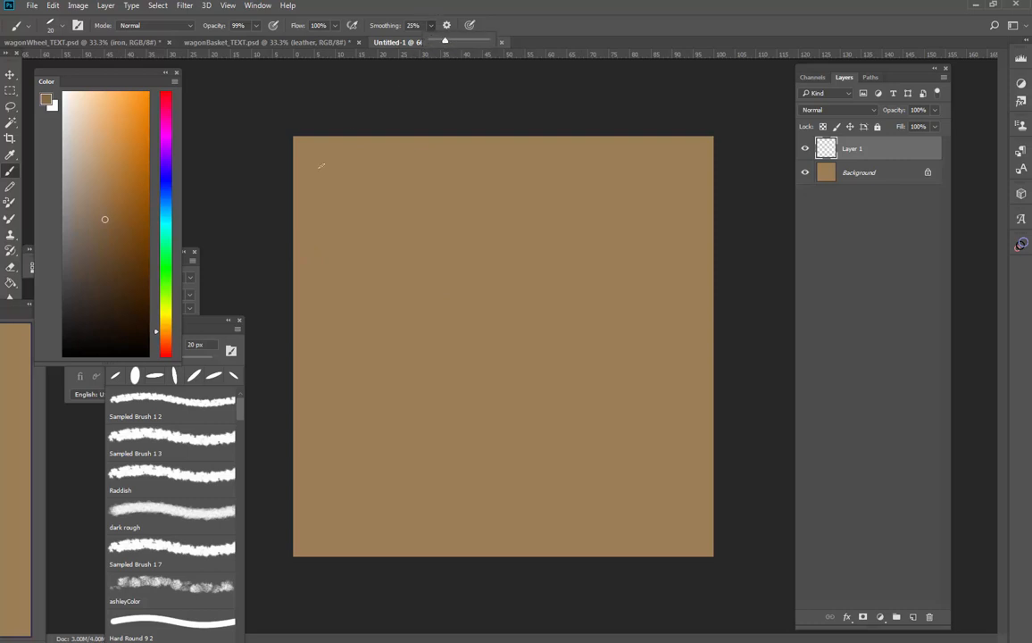
left_click(410, 219)
Paint wavy wood grain lines with looping swirls across the upper and middle canvas on Layer 1, using a 10 px brush for the thinner lines
mouse_move(297, 239)
left_mouse_down()
mouse_move(713, 220)
mouse_move(380, 237)
mouse_move(296, 260)
left_mouse_up()
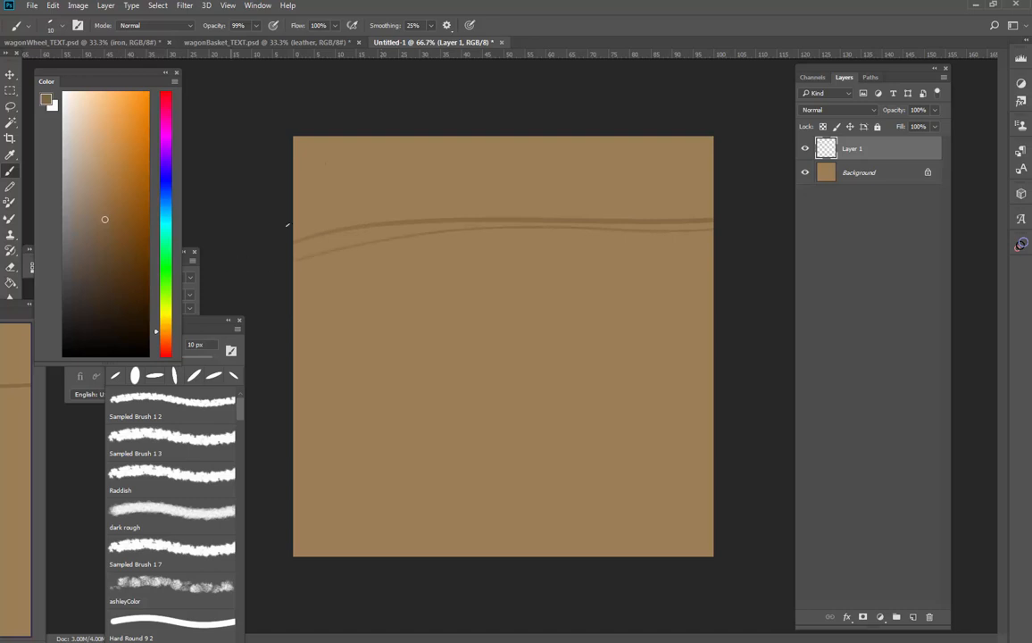
left_click_drag(297, 212, 730, 195)
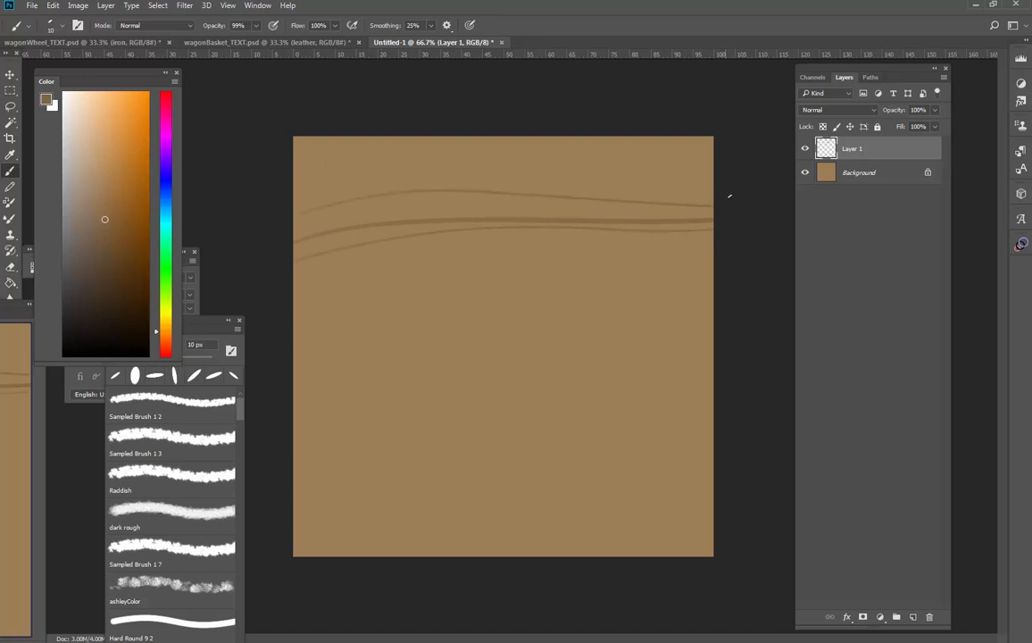
mouse_move(603, 186)
left_mouse_down()
mouse_move(428, 177)
mouse_move(265, 271)
left_mouse_up()
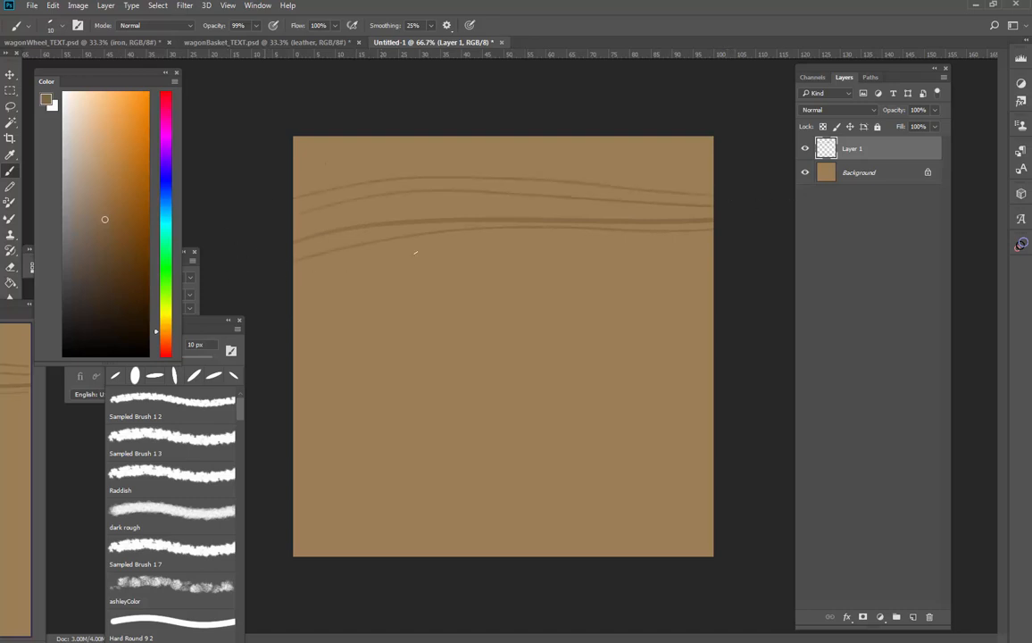
mouse_move(596, 248)
left_mouse_down()
mouse_move(477, 258)
mouse_move(497, 269)
mouse_move(573, 266)
mouse_move(662, 245)
left_mouse_up()
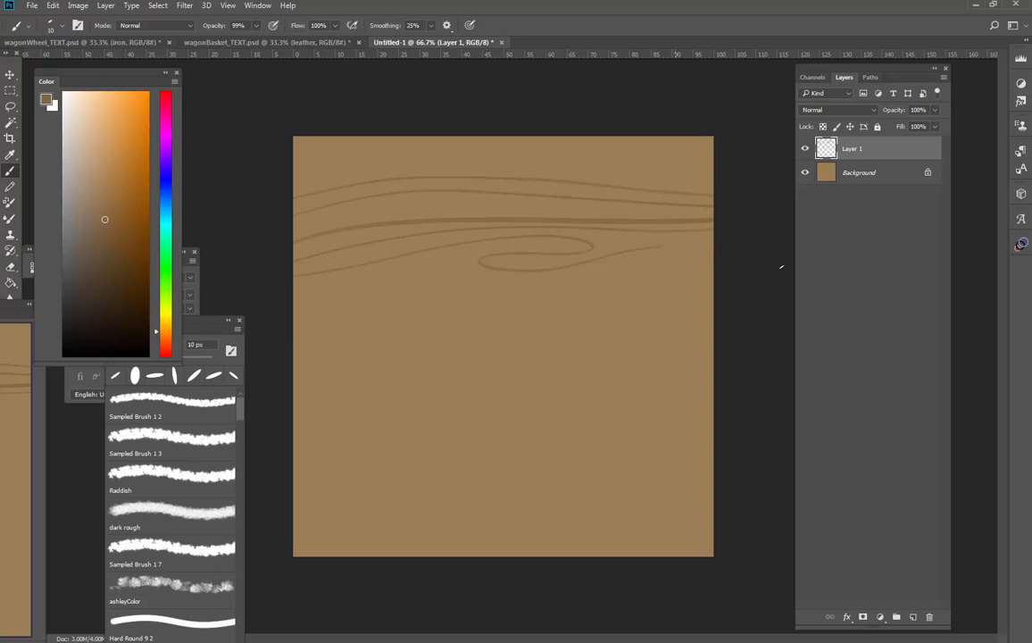
left_click_drag(581, 270, 453, 280)
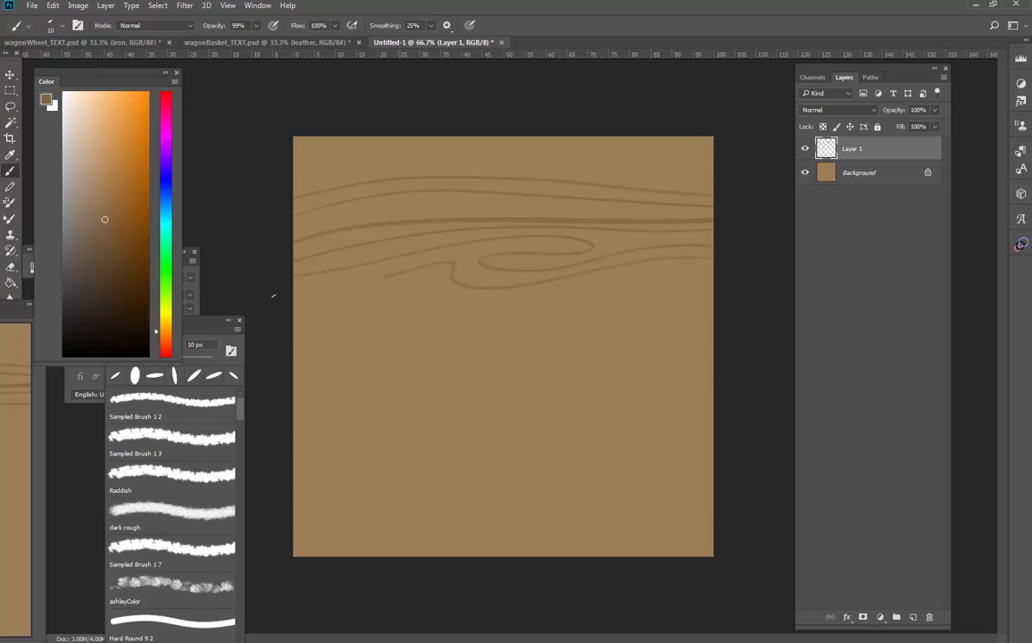
left_click_drag(274, 296, 267, 314)
mouse_move(389, 332)
left_mouse_down()
mouse_move(580, 297)
mouse_move(745, 302)
left_mouse_up()
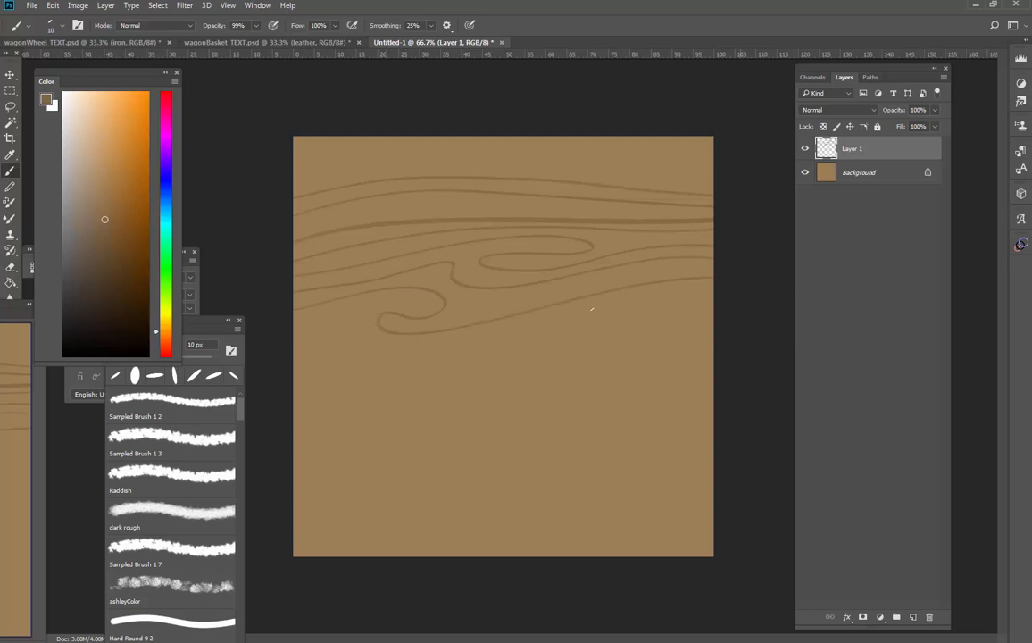
mouse_move(591, 309)
left_mouse_down()
mouse_move(407, 346)
mouse_move(363, 330)
mouse_move(252, 348)
mouse_move(376, 365)
mouse_move(558, 332)
mouse_move(757, 351)
left_mouse_up()
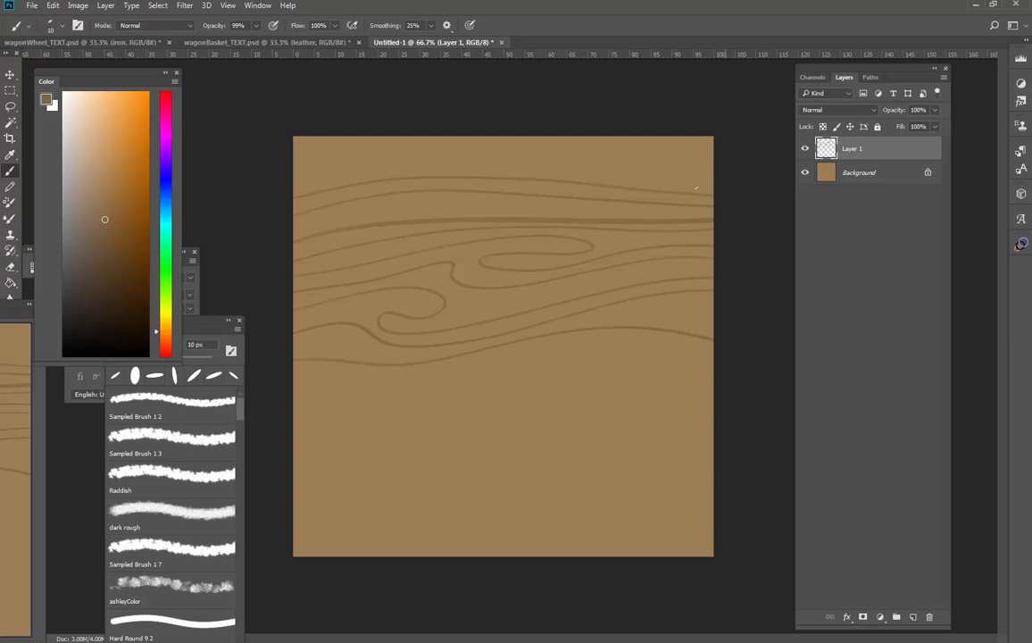
Fill the area along the canvas's upper edge with more gently curved grain lines, undoing the last stray stroke
mouse_move(697, 187)
left_mouse_down()
mouse_move(605, 166)
mouse_move(455, 157)
mouse_move(239, 174)
left_mouse_up()
left_click_drag(585, 173, 736, 180)
mouse_move(549, 155)
left_mouse_down()
mouse_move(185, 163)
mouse_move(264, 171)
left_mouse_up()
mouse_move(284, 159)
left_mouse_down()
mouse_move(522, 142)
mouse_move(750, 168)
mouse_move(481, 141)
mouse_move(281, 157)
left_mouse_up()
key("ctrl+z")
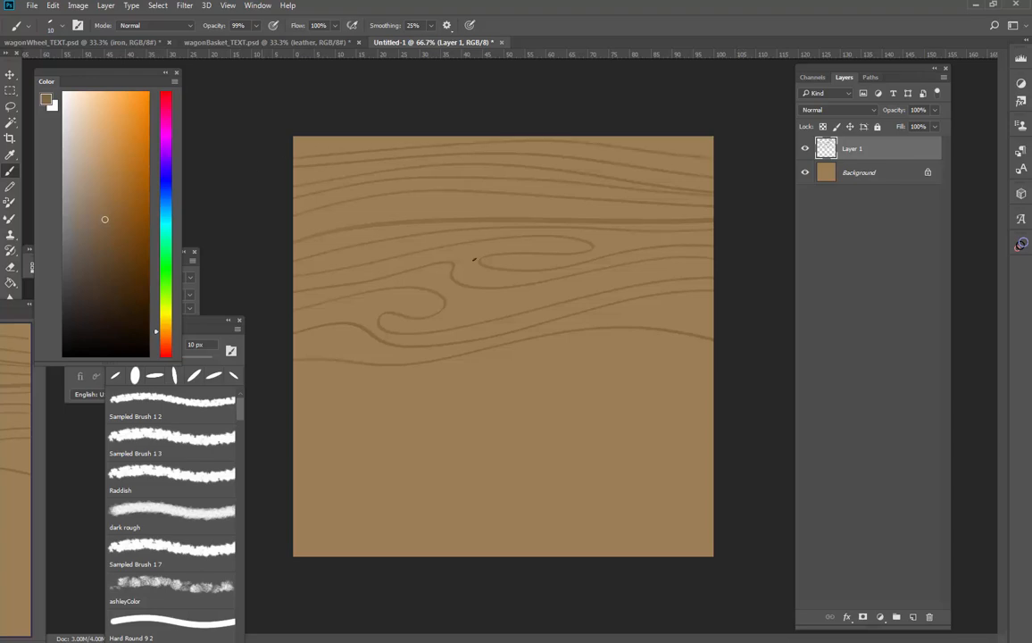
Paint closely spaced grain lines just below the canvas's middle, flowing around a pointed loop near the right edge
left_click_drag(297, 374, 696, 356)
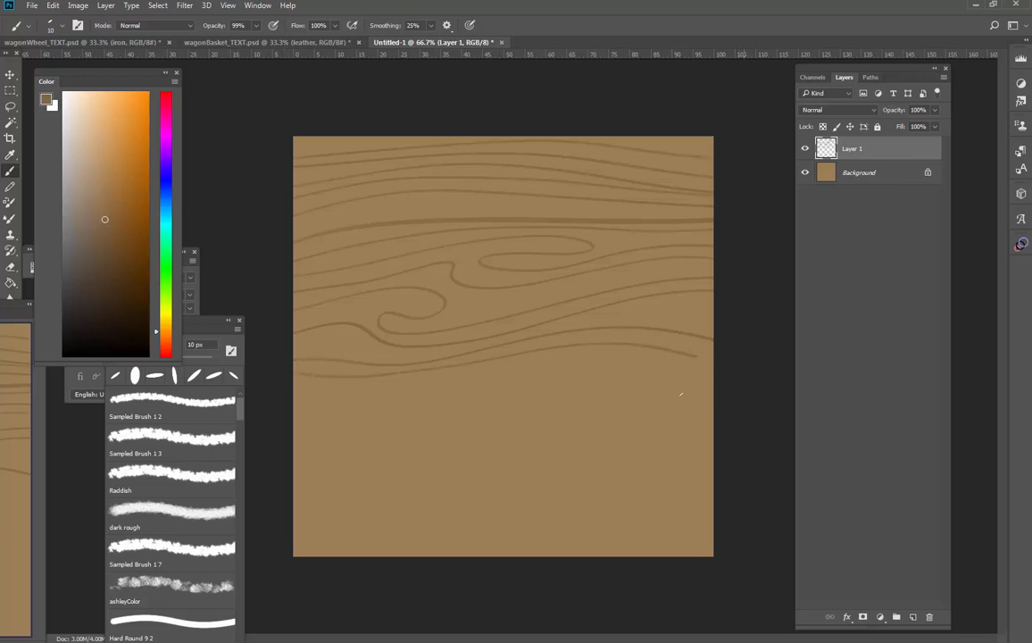
mouse_move(470, 370)
left_mouse_down()
mouse_move(635, 353)
mouse_move(739, 394)
left_mouse_up()
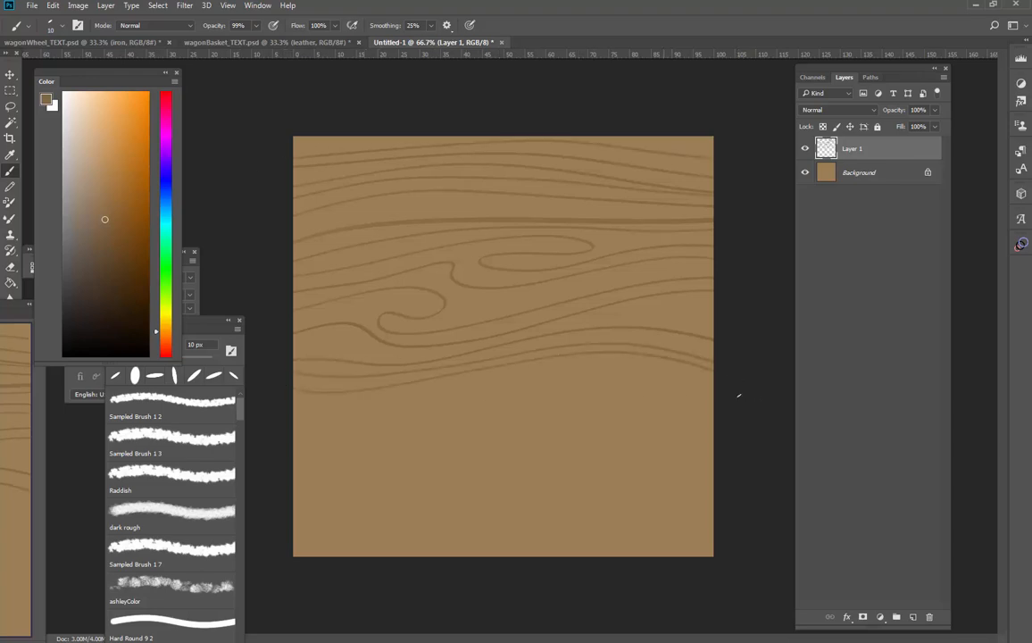
mouse_move(568, 365)
left_mouse_down()
mouse_move(599, 387)
mouse_move(716, 399)
left_mouse_up()
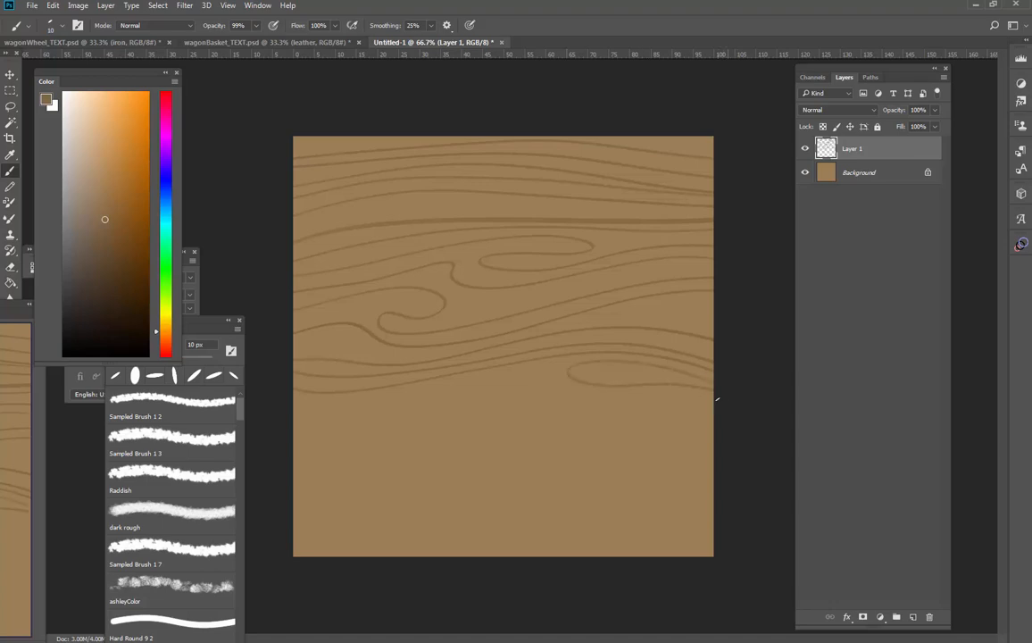
left_click_drag(583, 392, 540, 370)
left_click_drag(415, 389, 261, 388)
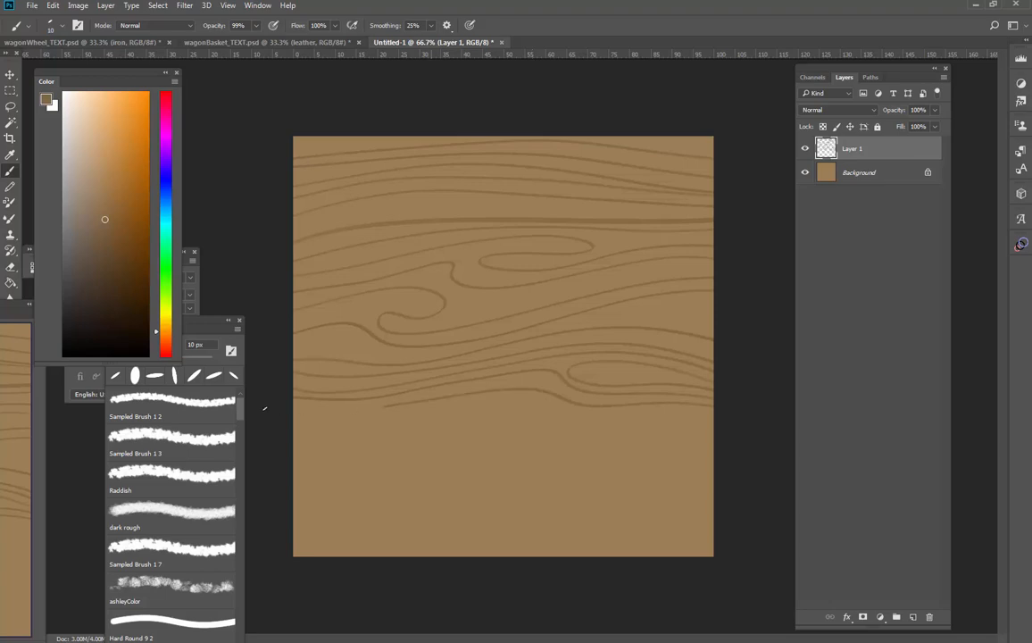
Paint a spiral wood knot in the lower middle of the canvas and wrap several grain lines around it
mouse_move(271, 411)
left_mouse_down()
mouse_move(557, 414)
mouse_move(774, 430)
mouse_move(524, 422)
mouse_move(482, 446)
left_mouse_up()
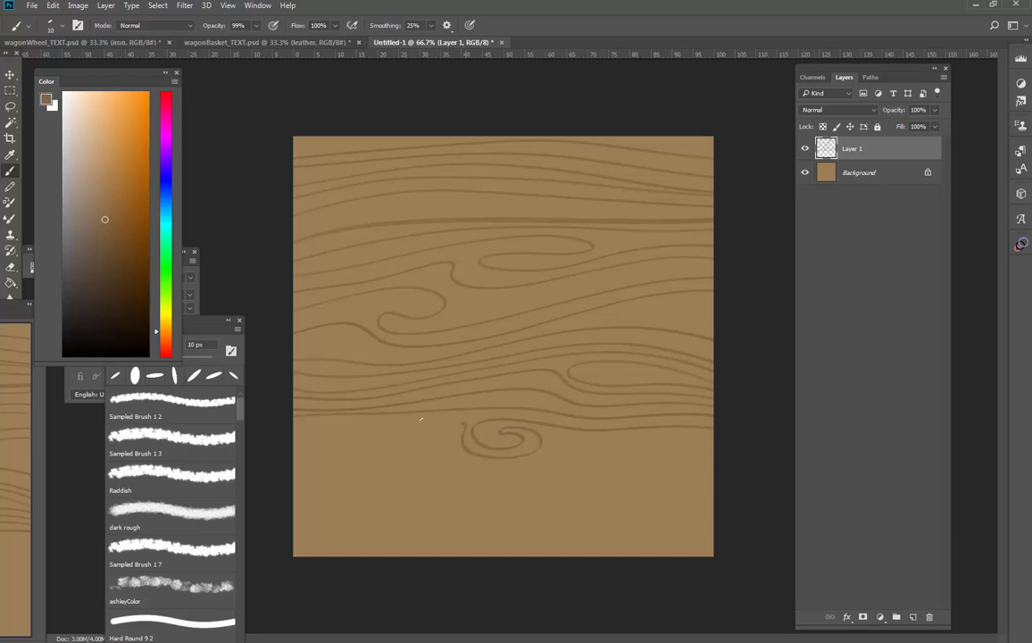
mouse_move(409, 429)
left_mouse_down()
mouse_move(445, 439)
mouse_move(455, 458)
mouse_move(508, 469)
mouse_move(561, 454)
left_mouse_up()
left_click_drag(640, 440, 746, 461)
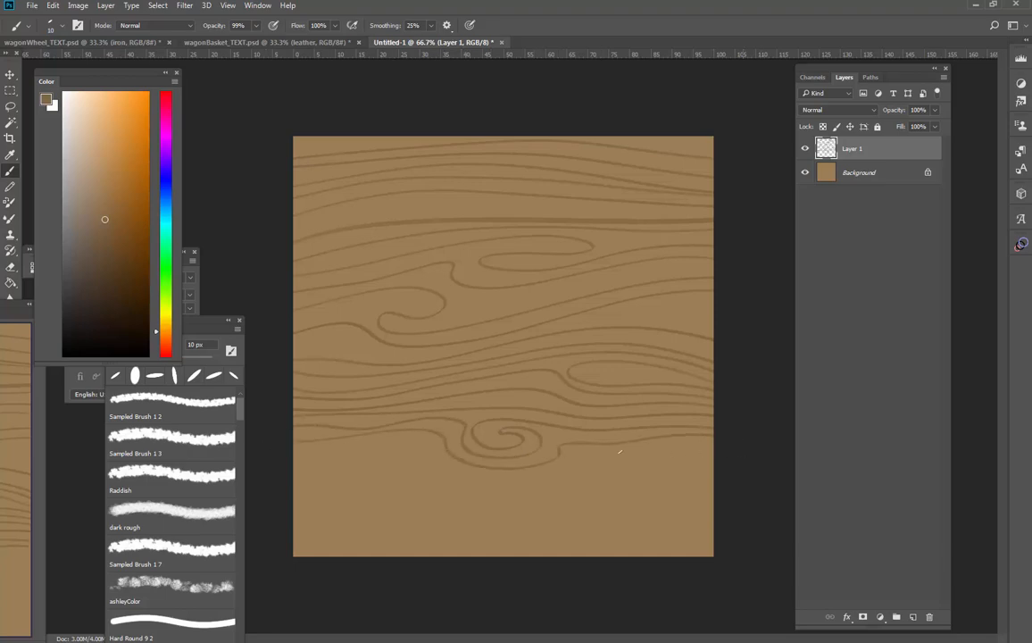
left_click_drag(620, 451, 568, 465)
mouse_move(448, 464)
left_mouse_down()
mouse_move(375, 446)
mouse_move(273, 463)
left_mouse_up()
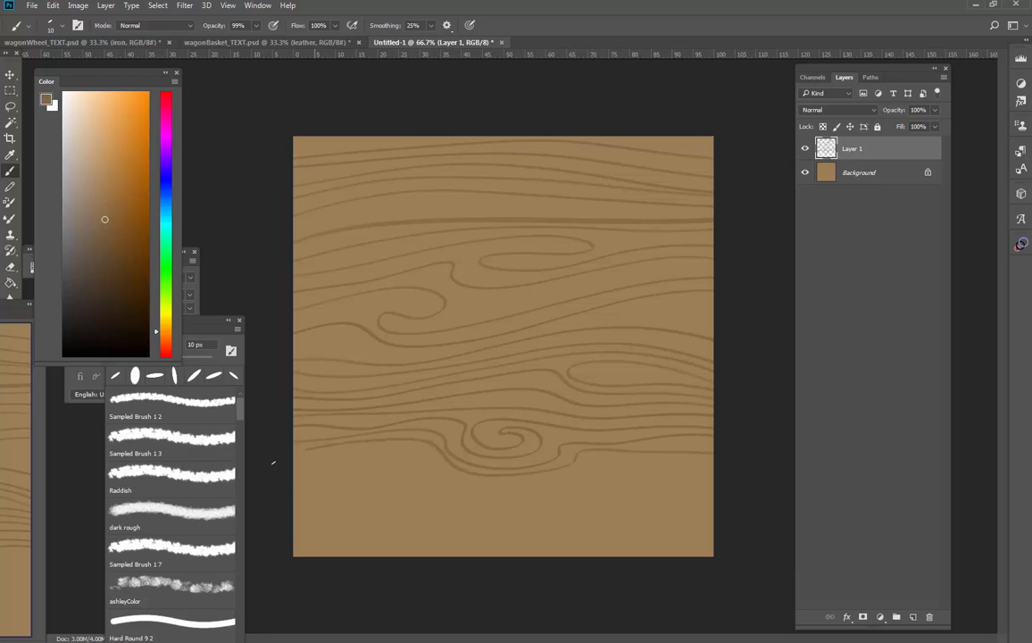
mouse_move(411, 457)
left_mouse_down()
mouse_move(530, 484)
mouse_move(630, 463)
mouse_move(758, 487)
mouse_move(469, 496)
mouse_move(359, 467)
mouse_move(265, 501)
left_mouse_up()
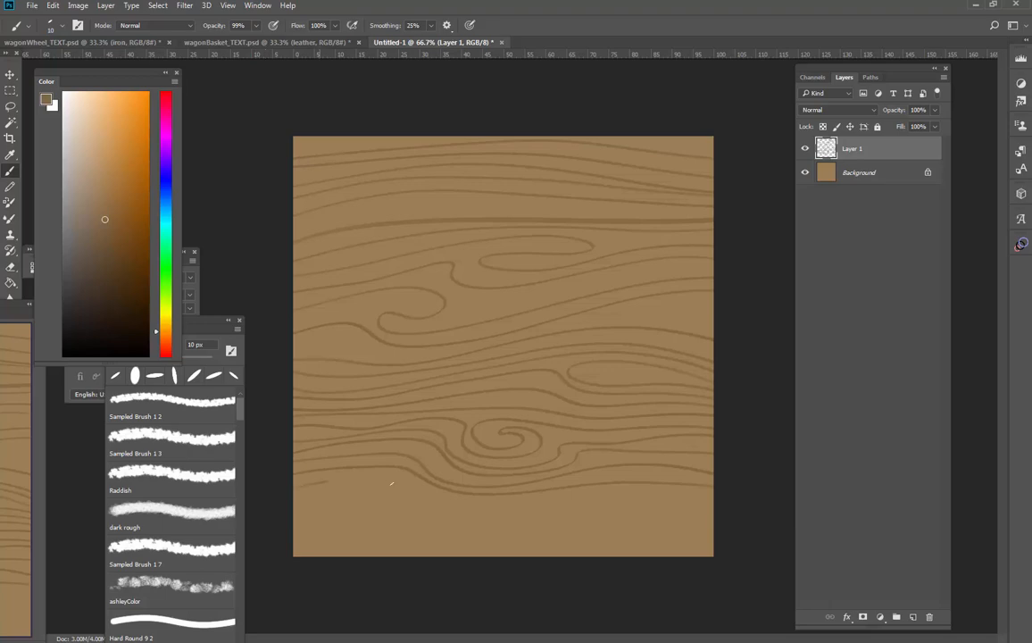
Fill the remaining area below the knot with wavy grain lines down to the canvas's bottom edge, redoing the last stroke
mouse_move(391, 483)
left_mouse_down()
mouse_move(447, 504)
mouse_move(682, 492)
mouse_move(742, 519)
left_mouse_up()
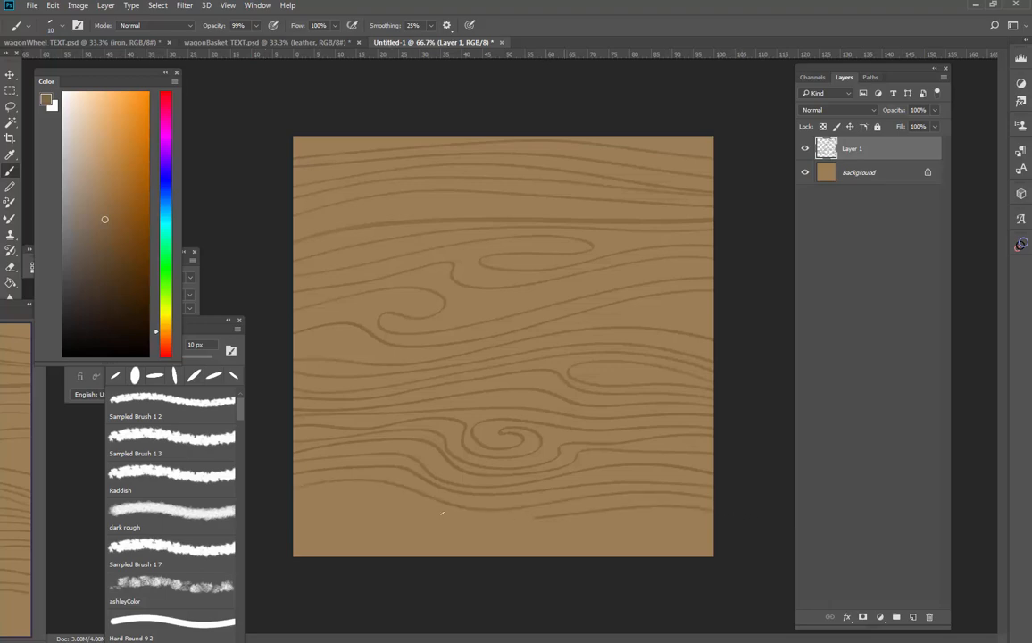
mouse_move(267, 512)
left_mouse_down()
mouse_move(370, 507)
mouse_move(543, 529)
mouse_move(644, 513)
mouse_move(771, 530)
mouse_move(477, 538)
mouse_move(352, 517)
mouse_move(265, 540)
left_mouse_up()
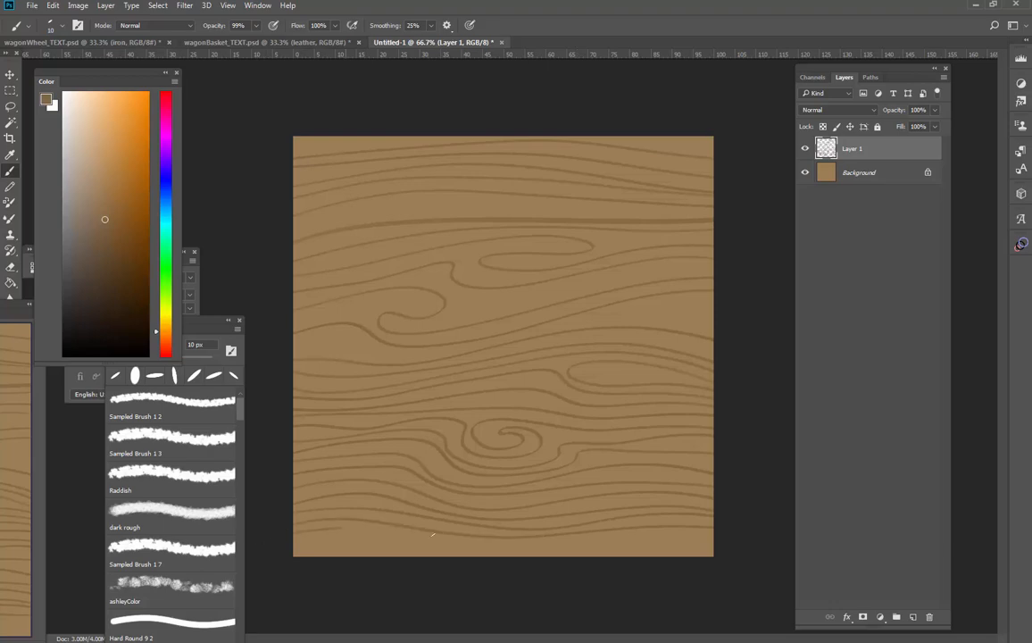
mouse_move(432, 534)
left_mouse_down()
mouse_move(743, 531)
mouse_move(675, 541)
left_mouse_up()
left_click_drag(520, 545, 281, 536)
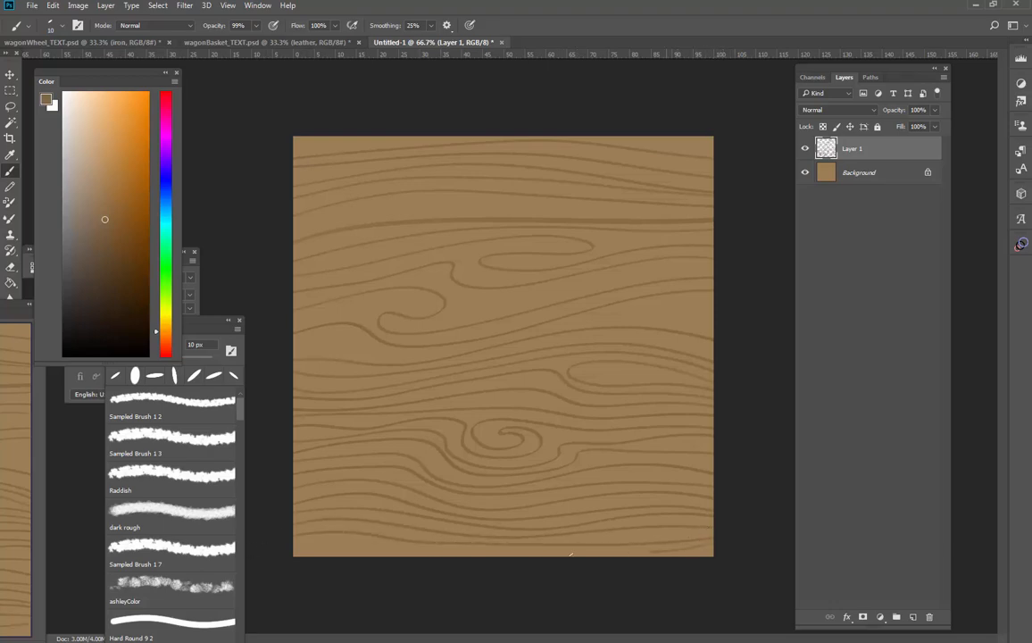
left_click_drag(571, 554, 514, 554)
key("ctrl+z")
left_click_drag(715, 550, 340, 545)
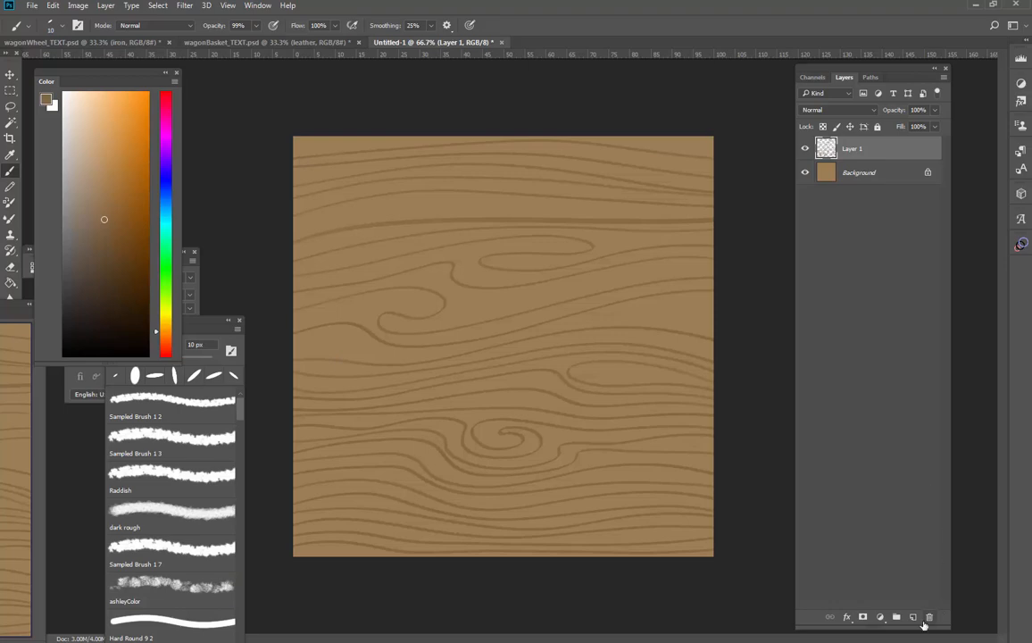
Add a new layer above the dark grain lines and choose a lighter tan as the brush colour
left_click(912, 617)
left_click(98, 194)
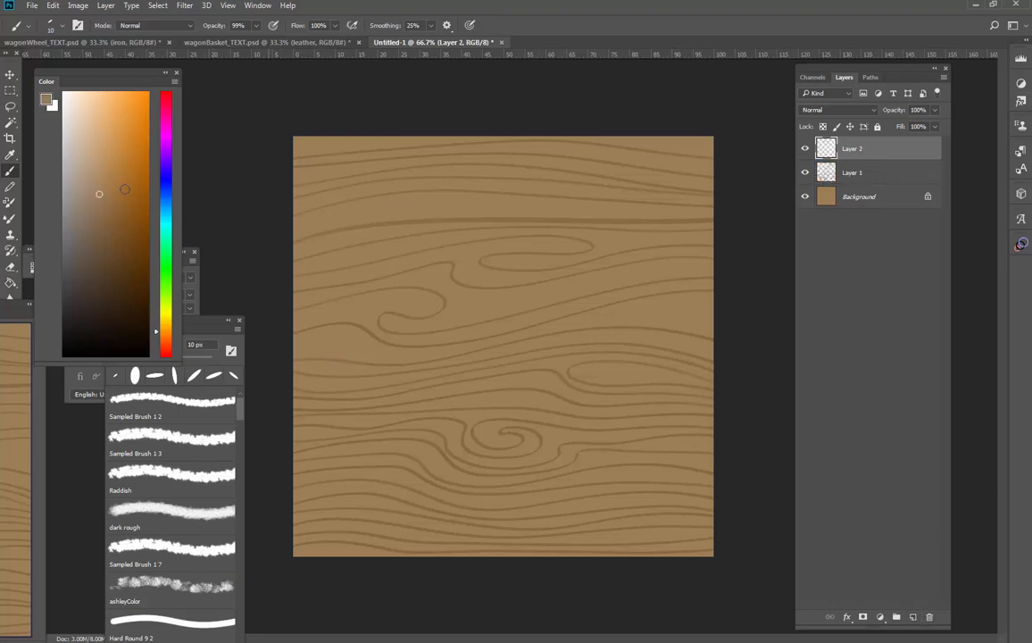
left_click(102, 173)
left_click(99, 170)
left_click(100, 176)
Paint light highlight lines alongside the dark grain in the canvas's upper half, following the curves around the loops
left_click_drag(503, 207, 732, 217)
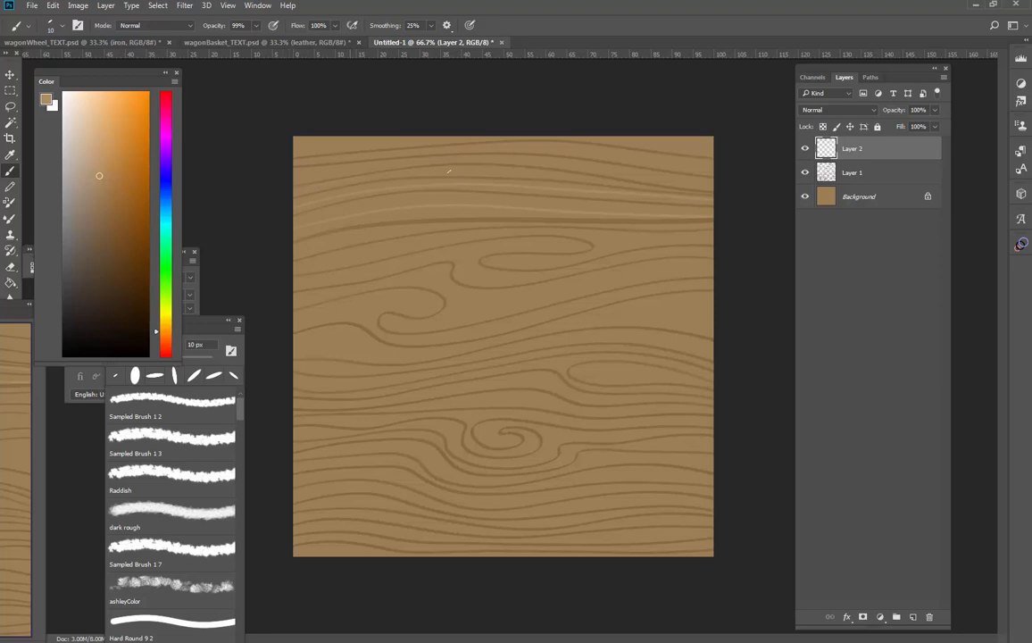
left_click_drag(710, 194, 723, 182)
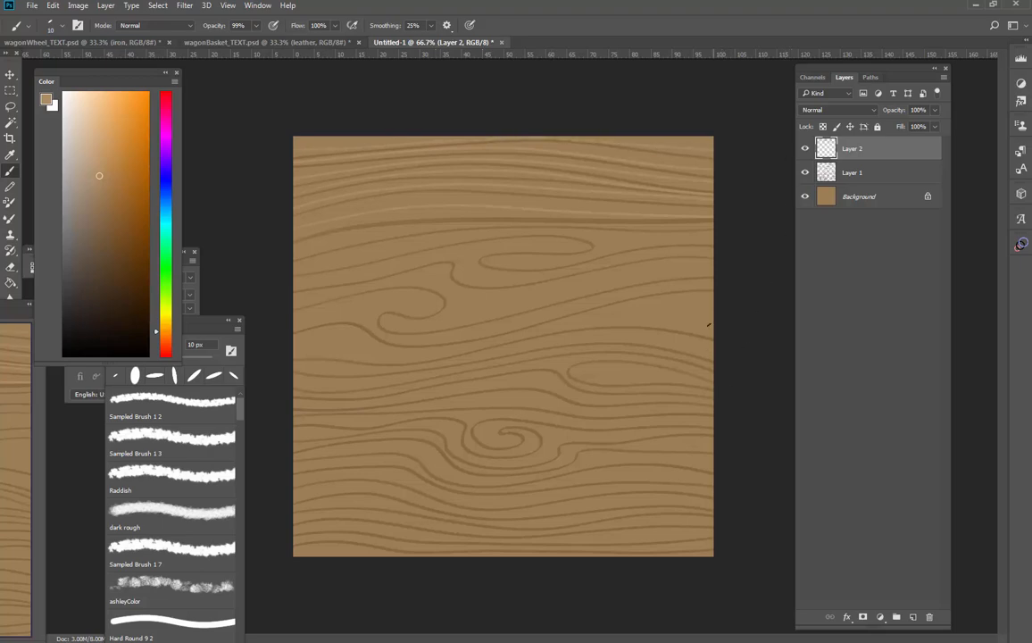
left_click_drag(678, 314, 622, 313)
left_click_drag(368, 353, 272, 335)
mouse_move(430, 295)
left_mouse_down()
mouse_move(302, 315)
mouse_move(412, 295)
mouse_move(430, 303)
mouse_move(370, 307)
mouse_move(368, 320)
mouse_move(380, 335)
mouse_move(437, 340)
left_mouse_up()
left_click_drag(469, 312, 404, 261)
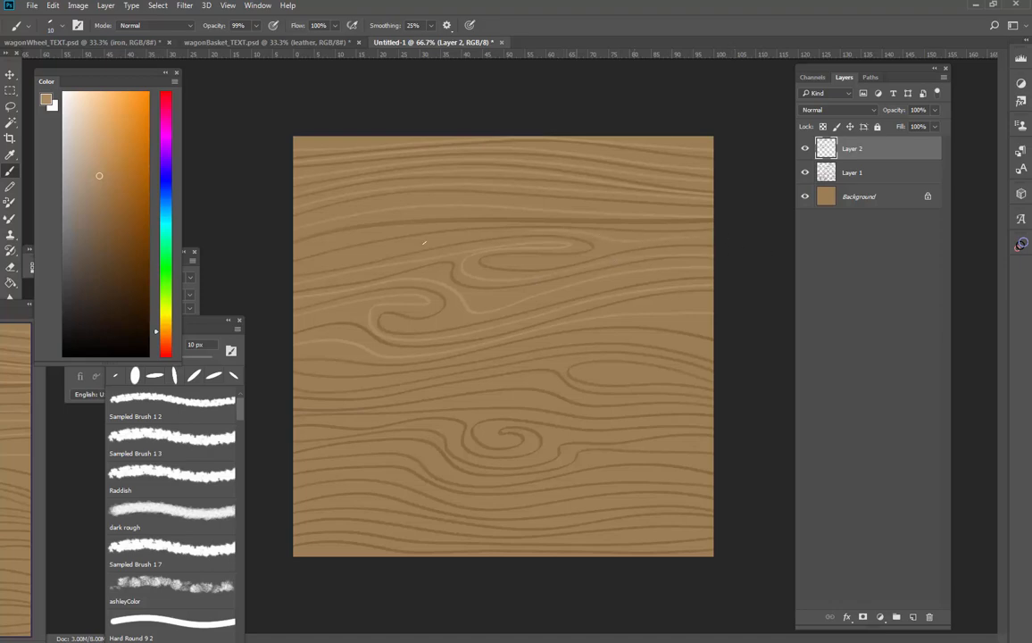
left_click_drag(568, 225, 730, 222)
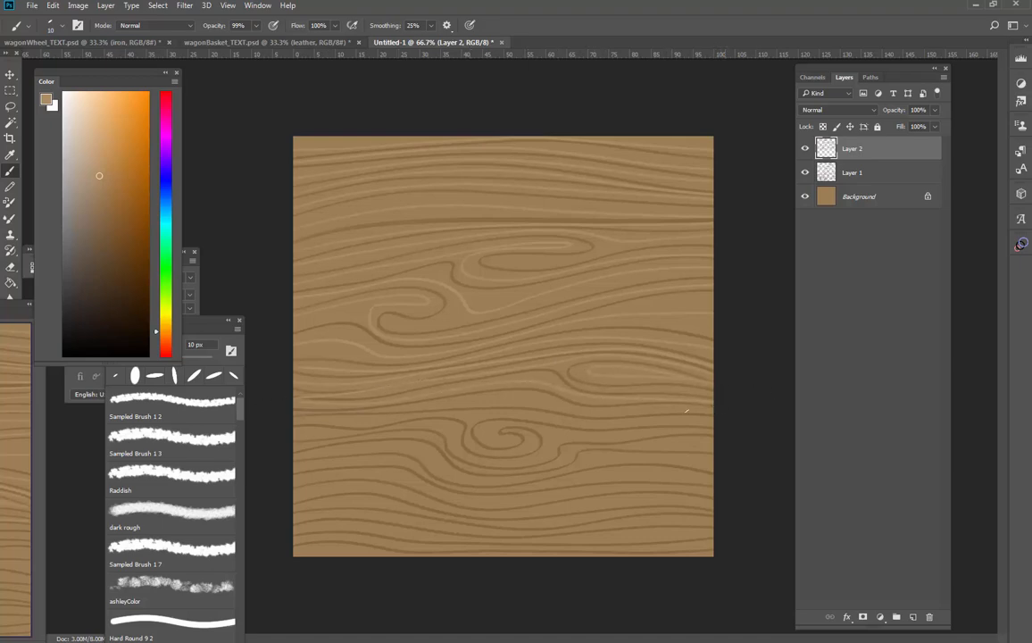
Paint highlight lines along the lower half's grain and spiral knot, undo the last stray stroke, and compare with Layer 1 hidden
left_click_drag(687, 410, 572, 409)
left_click_drag(474, 443, 523, 450)
key("ctrl+z")
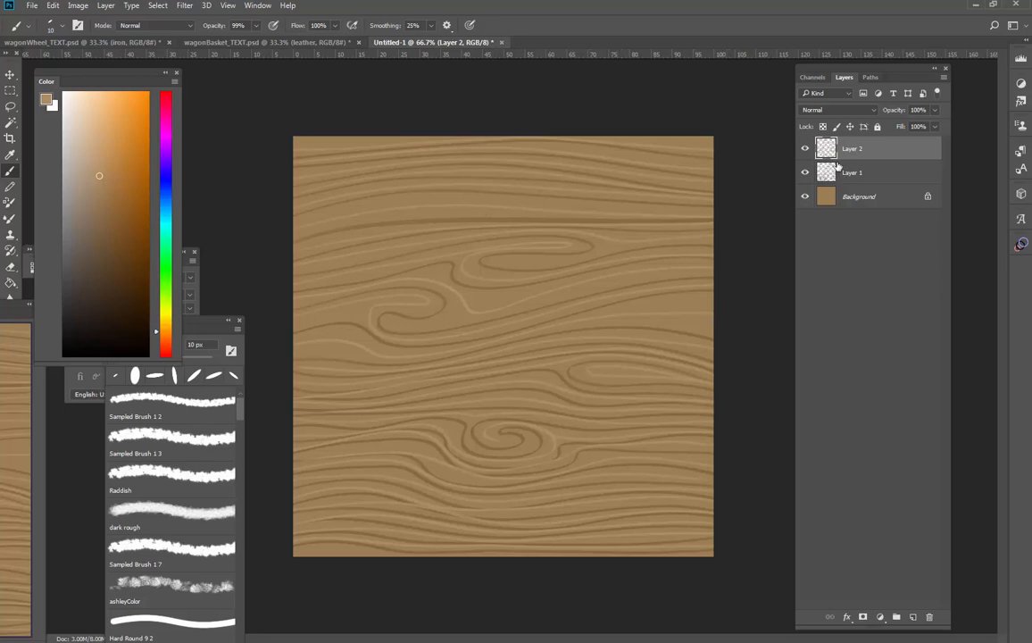
left_click(806, 171)
left_click(806, 171)
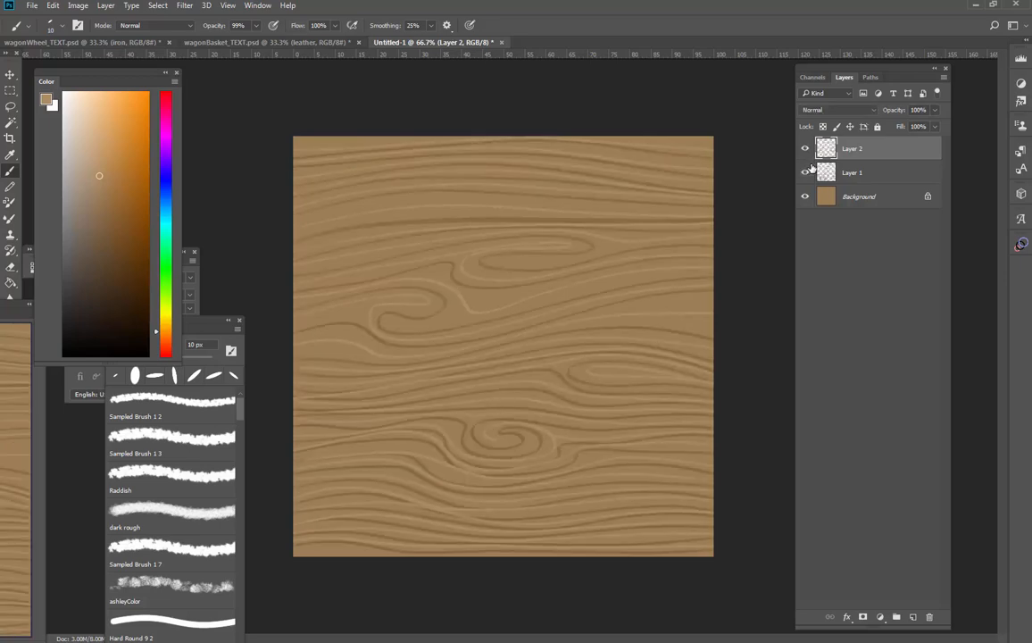
Squash Layer 1 and Layer 2 together vertically to a little over half the canvas height, keeping their upper edge fixed
left_click(864, 172, "shift")
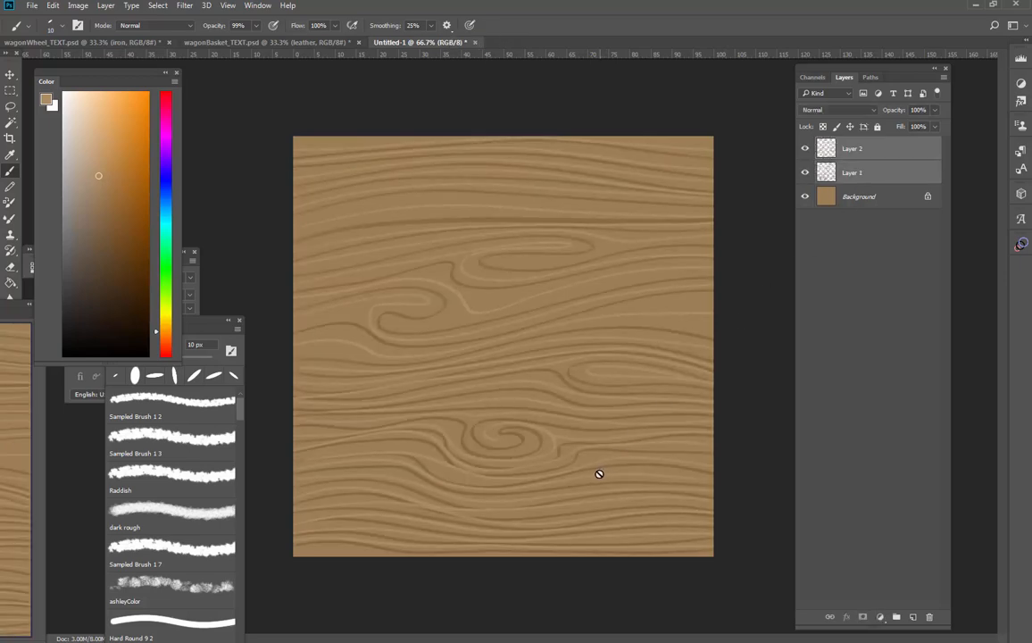
key("ctrl+t")
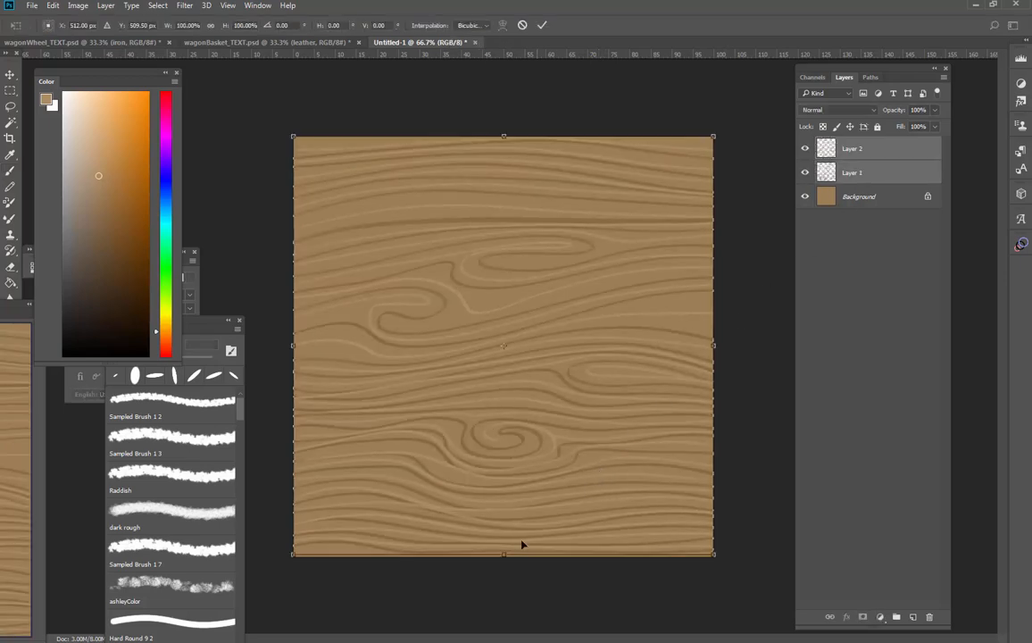
left_click_drag(503, 554, 513, 370)
key("Return")
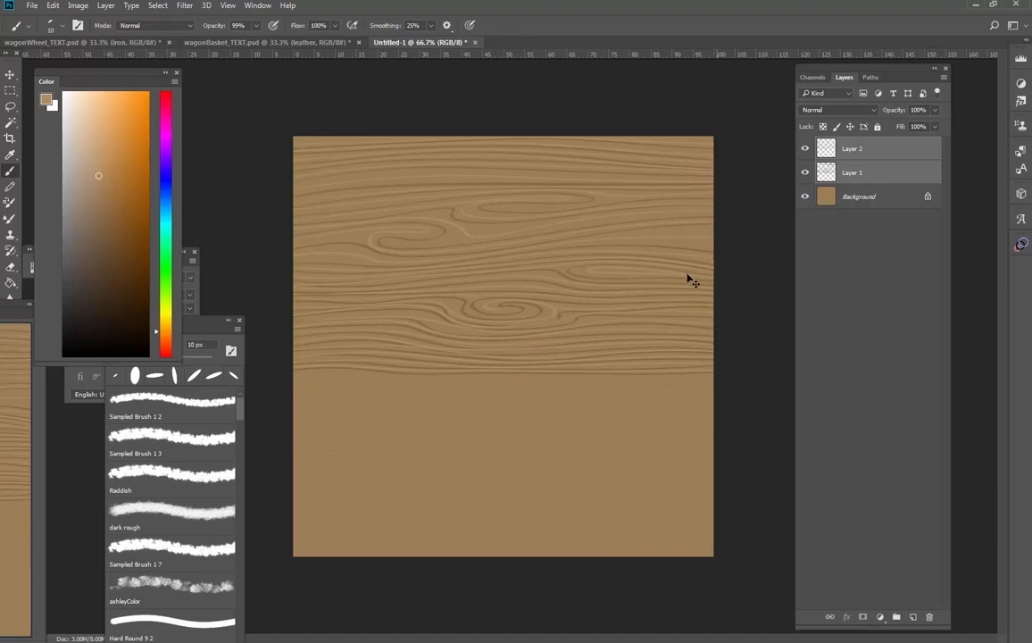
Duplicate both grain layers, flip the copies horizontally and place them directly below the originals
key("ctrl+j")
key("ctrl+t")
left_click_drag(540, 329, 525, 484)
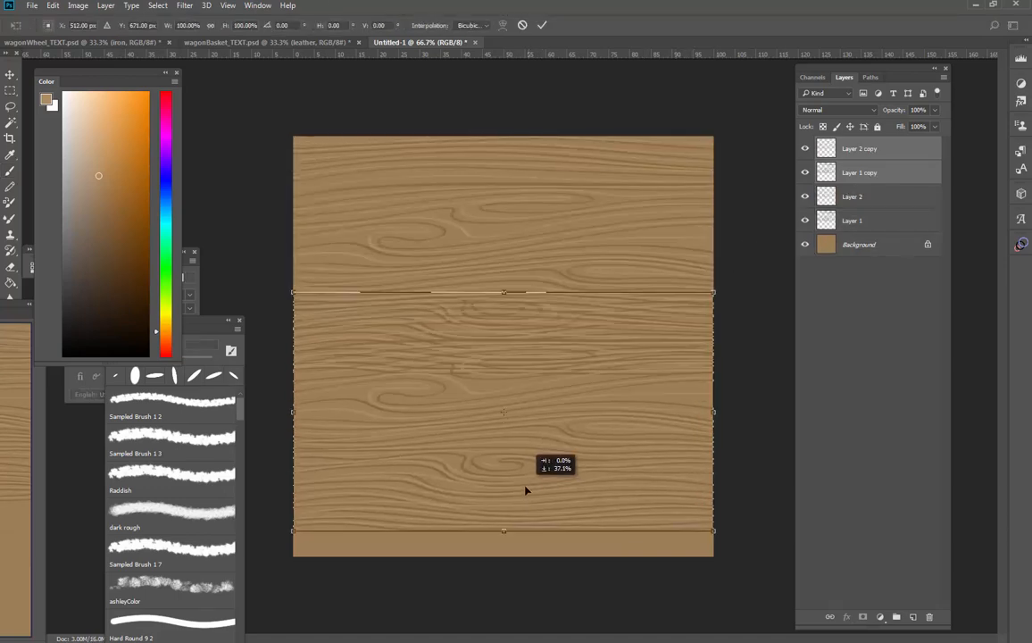
right_click(526, 433)
left_click(569, 617)
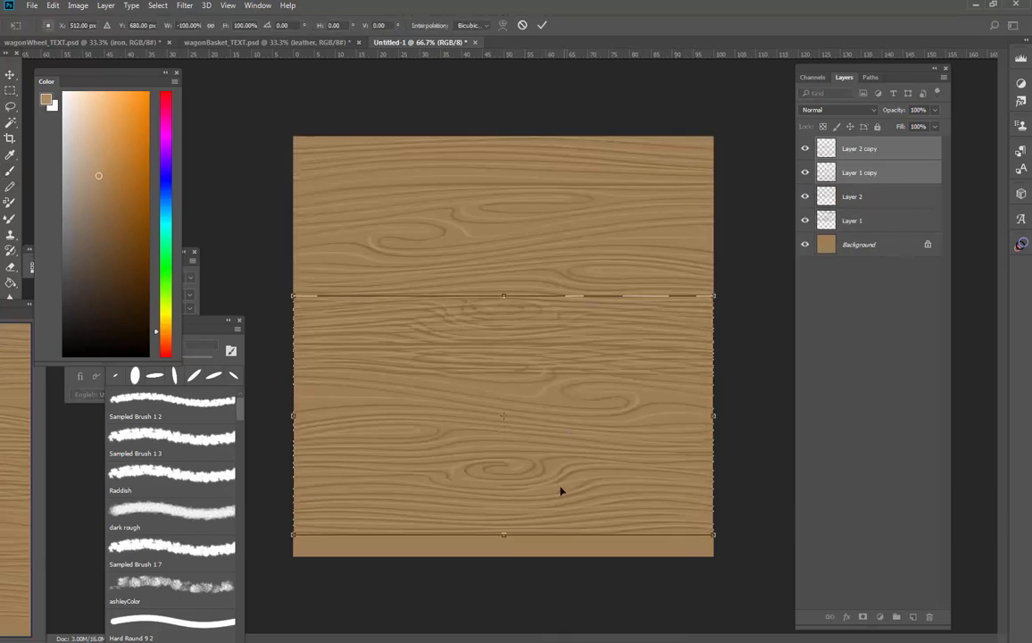
left_click_drag(555, 427, 558, 503)
mouse_move(504, 611)
left_mouse_down()
mouse_move(504, 561)
mouse_move(501, 612)
left_mouse_up()
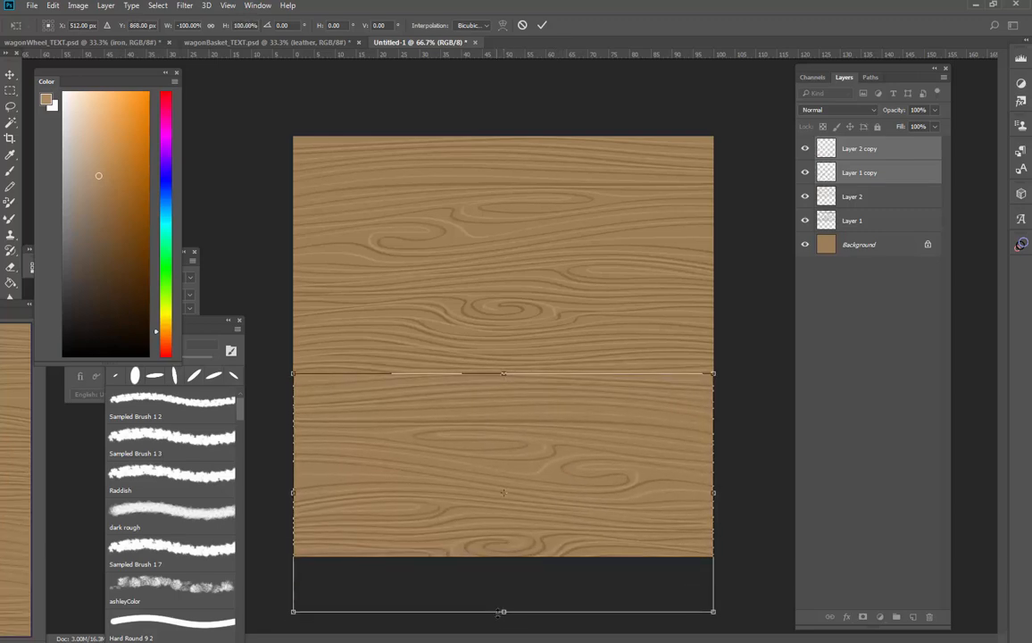
key("Return")
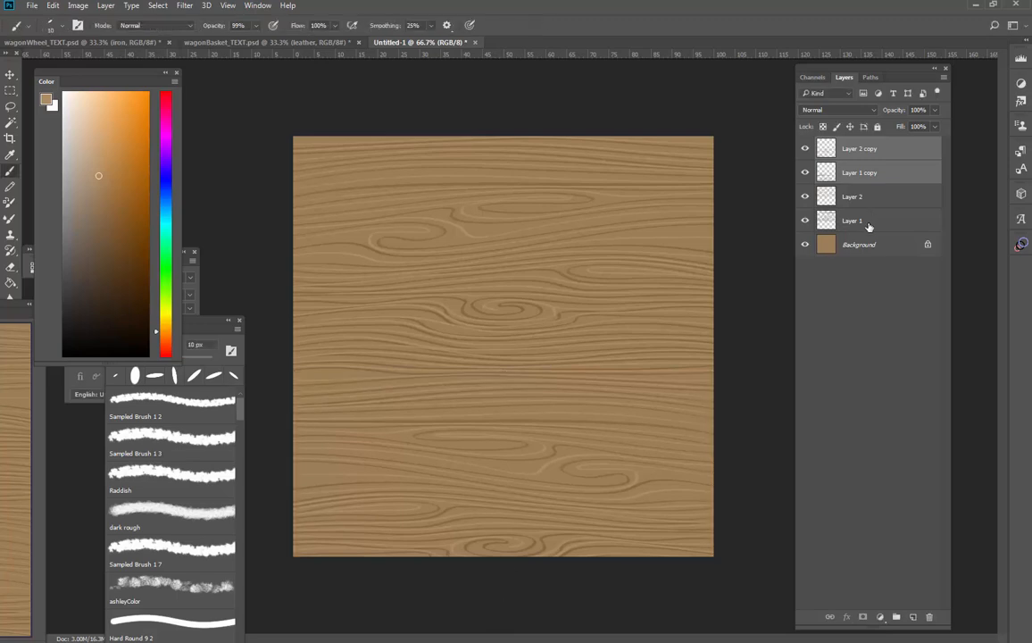
Select all four grain layers and squash them vertically so they end at the canvas's bottom edge
left_click(869, 224)
left_click(869, 149, "shift")
key("ctrl+t")
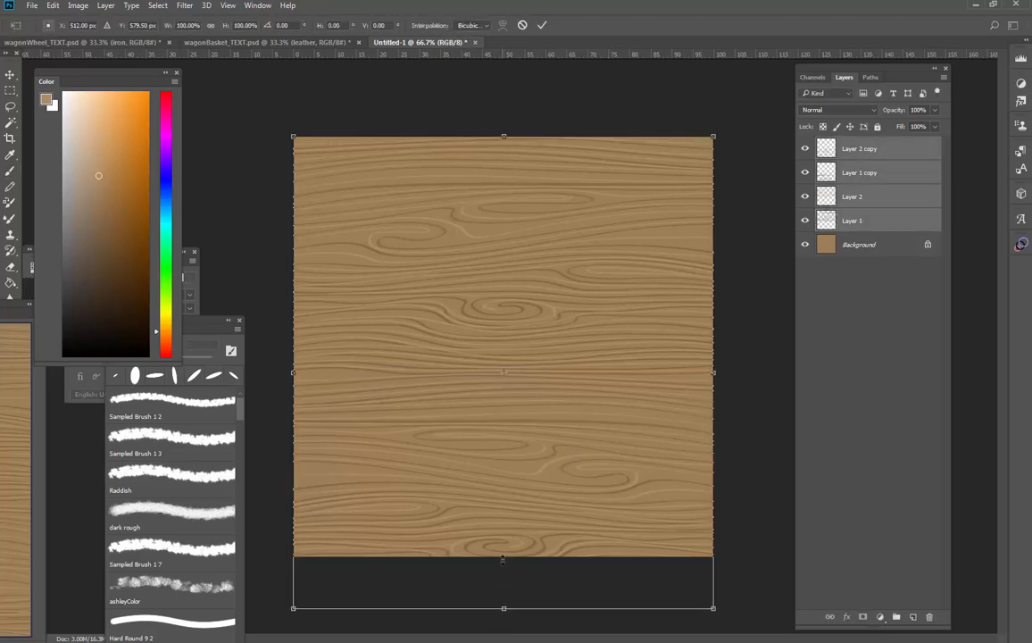
left_click_drag(503, 611, 503, 556)
key("Return")
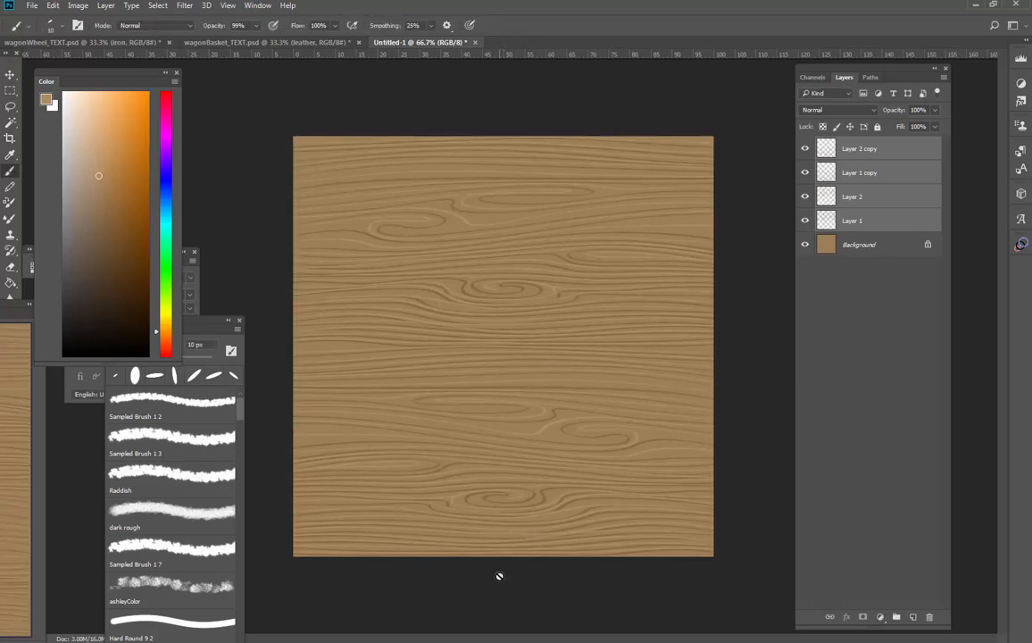
Copy the whole wood texture merged and paste it above the wood layer in wagonBasket_TEXT.psd
left_click(876, 252)
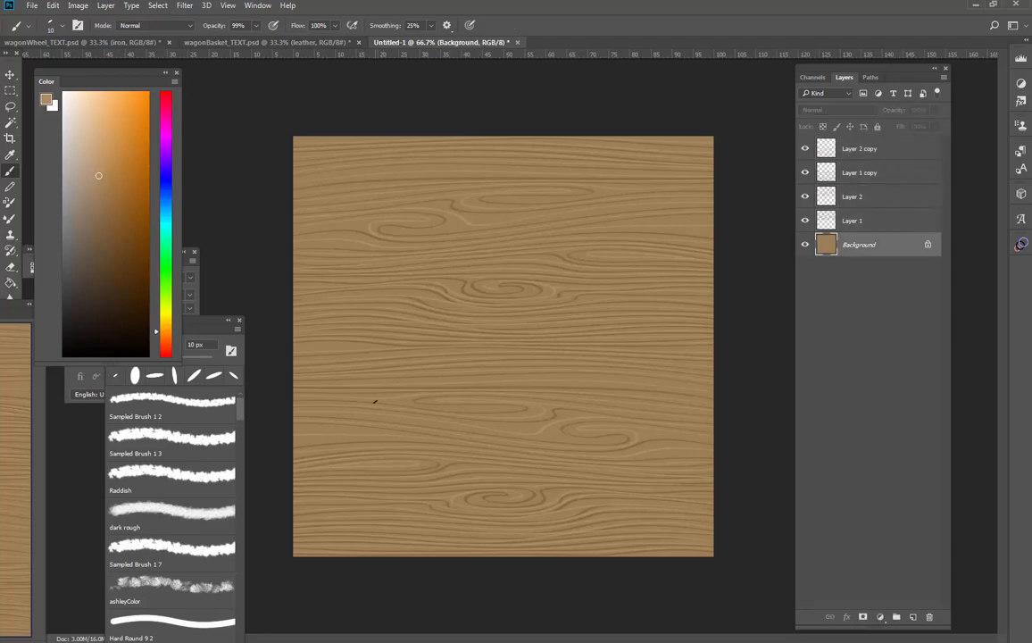
key("ctrl+a")
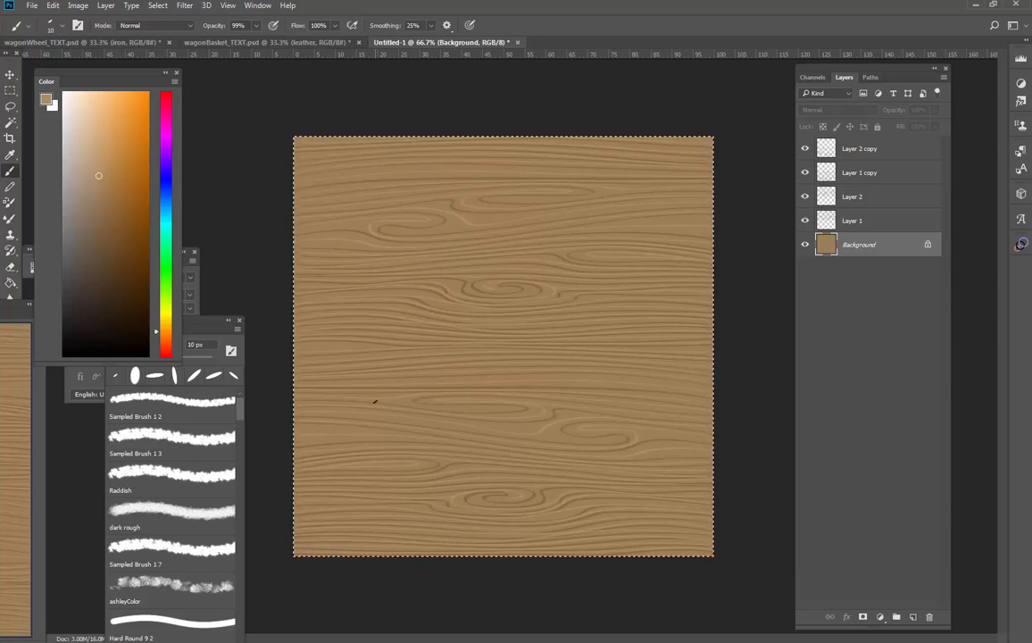
left_click(55, 7)
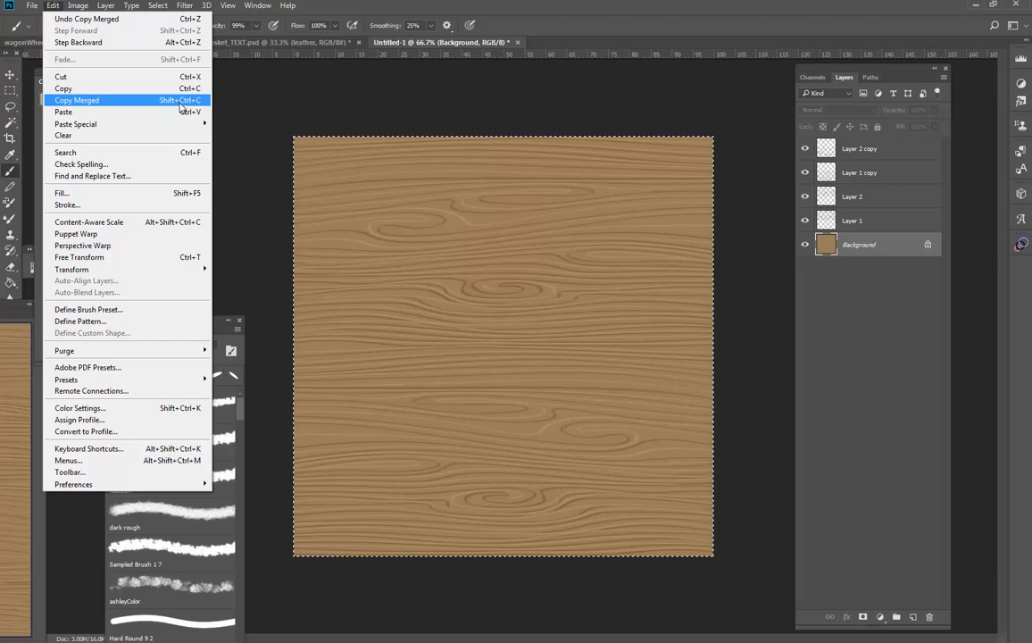
left_click(179, 101)
left_click(237, 40)
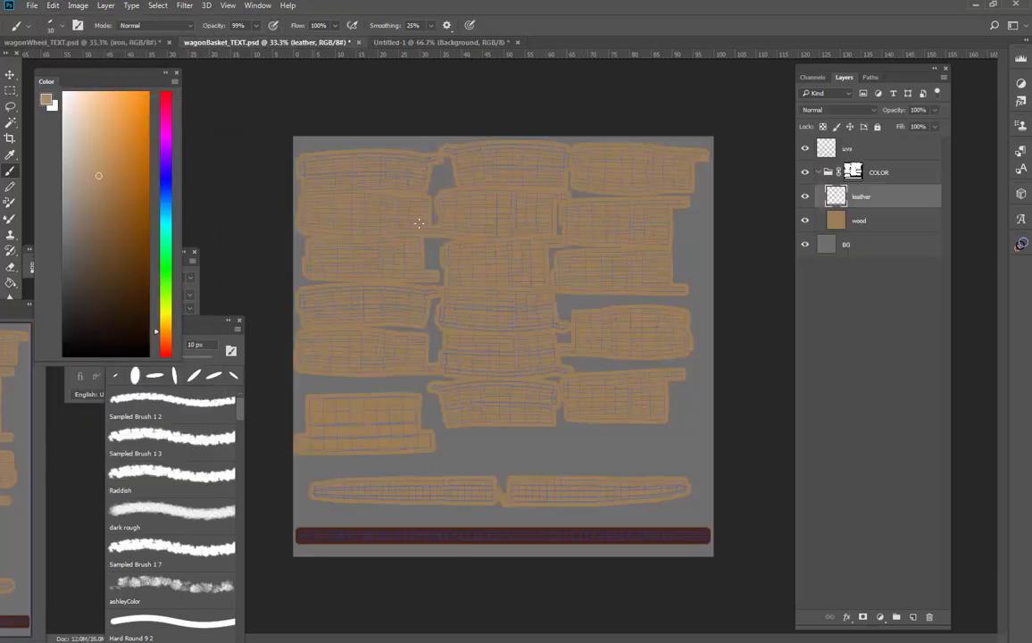
left_click(877, 220)
key("ctrl+v")
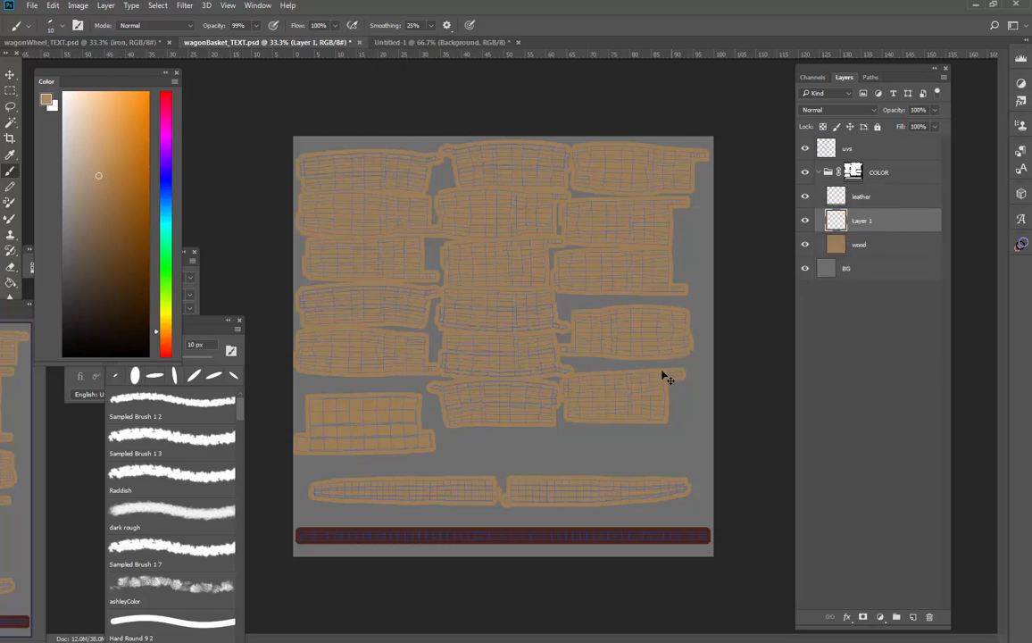
Hide the uvs layer, then scale the pasted grain to 77.05% and place it over the upper-left planks
left_click(805, 148)
key("ctrl+t")
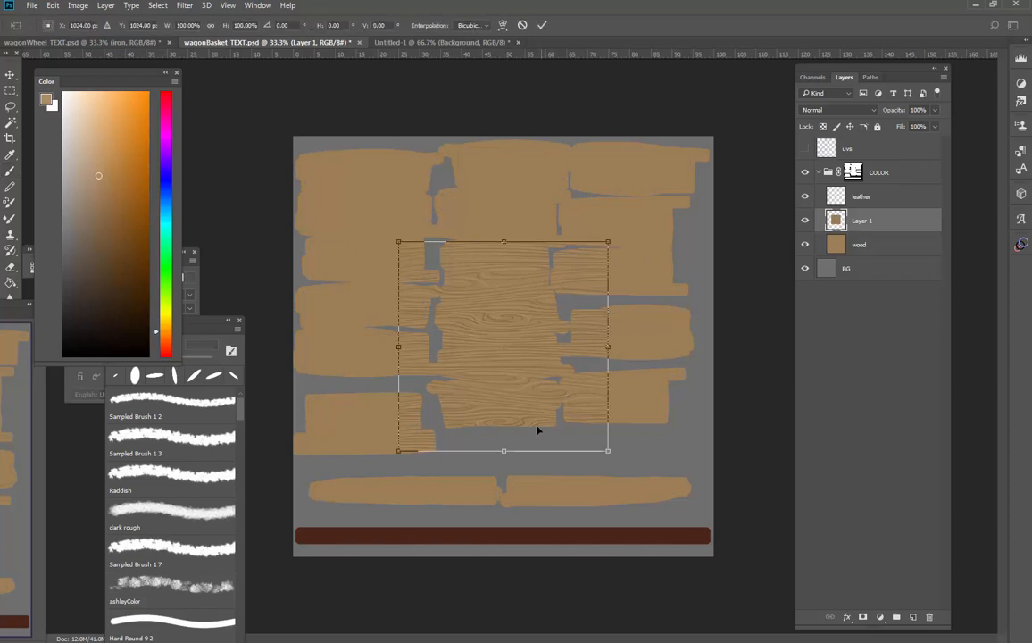
left_click_drag(537, 429, 423, 319)
left_click_drag(494, 343, 433, 297)
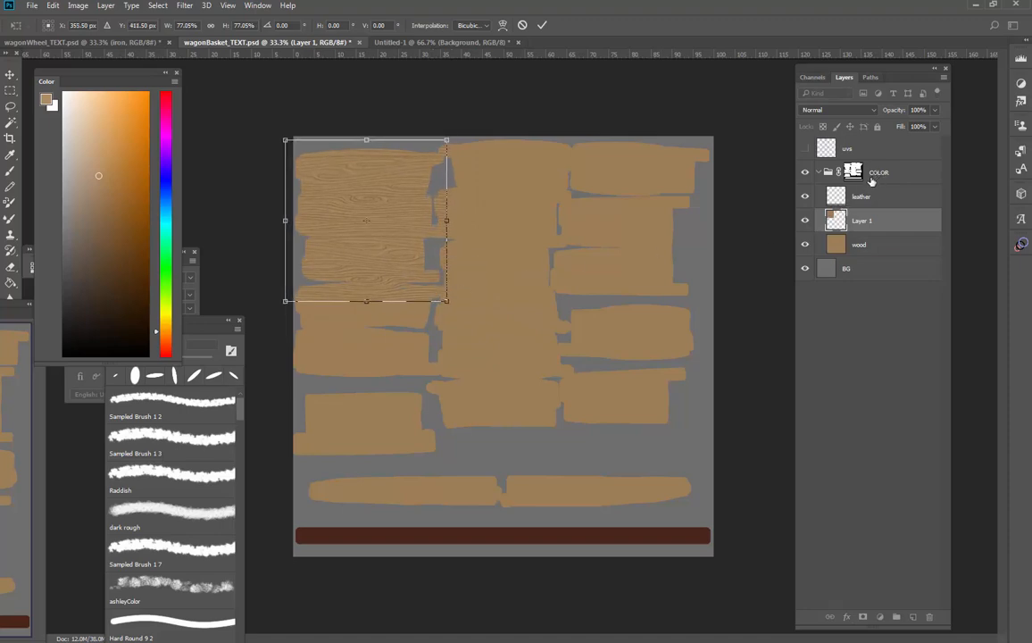
key("Return")
Show the uvs layer again and set up the Eraser with a 60 px brush
key("b")
key("e")
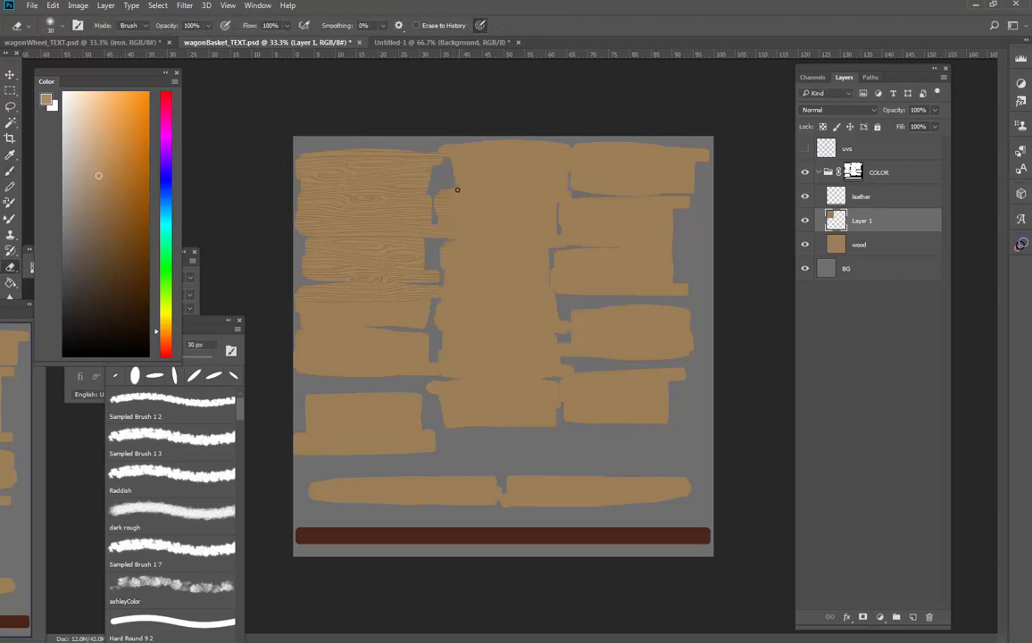
left_click(805, 147)
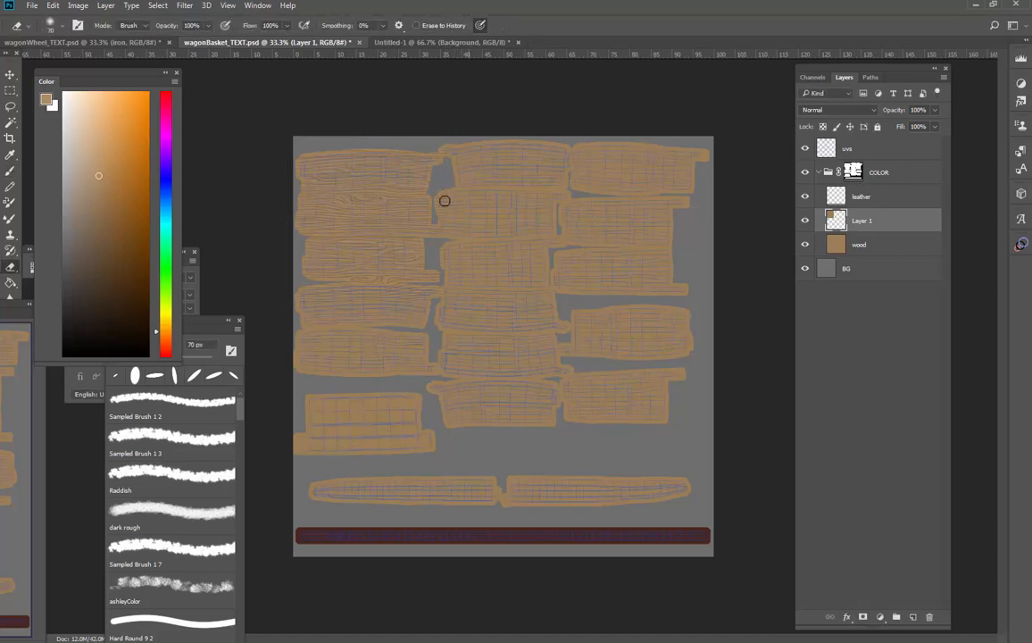
key("bracketleft")
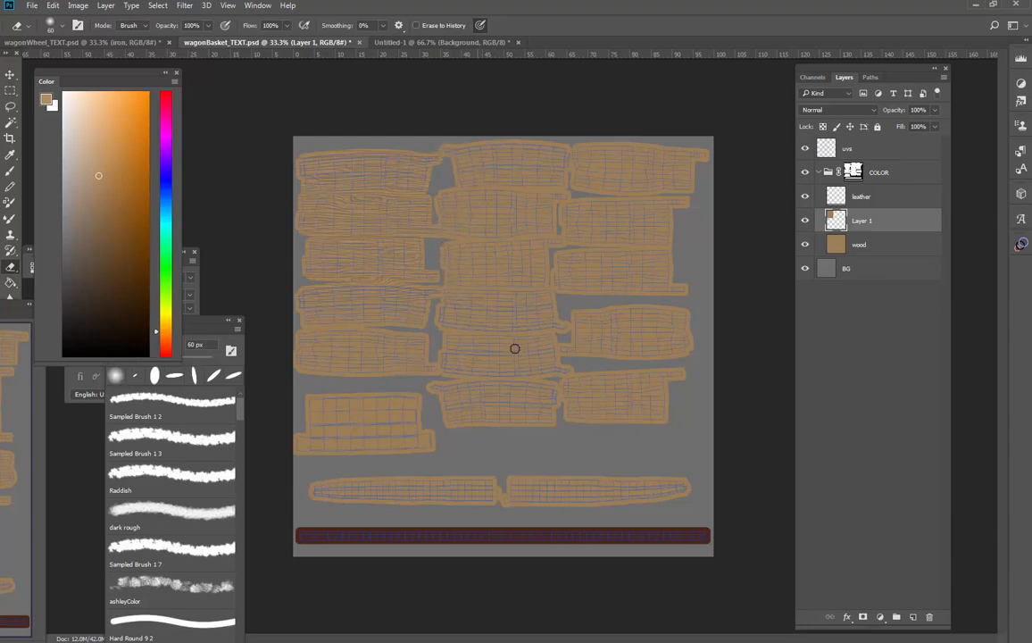
Duplicate the grain on Layer 1 and move the copy straight down over the left column's lower planks
key("ctrl+j")
key("ctrl+t")
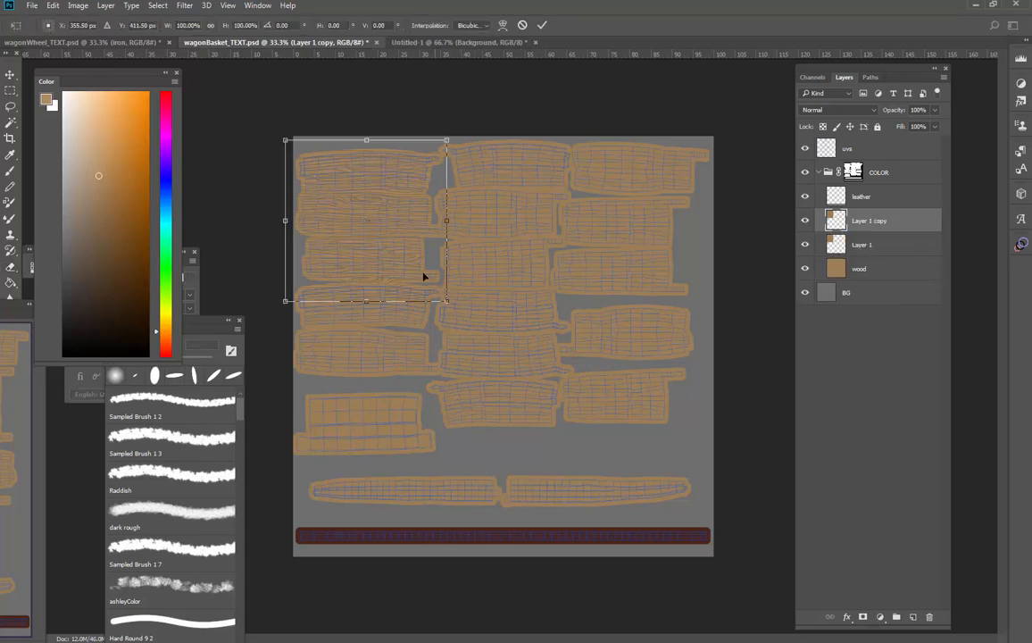
left_click_drag(424, 276, 414, 406)
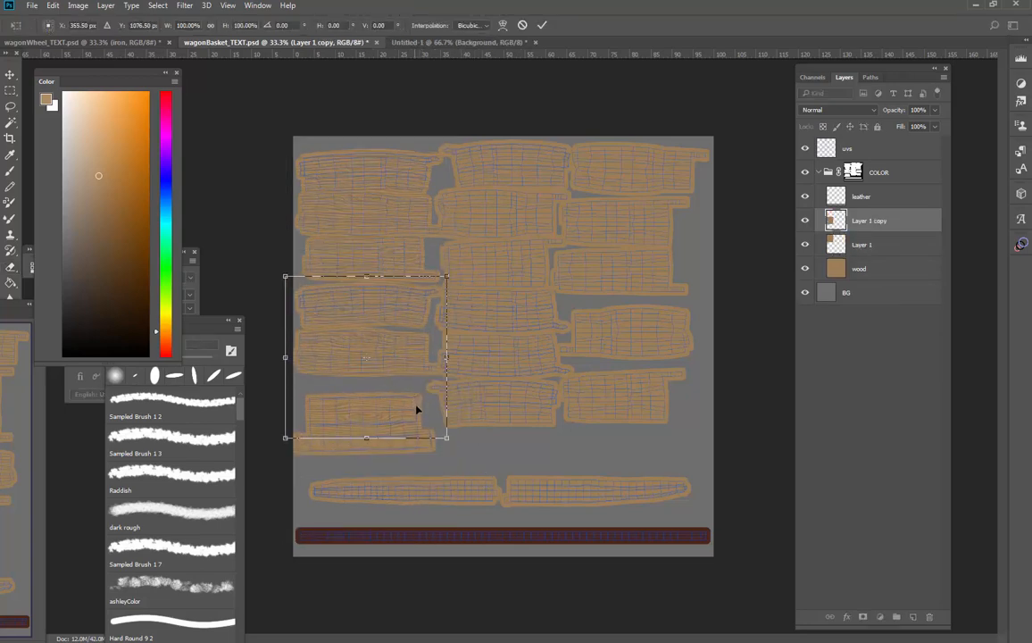
key("Return")
Enlarge the Eraser to 175 px and erase the copied grain over the lowest block of the left column
key("e")
key("bracketright")
key("bracketright")
key("bracketright")
key("bracketright")
key("bracketright")
key("bracketright")
key("bracketright")
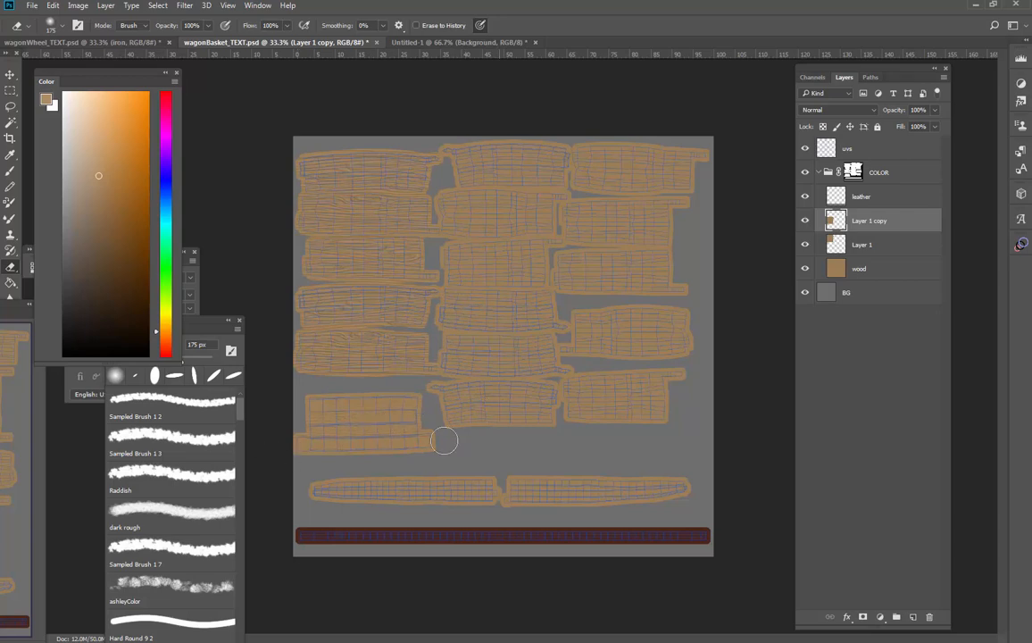
Paste the wood grain again, scale it to 67.87% and fit it over the middle column's upper planks
key("ctrl+j")
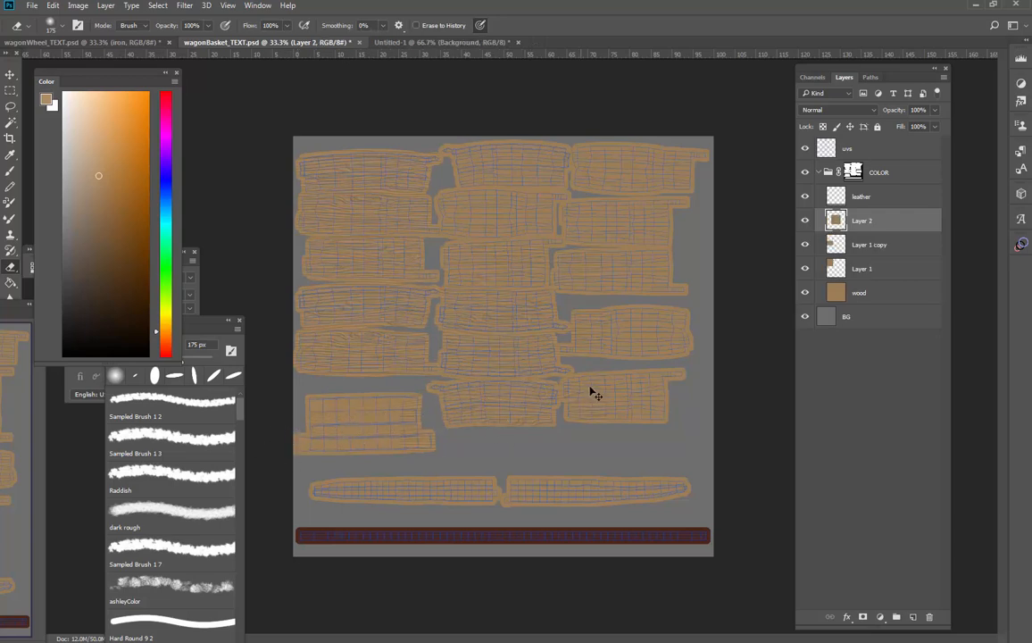
key("ctrl+t")
left_click_drag(580, 433, 572, 278)
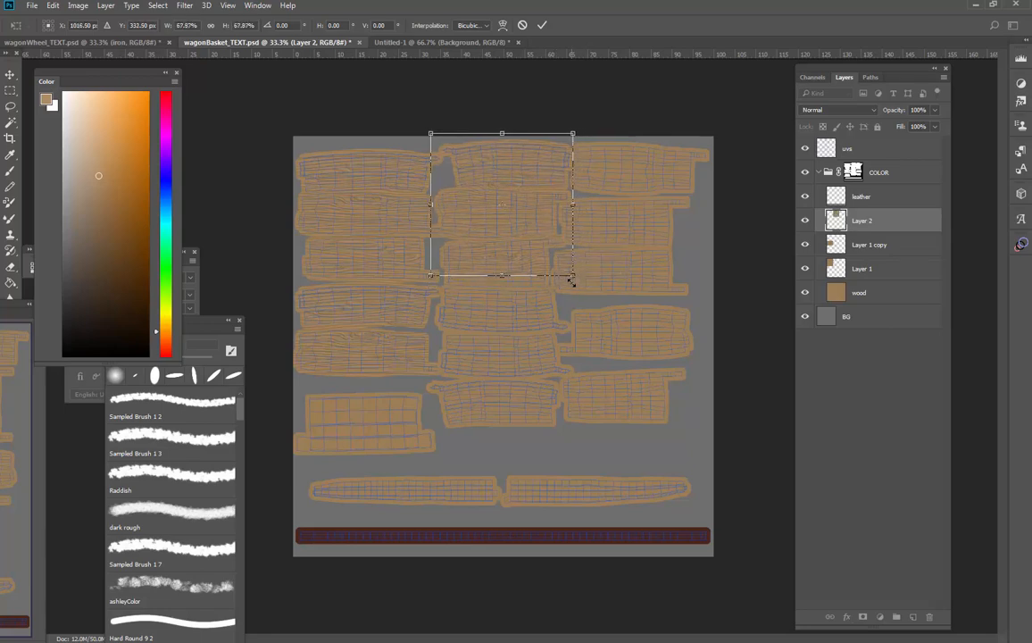
key("Return")
key("e")
Duplicate the Layer 2 grain and move the copy straight down over the middle column's lower planks
key("ctrl+j")
key("ctrl+t")
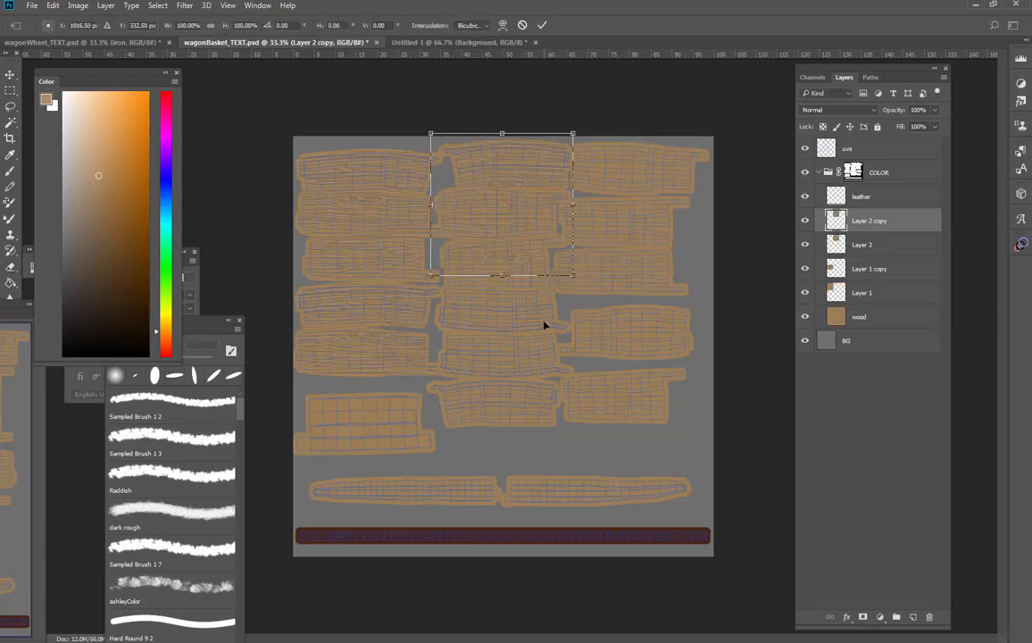
left_click_drag(490, 288, 535, 393)
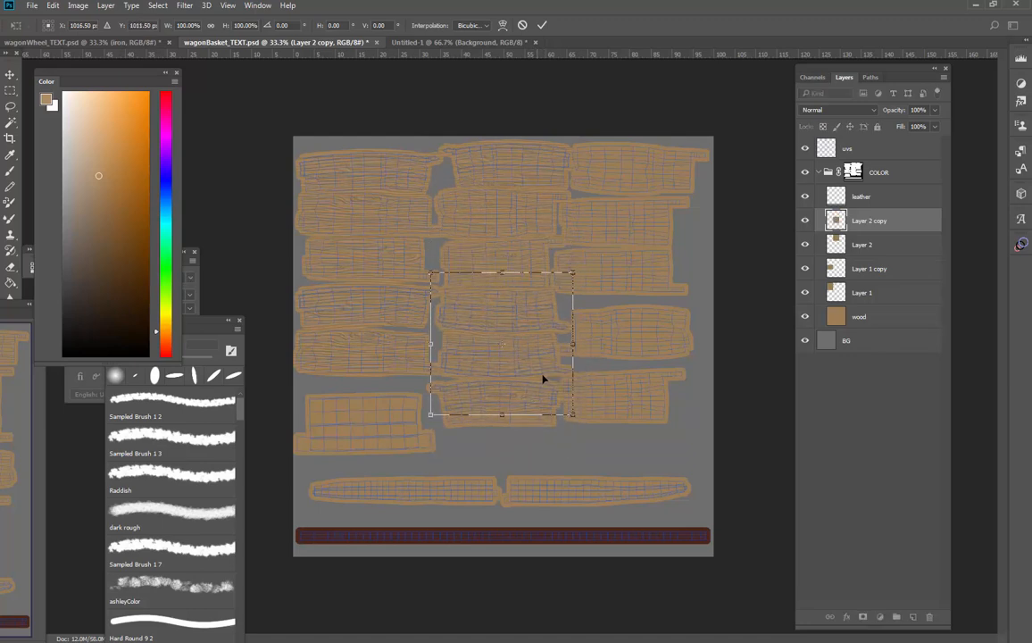
key("Return")
key("e")
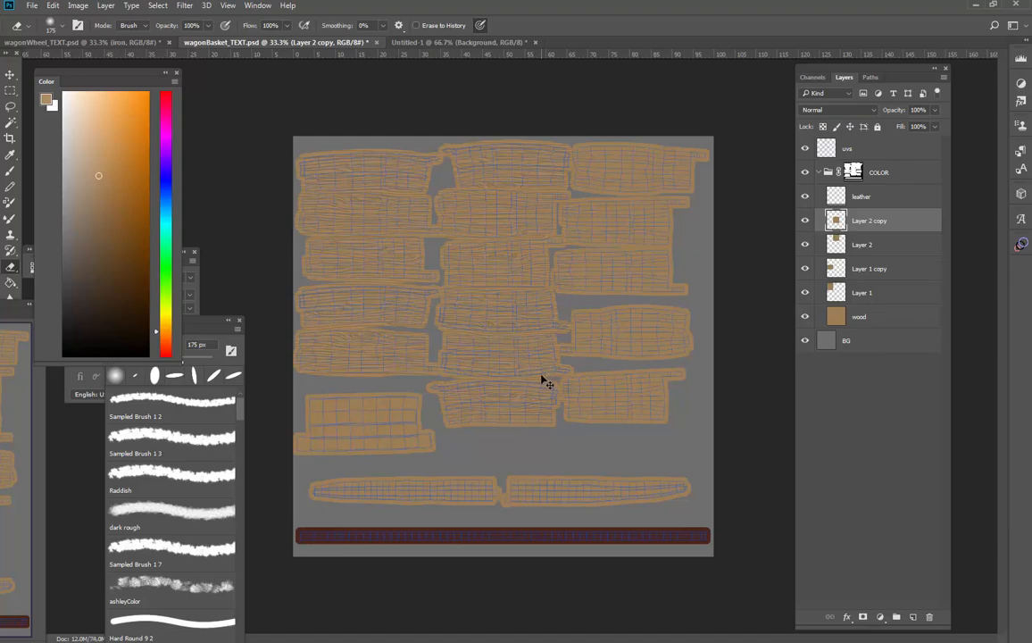
Duplicate the middle column's lower grain piece and move it straight down across the last plank and the long strips
key("ctrl+j")
key("ctrl+t")
left_click_drag(539, 357, 527, 446)
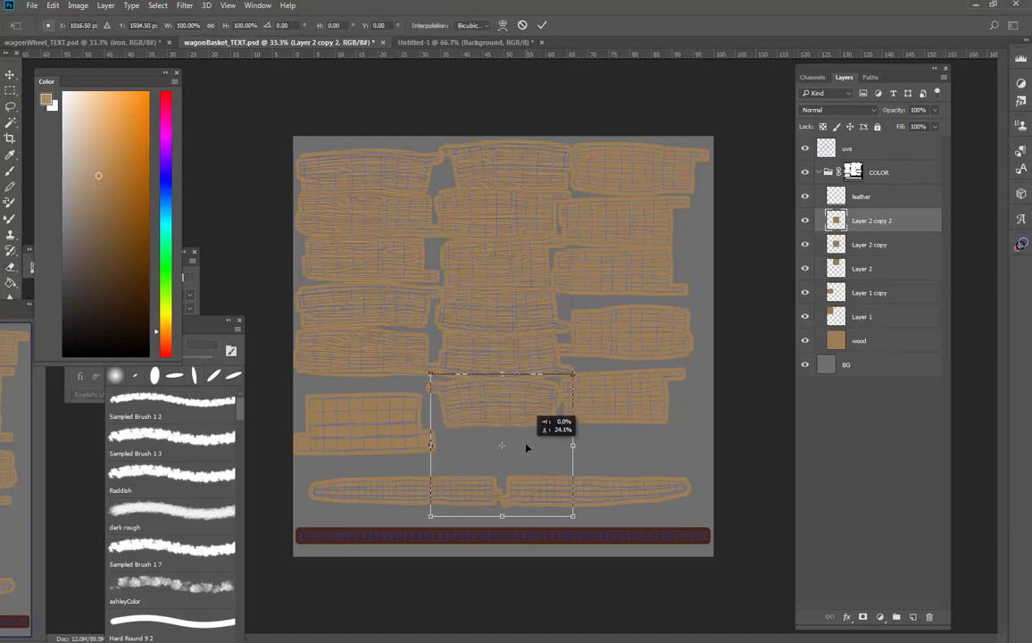
key("Return")
key("e")
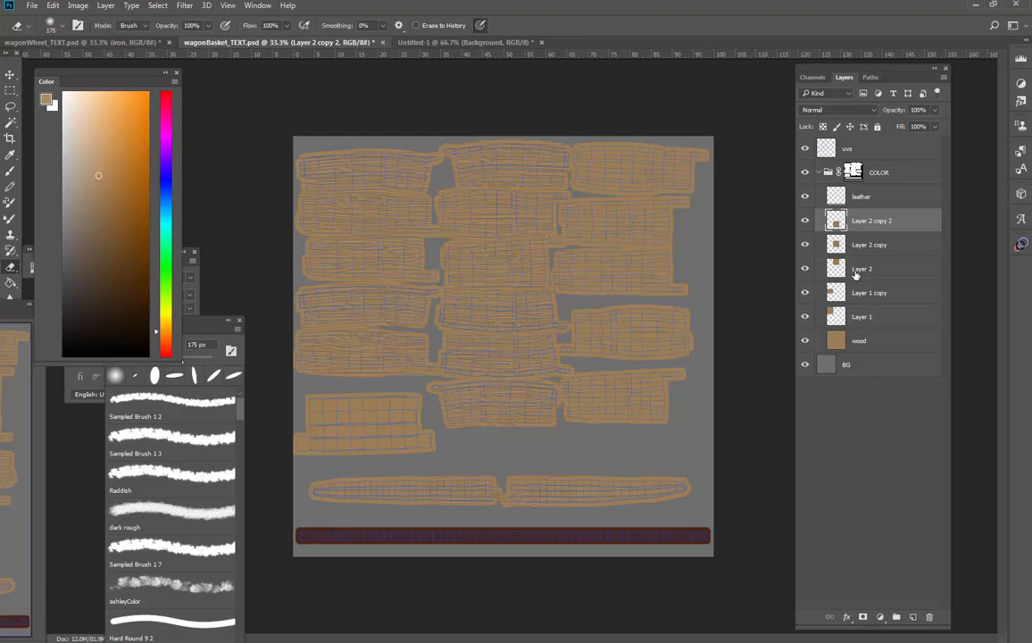
Duplicate the middle column's lowest grain piece and move the copy up over the right column's upper planks
key("ctrl+j")
key("ctrl+t")
left_click_drag(529, 403, 649, 182)
key("Return")
Duplicate the right column's grain piece twice, moving the copies down over its lower planks and the right long strip
key("ctrl+j")
key("ctrl+t")
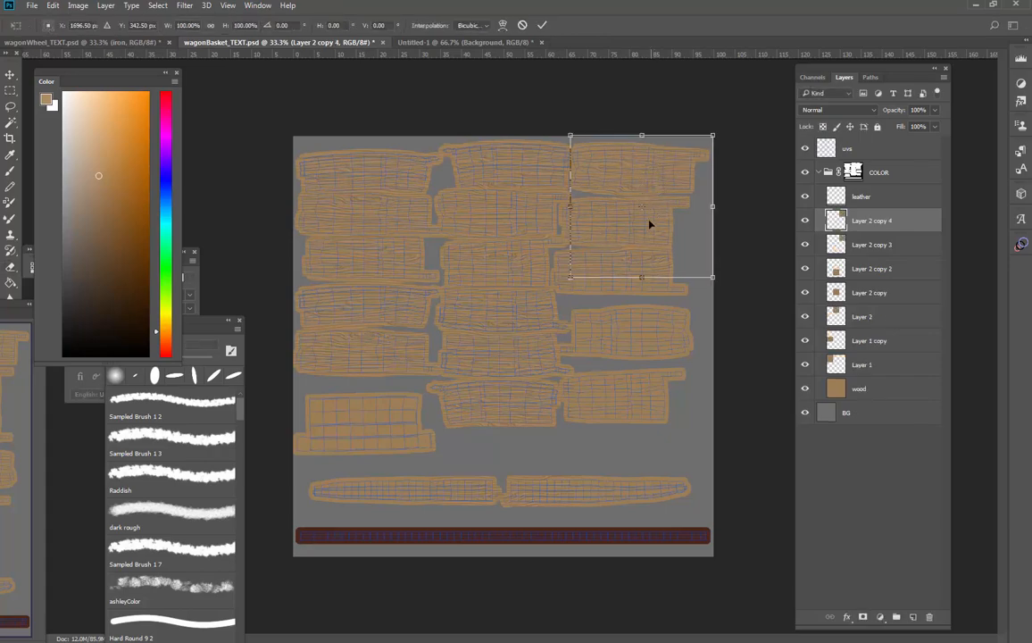
left_click_drag(652, 224, 649, 457)
key("Return")
key("ctrl+j")
key("ctrl+t")
key("Return")
key("e")
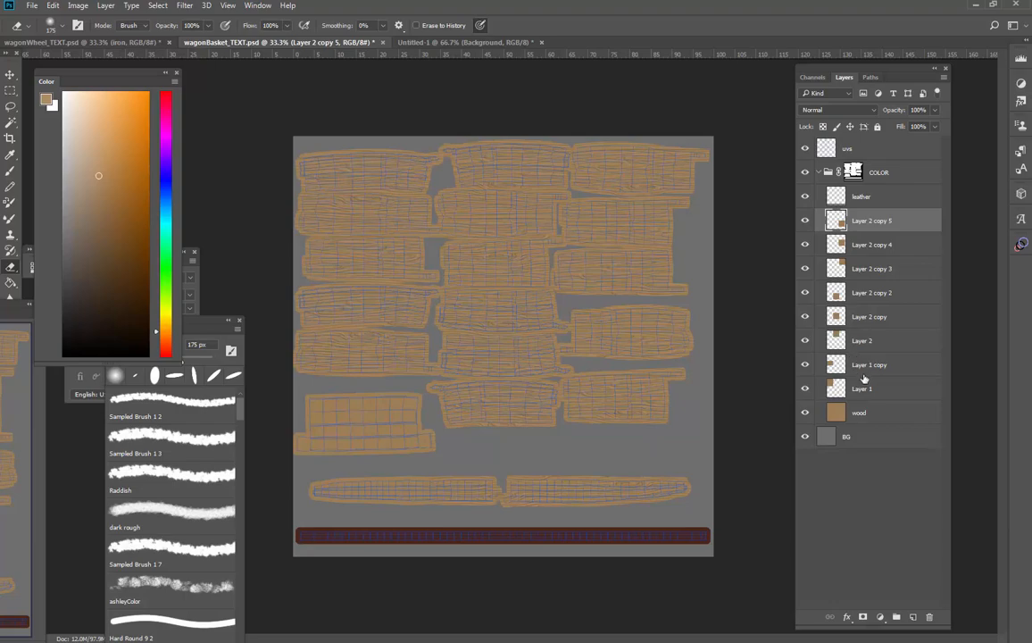
Hide the uvs layer, reduce the Eraser to 80 px and erase overlapping grain on Layer 2 copy 4 and Layer 2 copy 5
left_click(805, 148)
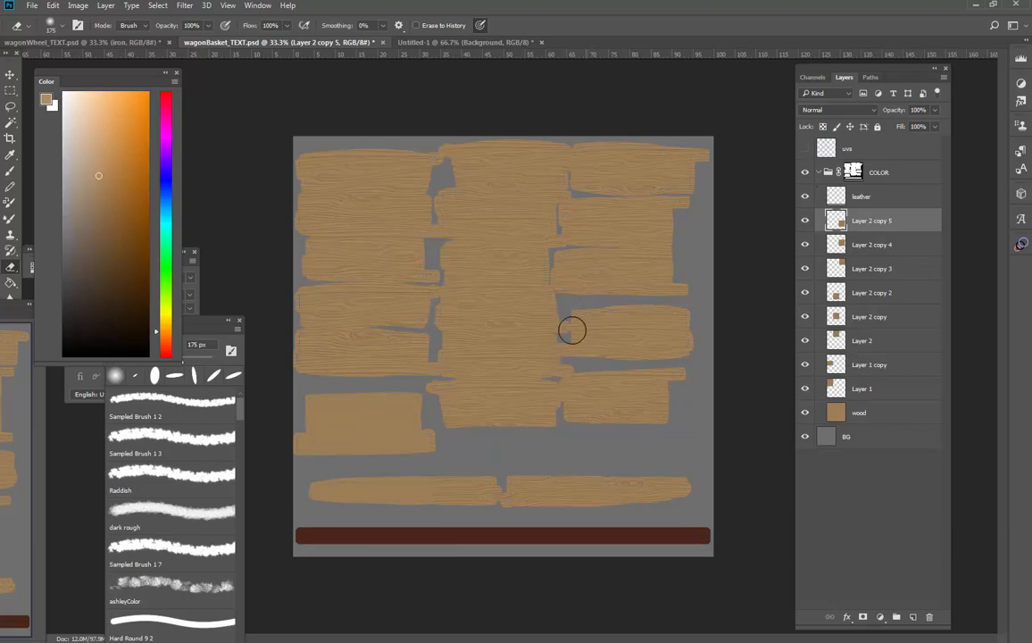
key("alt+bracketleft")
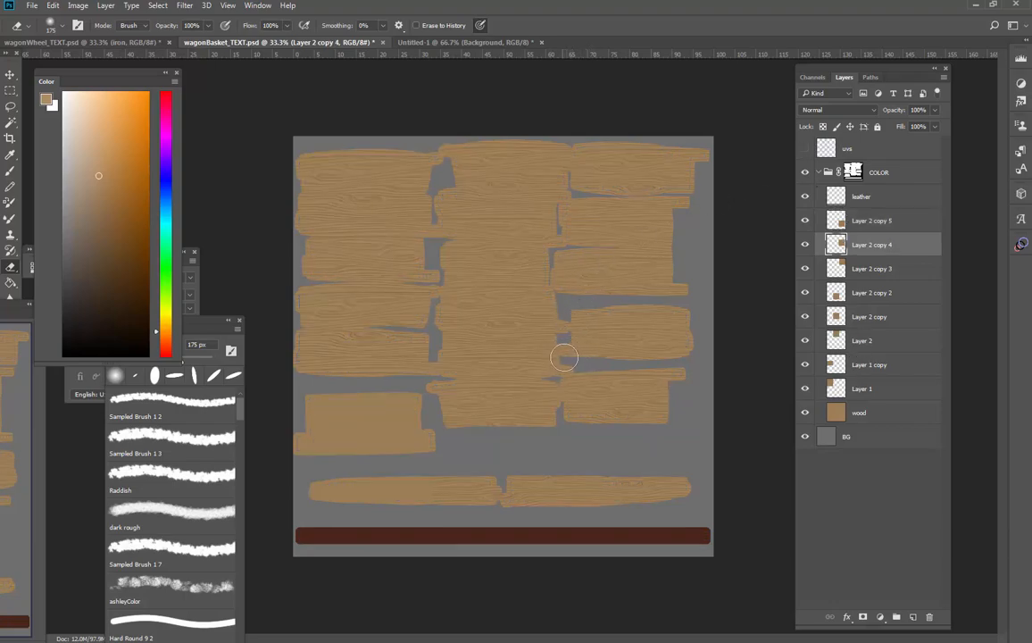
key("bracketleft")
key("bracketleft")
key("bracketleft")
key("bracketleft")
key("bracketleft")
key("alt+bracketright")
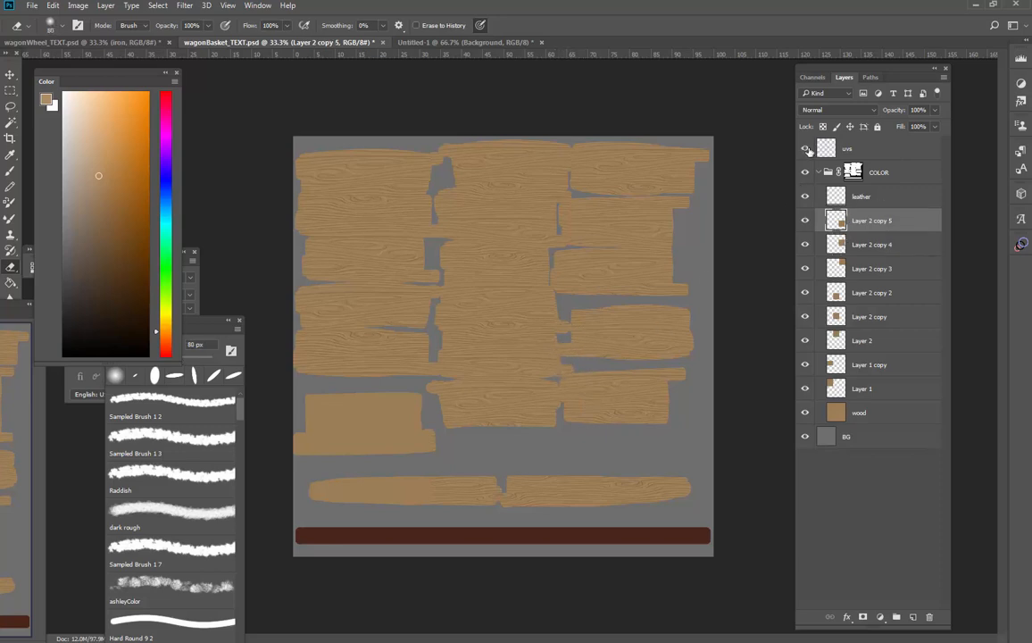
Check the grain edges against the uvs layer and erase the overlap on Layer 2 copy 3 beside the middle column
left_click(806, 149)
left_click(807, 148)
key("alt+bracketleft")
key("alt+bracketleft")
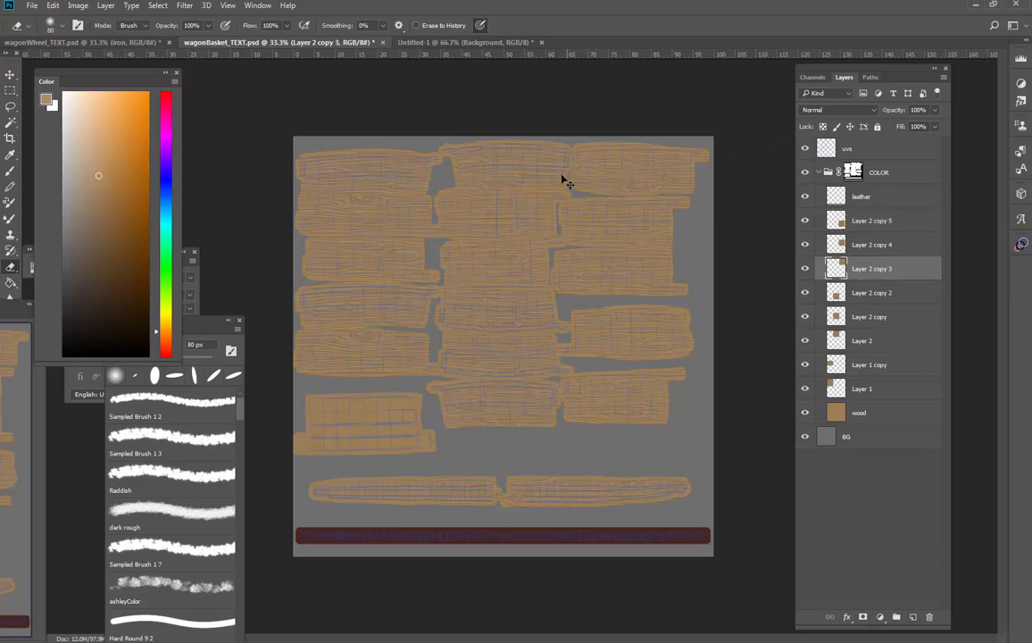
left_click(807, 148)
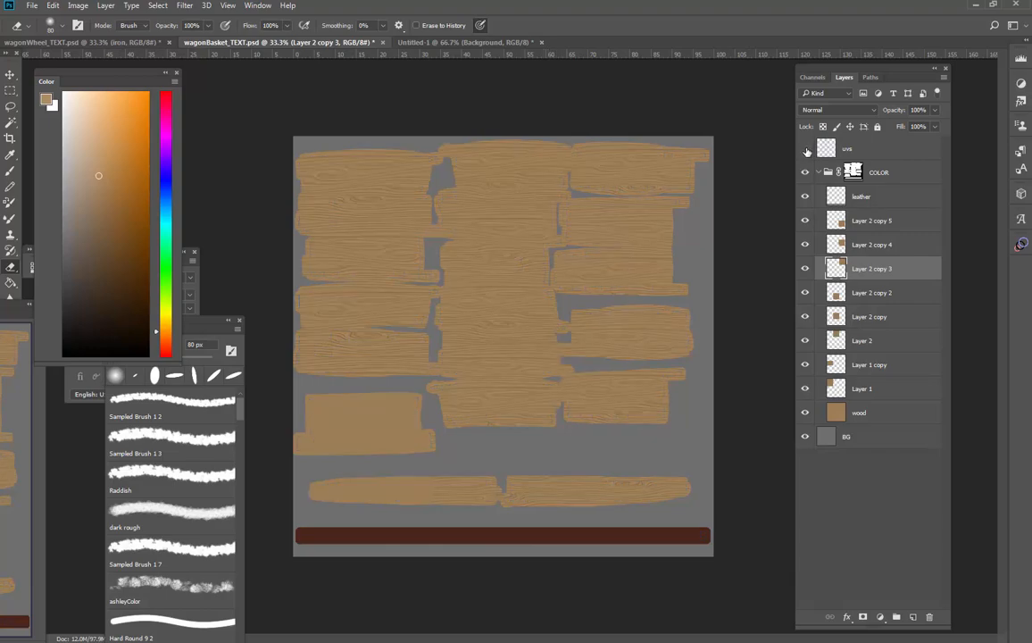
left_click(806, 149)
left_click(806, 149)
Erase the overlapping grain edges of the middle column on Layer 2 copy, Layer 2 and Layer 2 copy 2
key("alt+bracketleft")
key("alt+bracketleft")
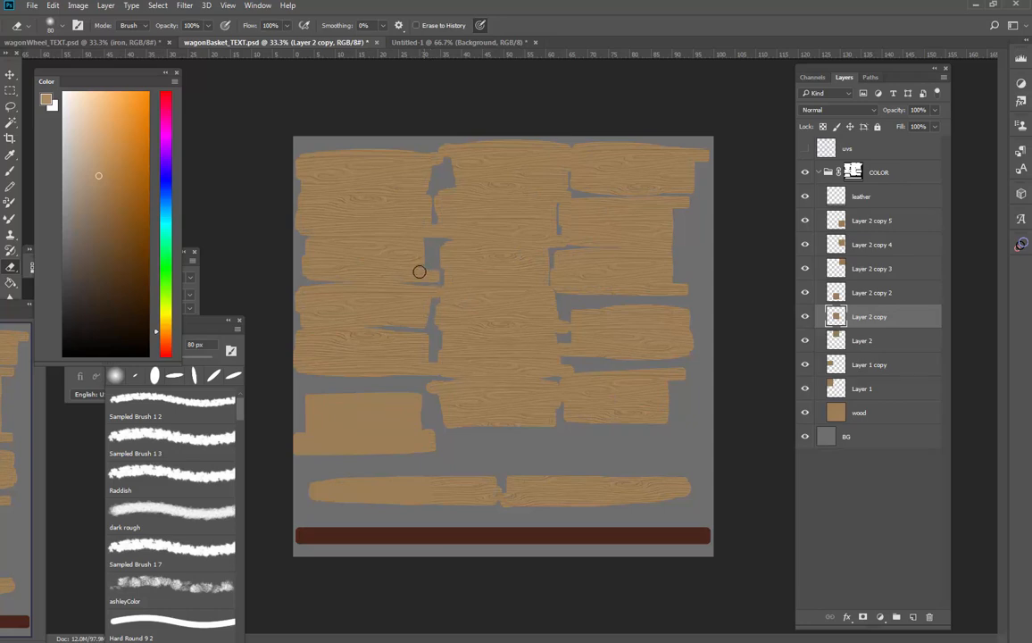
key("alt+bracketleft")
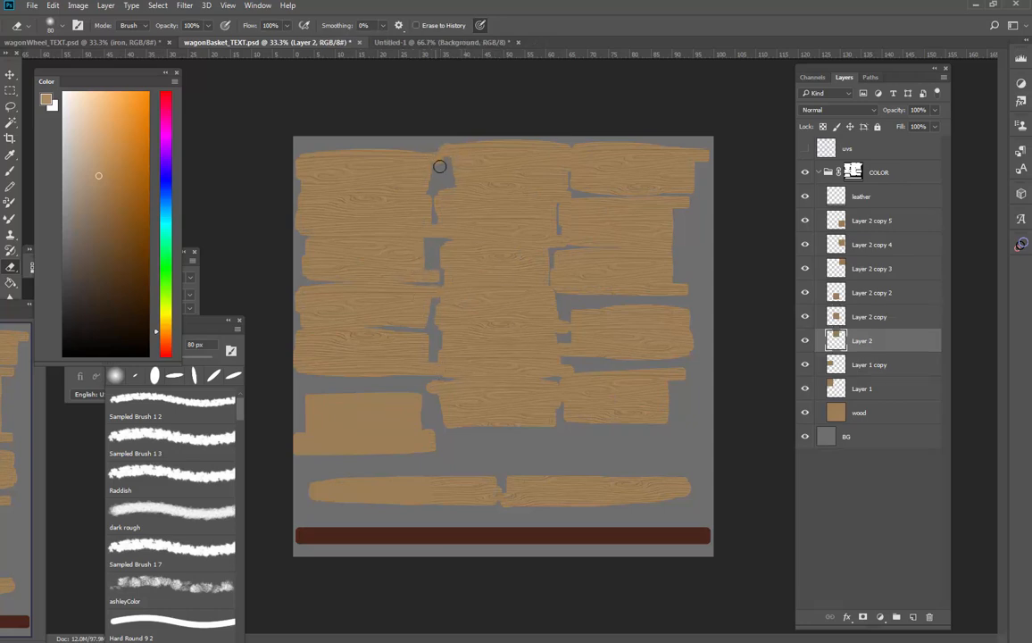
key("alt+bracketright")
key("alt+bracketright")
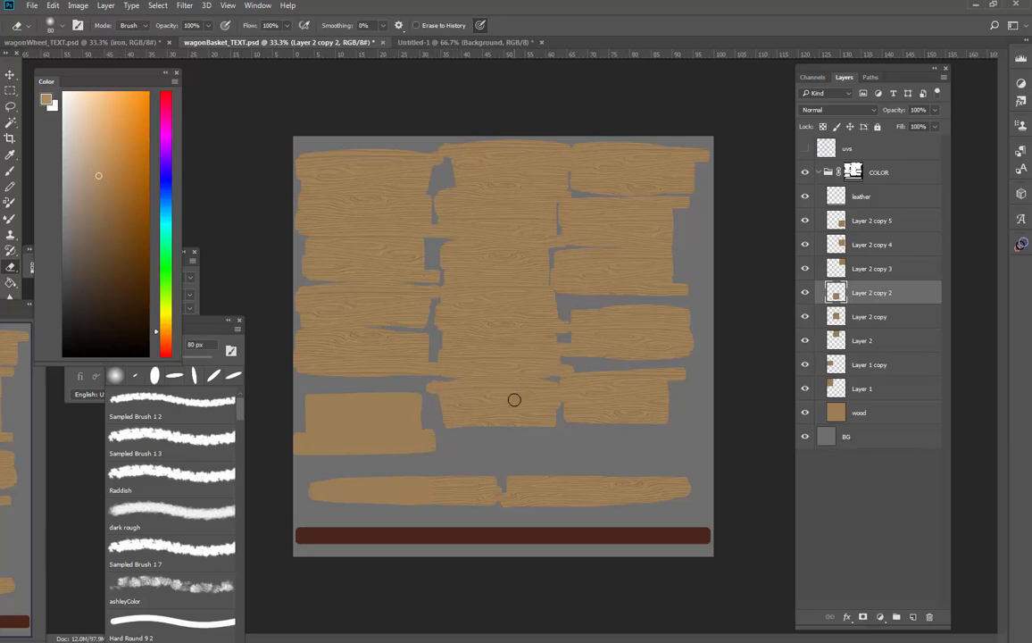
key("alt+bracketleft")
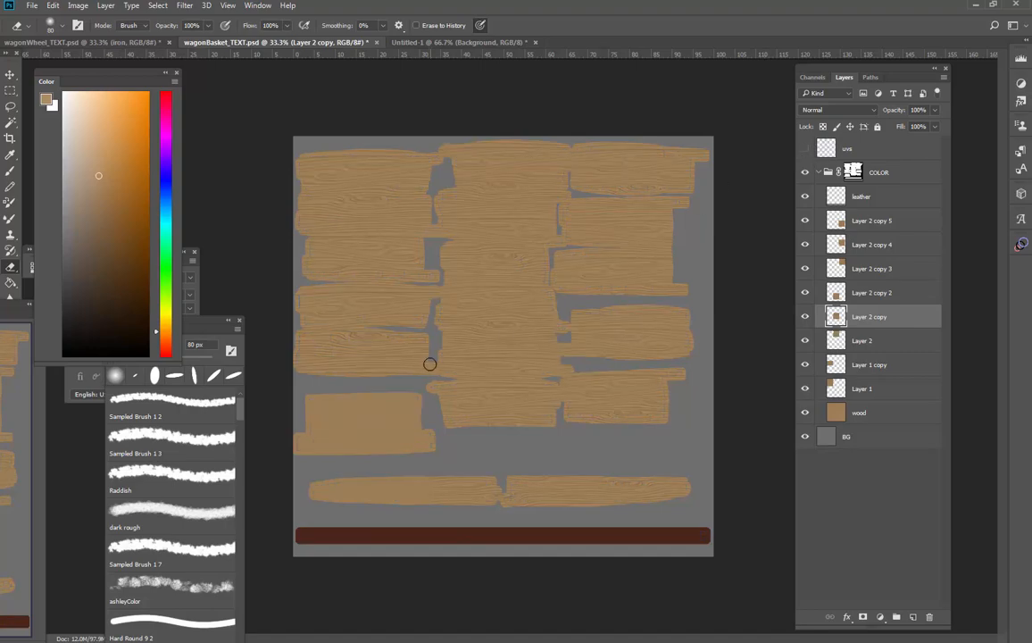
key("alt+bracketright")
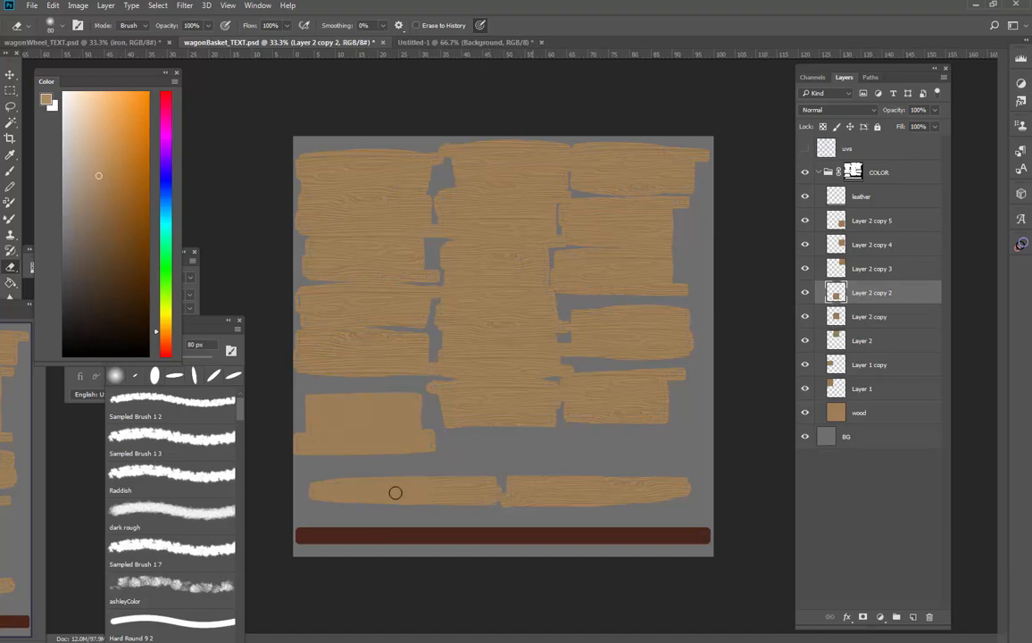
Enlarge the Eraser to 200 px and erase the grain over both long strips on Layer 2 copy 2 and Layer 2 copy 5
key("bracketright")
key("bracketright")
key("bracketright")
key("bracketright")
key("alt+bracketright")
key("alt+bracketright")
key("alt+bracketright")
key("bracketright")
key("bracketright")
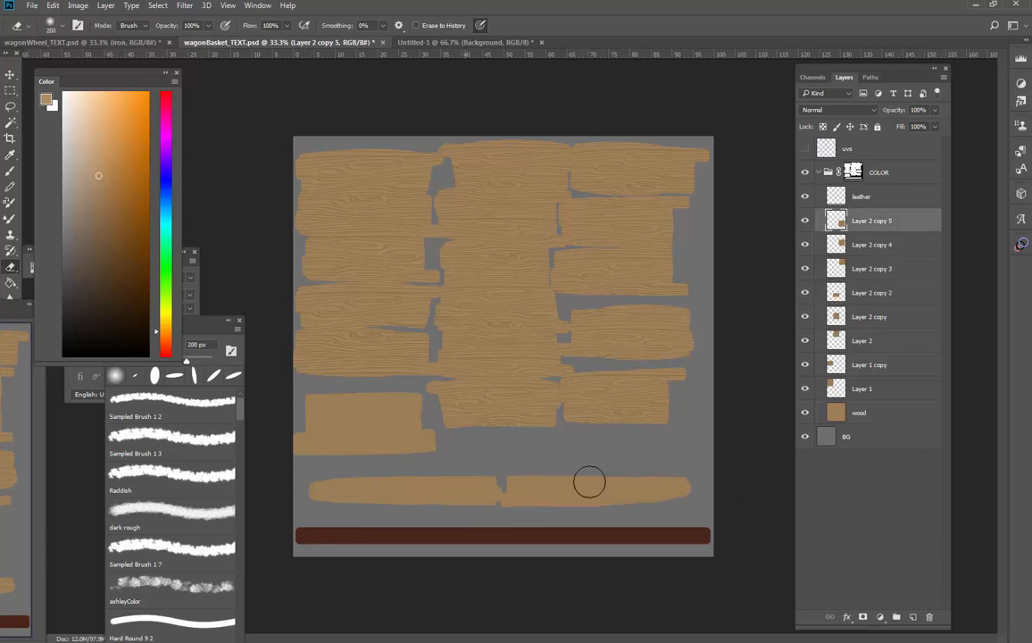
key("alt+bracketleft")
key("alt+bracketleft")
key("alt+bracketleft")
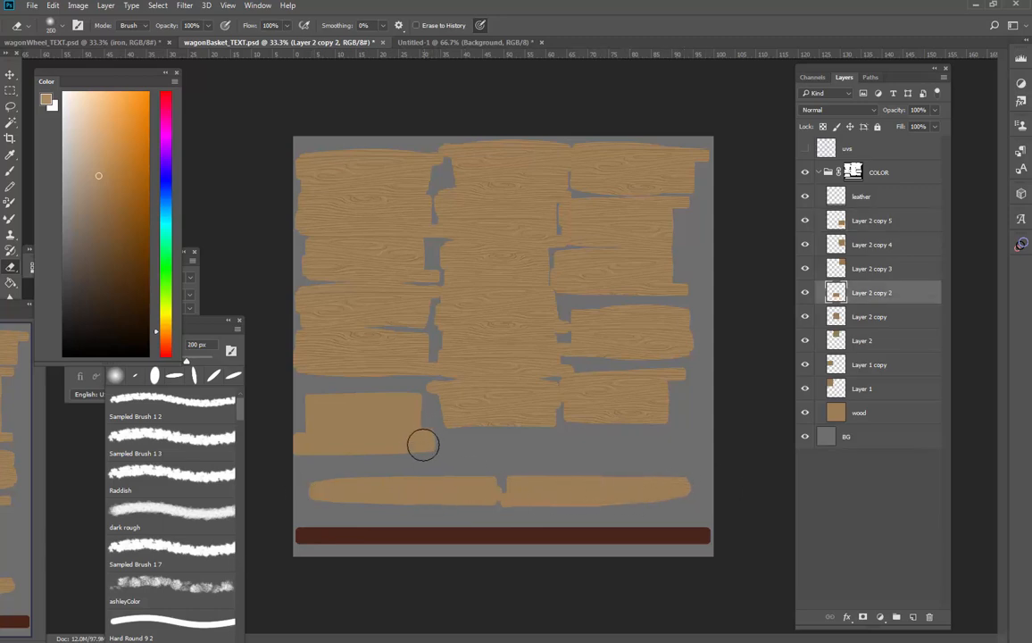
Merge all the grain layers from Layer 2 copy 5 down to Layer 1 into one layer
left_click(879, 225)
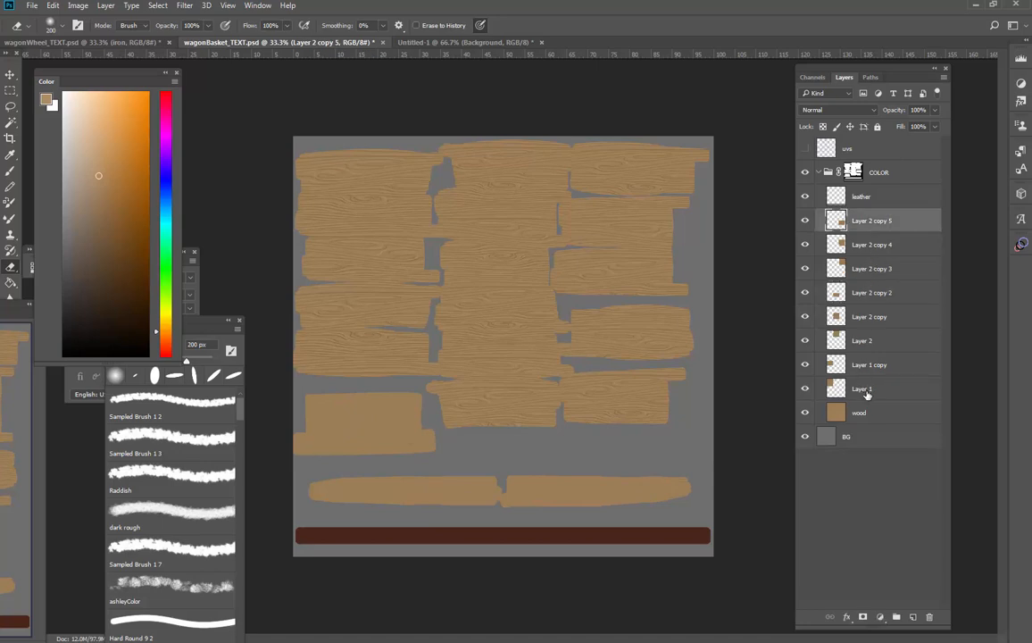
left_click(862, 393, "shift")
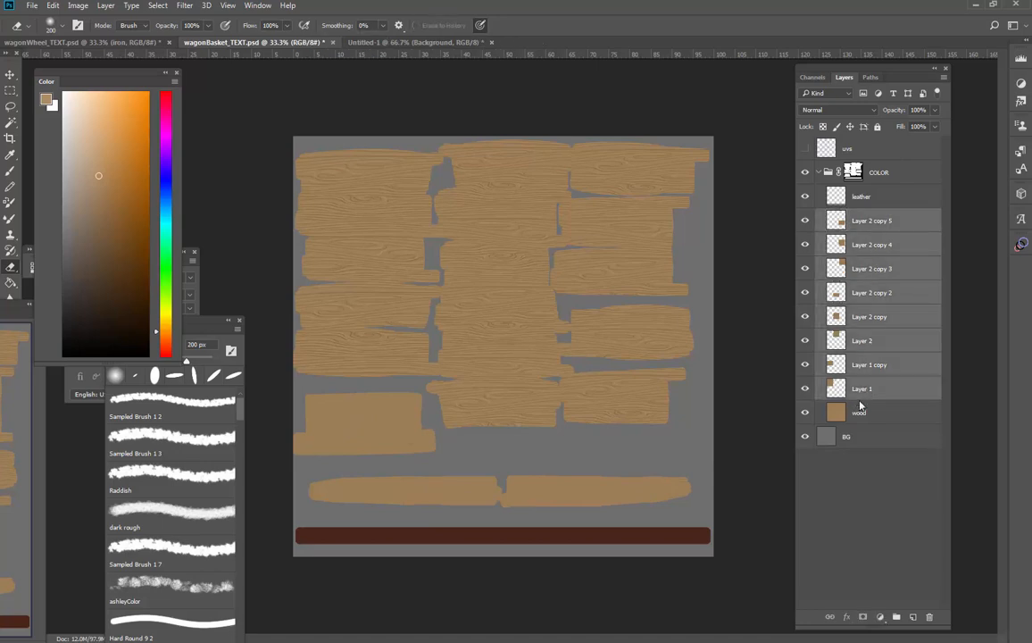
key("ctrl+e")
Paste the wood grain, scale it to 71.29%, fit it over the left column's lowest block and erase its overhang on the strip
key("ctrl+j")
key("ctrl+t")
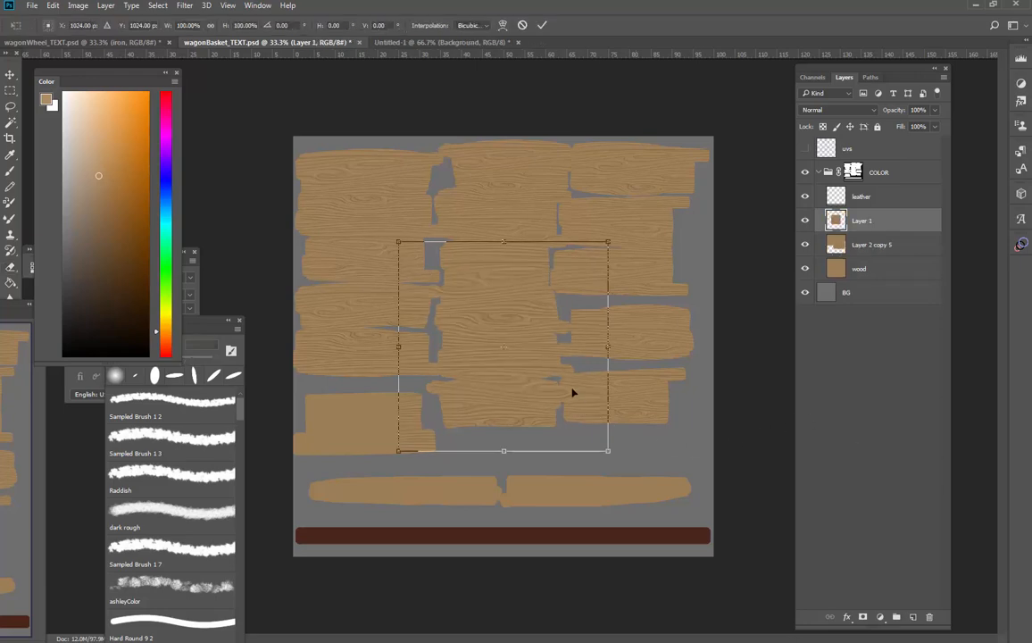
left_click_drag(611, 241, 564, 288)
left_click_drag(527, 357, 385, 424)
left_click_drag(427, 482, 414, 461)
left_click_drag(437, 513, 437, 507)
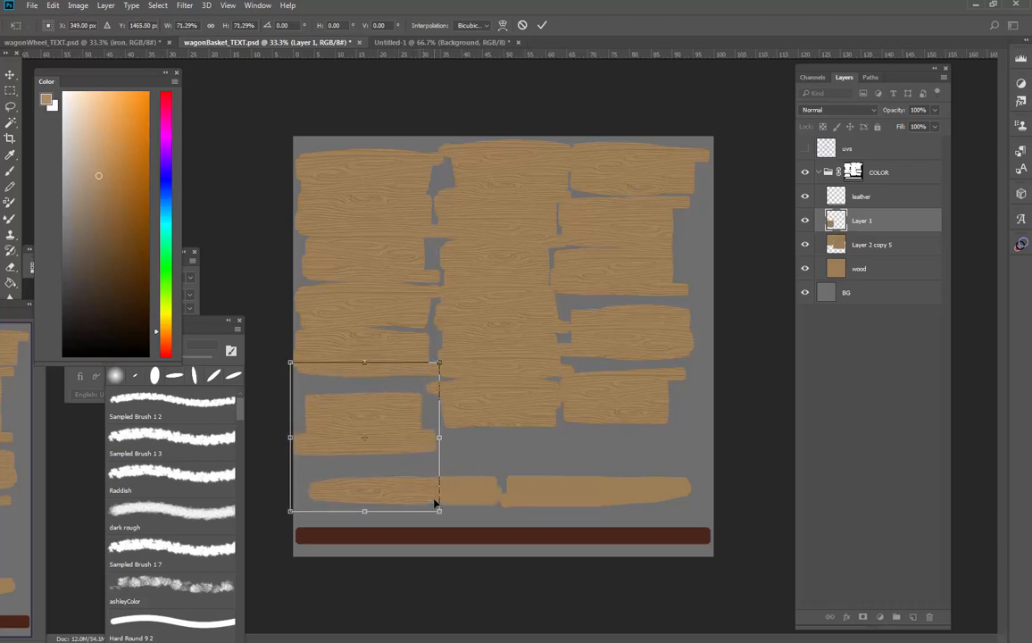
key("Return")
key("e")
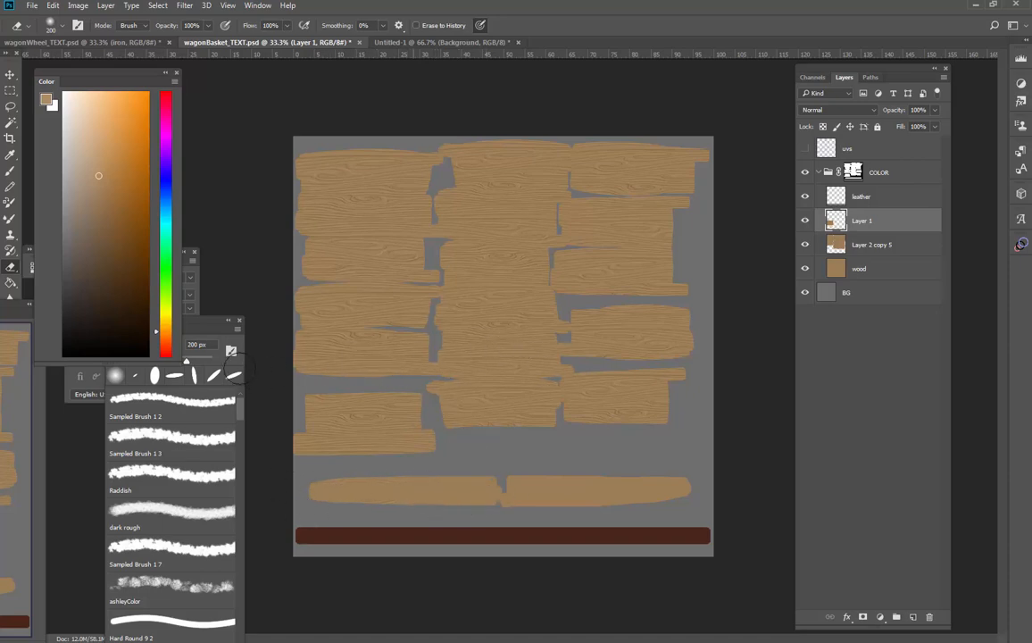
Paste the wood grain again, scale it to 58.69% and fit it over the left end of the left long strip
key("ctrl+v")
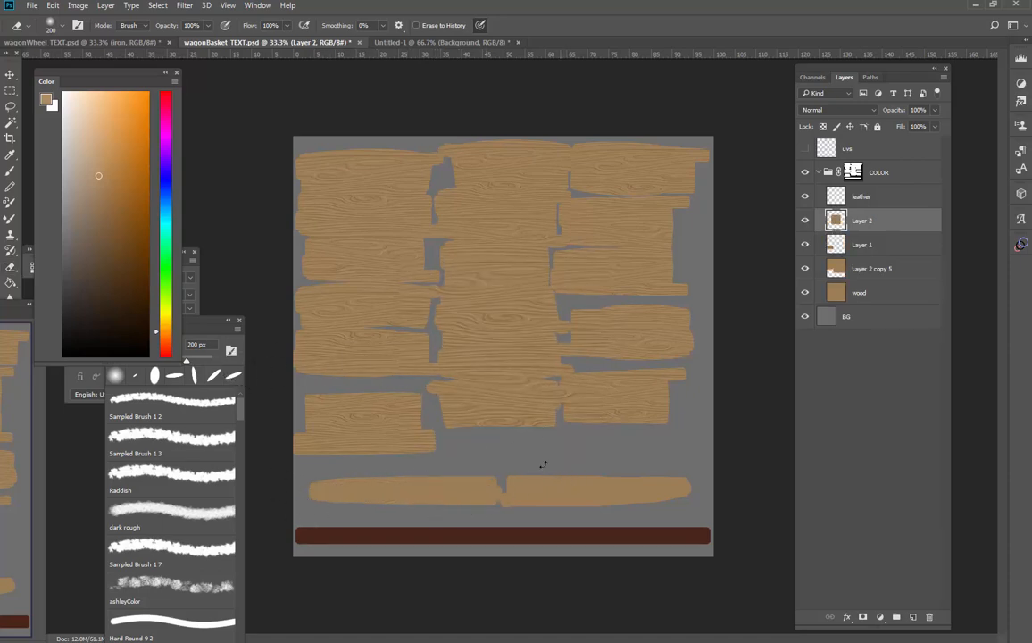
key("ctrl+t")
left_click_drag(555, 337, 454, 523)
left_click_drag(498, 435, 453, 477)
left_click_drag(410, 507, 410, 495)
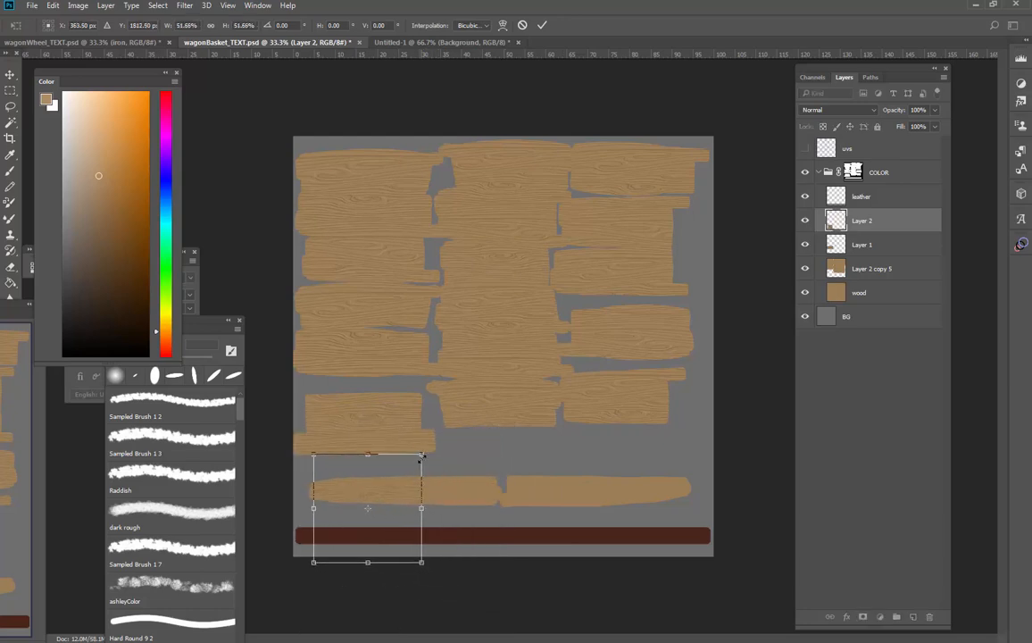
left_click_drag(422, 456, 431, 448)
left_click_drag(414, 491, 415, 480)
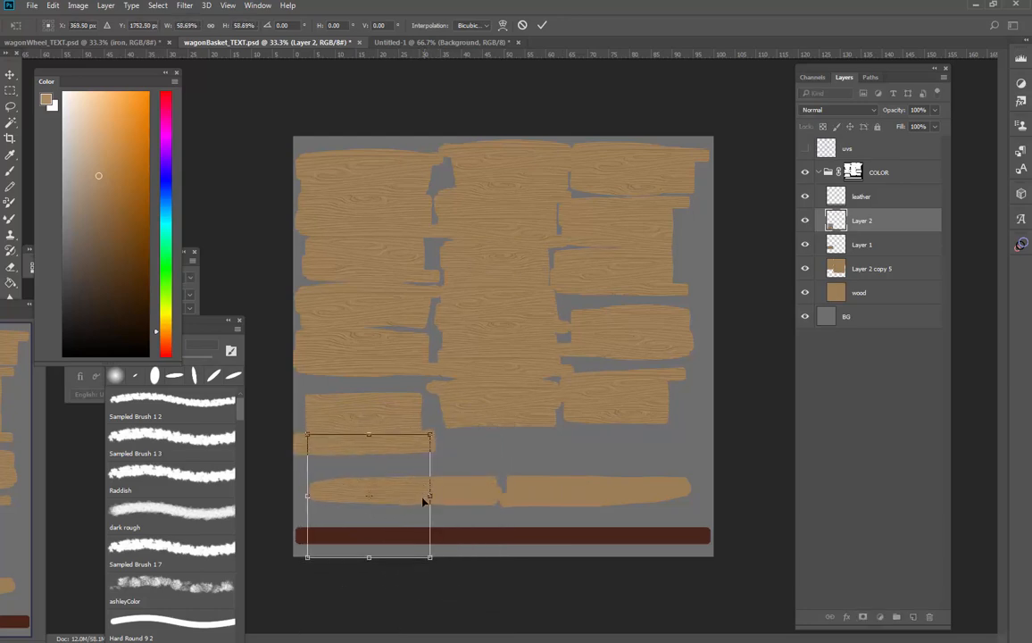
key("Return")
Duplicate the strip's grain piece, flip the copy horizontally and place it over the rest of the left long strip
key("ctrl+j")
key("e")
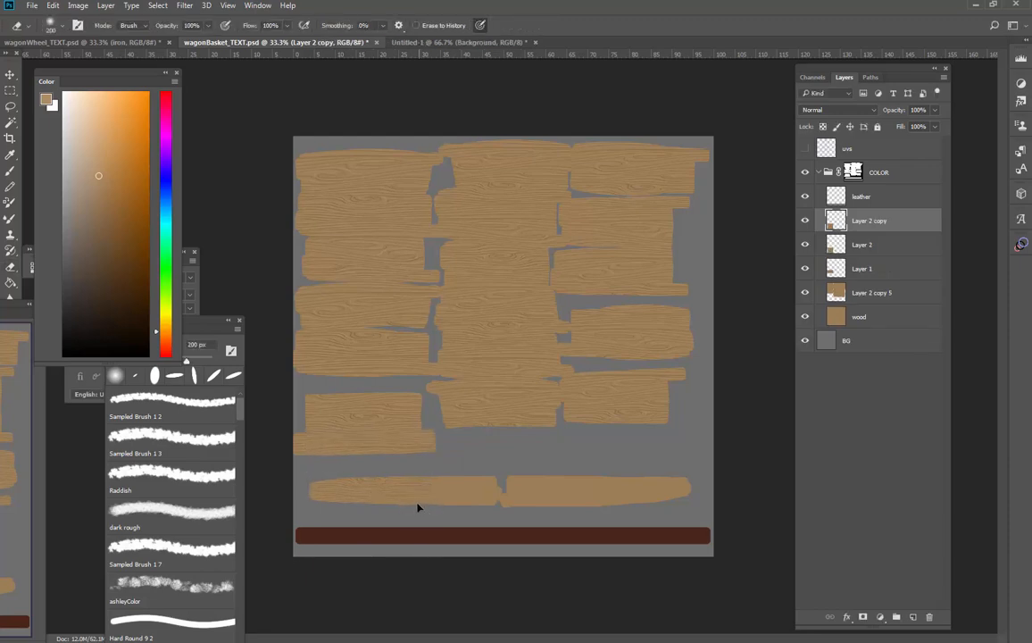
key("ctrl+t")
left_click_drag(416, 500, 475, 499)
right_click(485, 494)
left_click(513, 463)
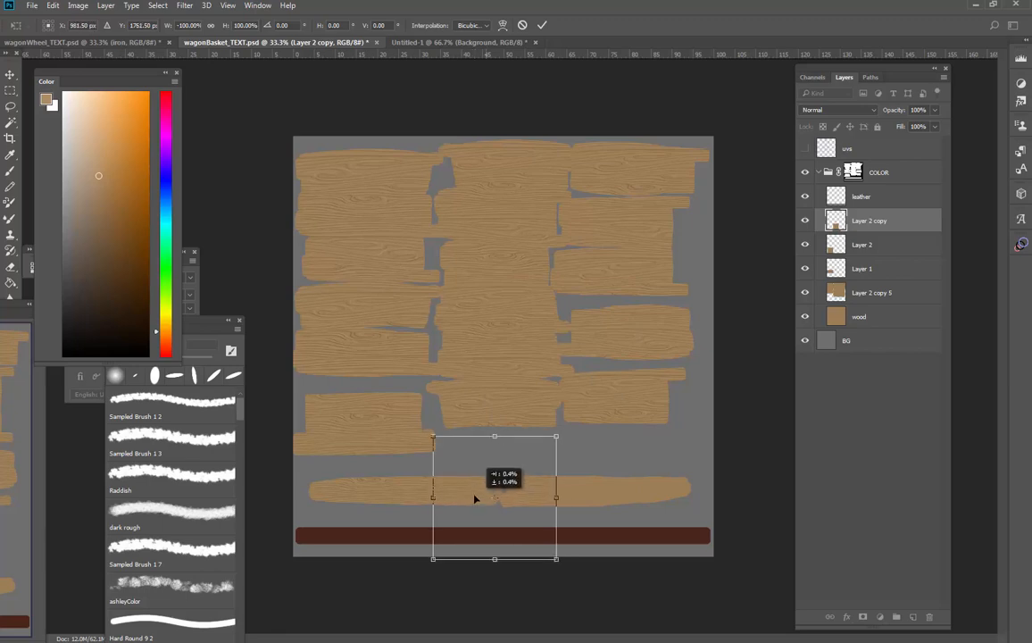
key("Return")
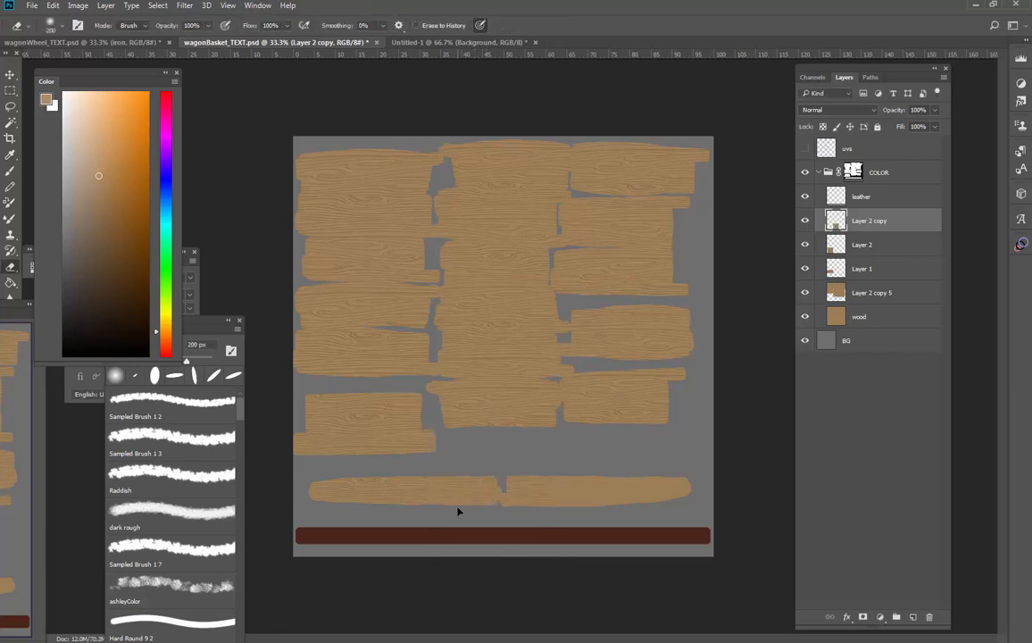
Examine the seam between the two grain pieces on the left long strip up close
key("z")
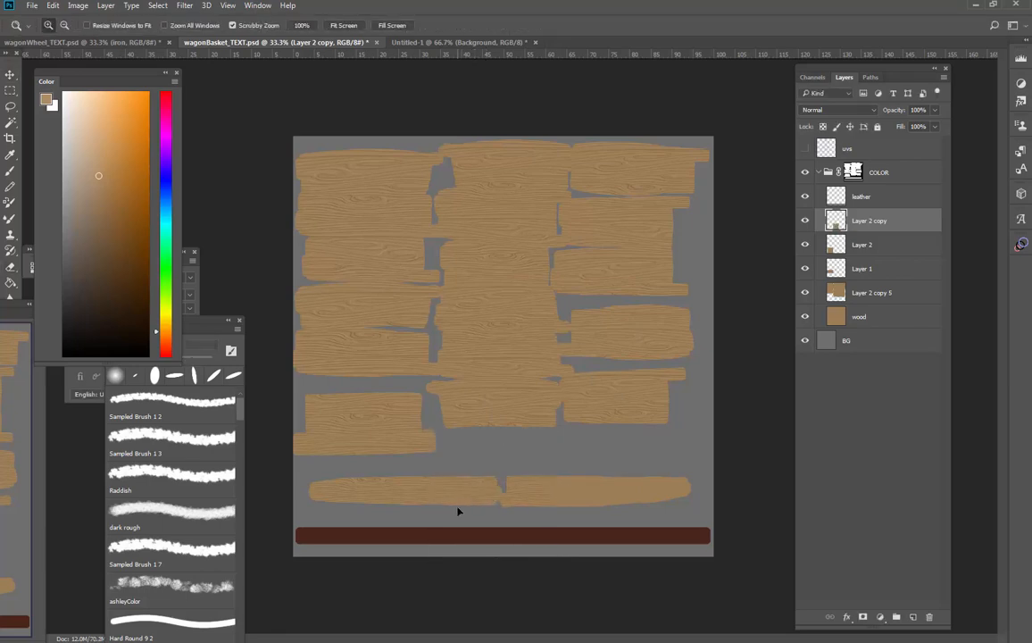
left_click(458, 511)
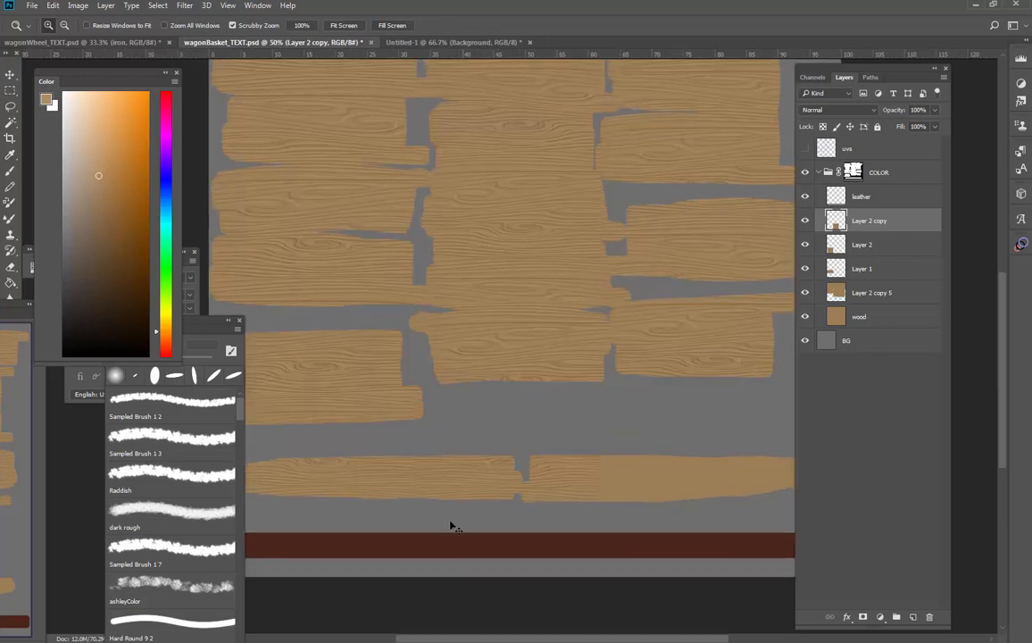
left_click(452, 522)
left_click_drag(466, 486, 521, 377)
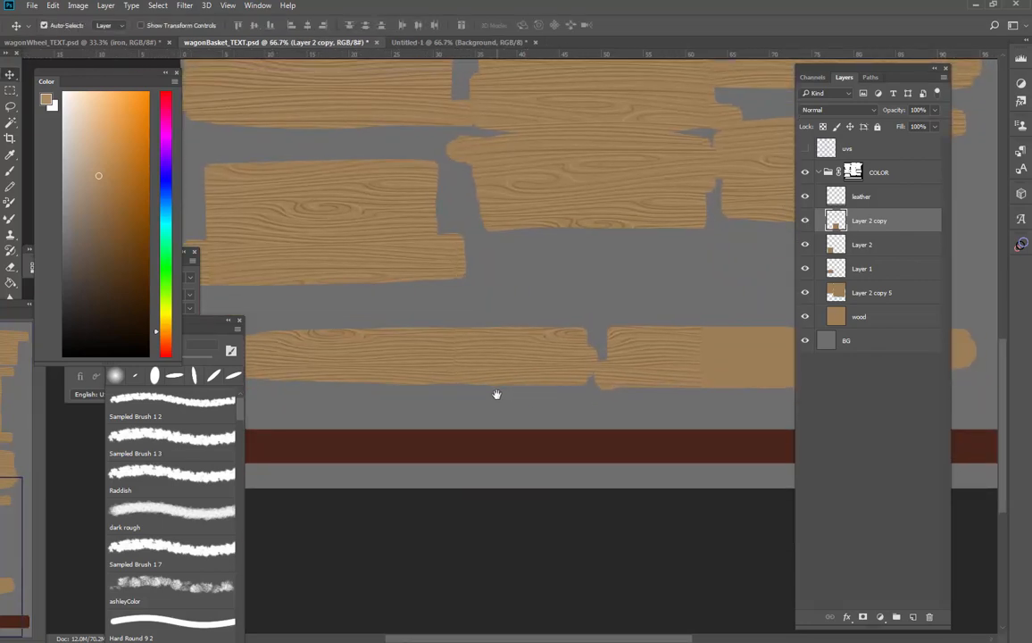
key("z")
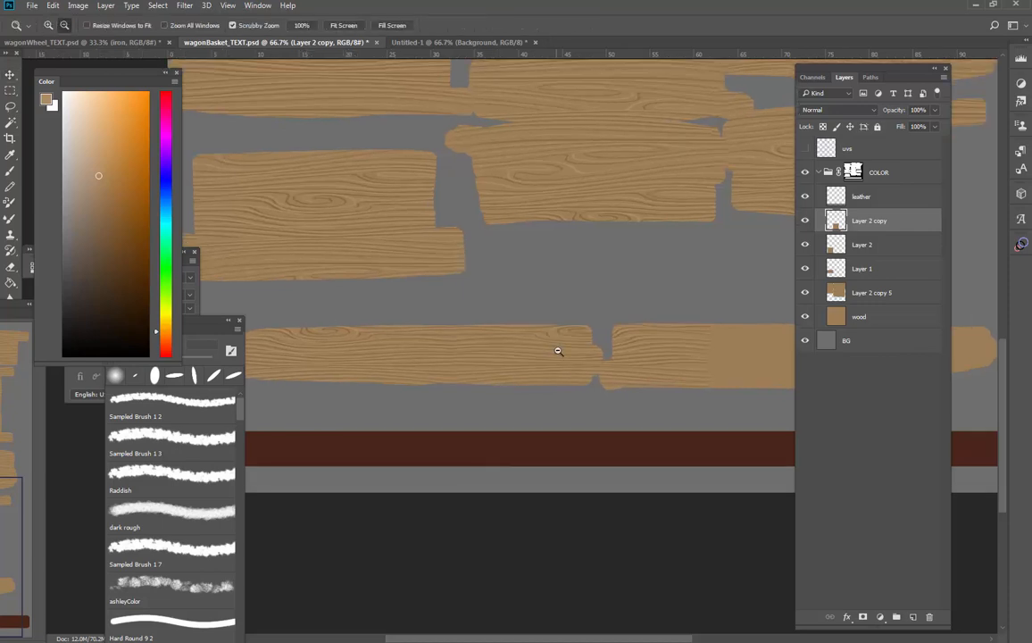
left_click(561, 356, "alt")
left_click(556, 375, "alt")
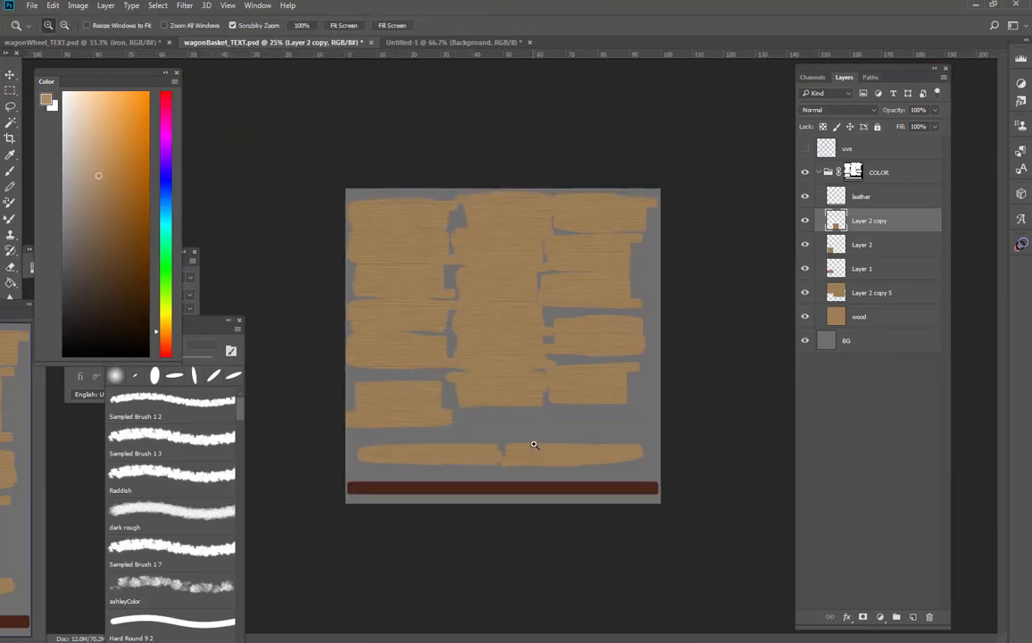
left_click_drag(535, 446, 539, 458)
Merge Layer 2 copy with Layer 2, duplicate the merged grain and move the copy over the right long strip
key("e")
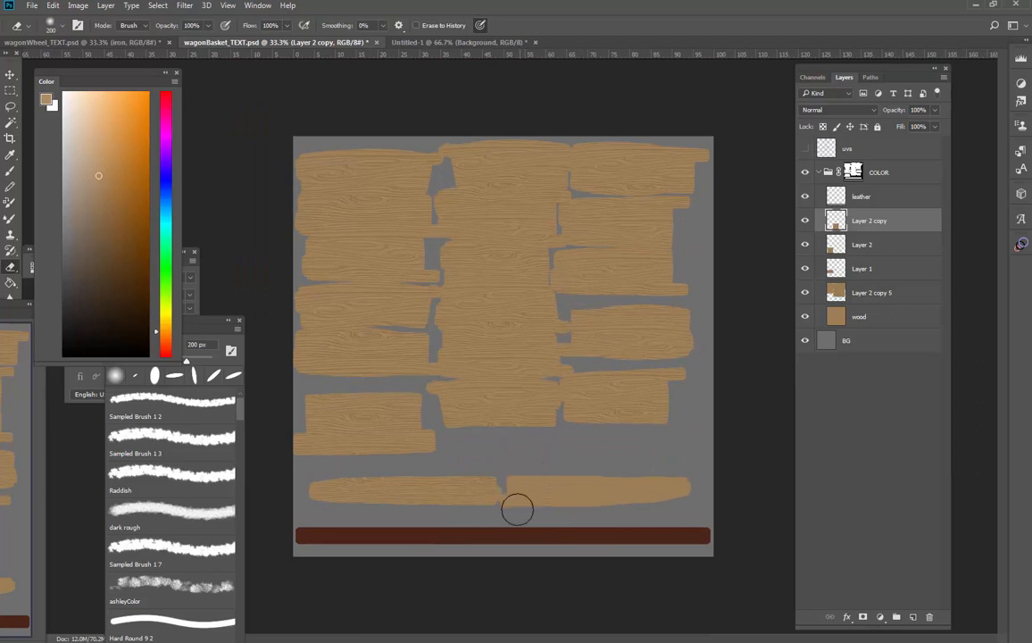
left_click(874, 248, "ctrl")
key("ctrl+e")
key("ctrl+j")
key("ctrl+t")
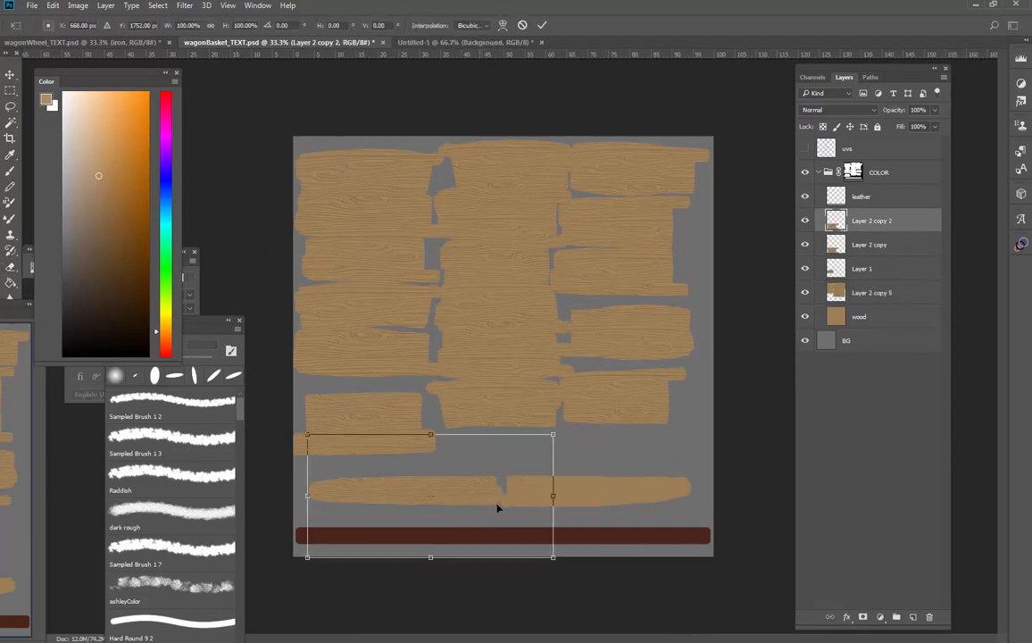
mouse_move(497, 504)
left_mouse_down()
mouse_move(674, 512)
mouse_move(666, 522)
mouse_move(664, 483)
left_mouse_up()
key("Return")
Merge the grain layers from Layer 2 copy 2 down through Layer 2 copy 5 into one layer
key("e")
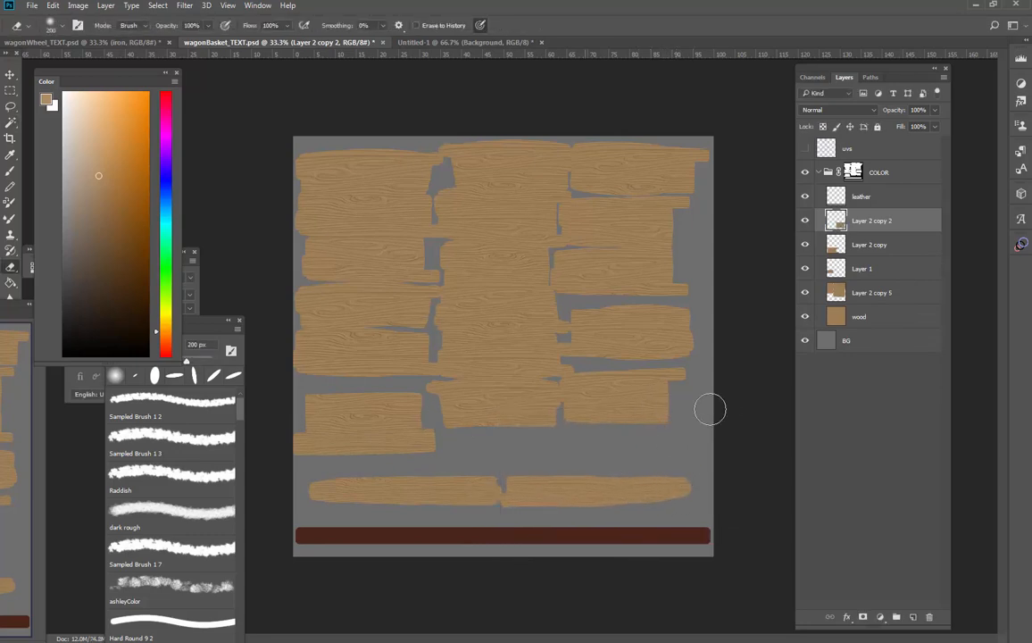
key("alt+bracketleft")
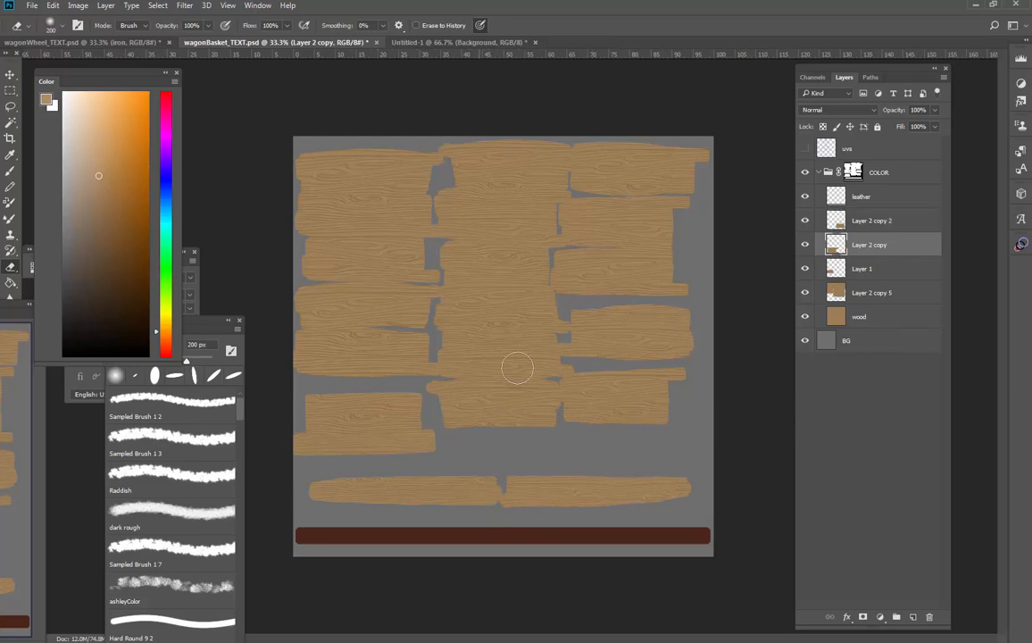
left_click(873, 293)
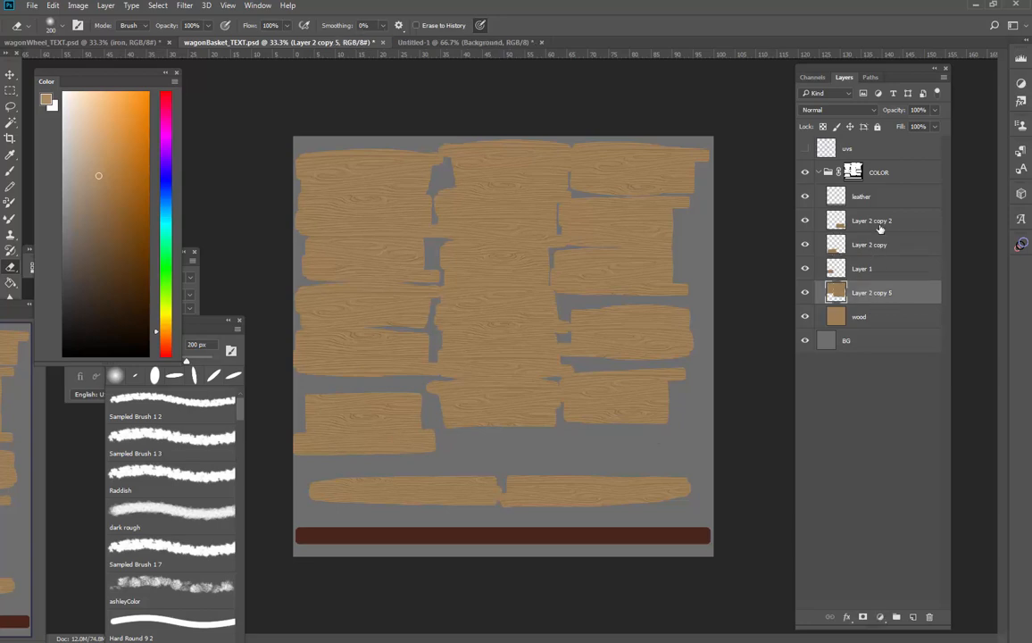
left_click(878, 224, "shift")
key("ctrl+e")
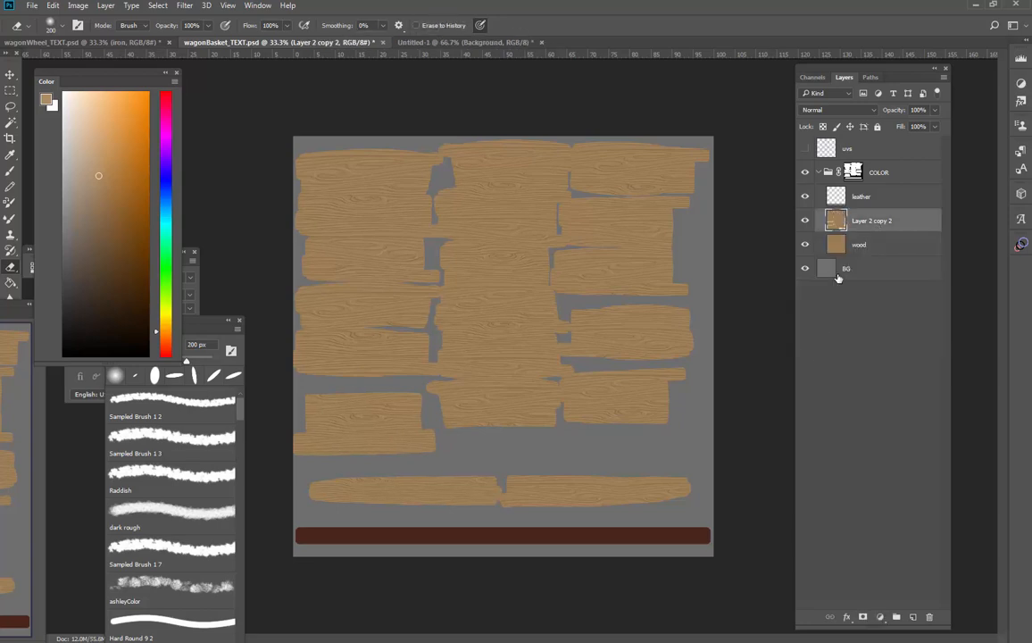
left_click(859, 250)
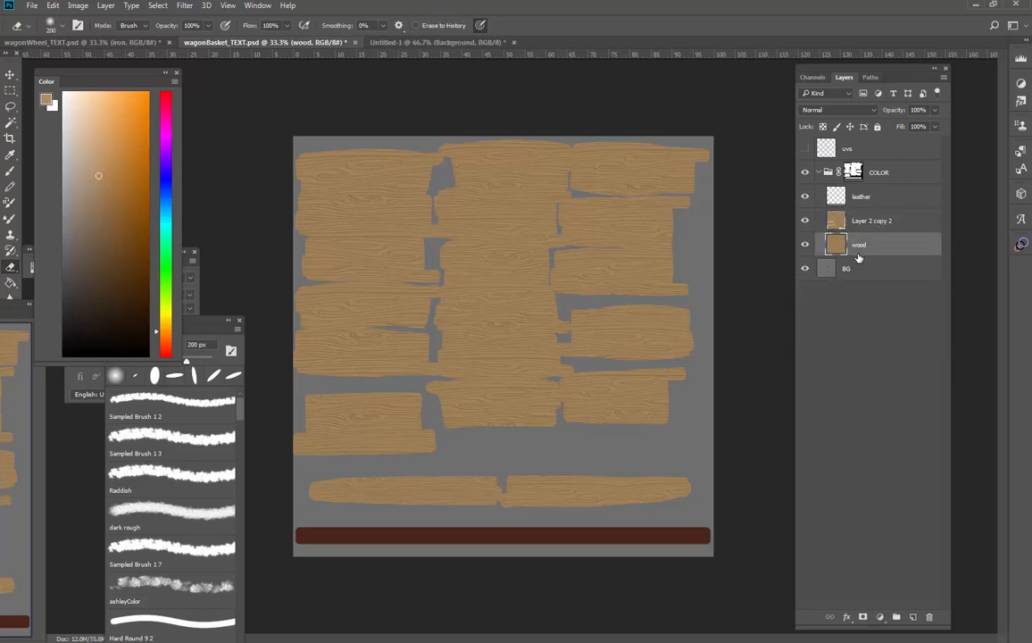
left_click(929, 617)
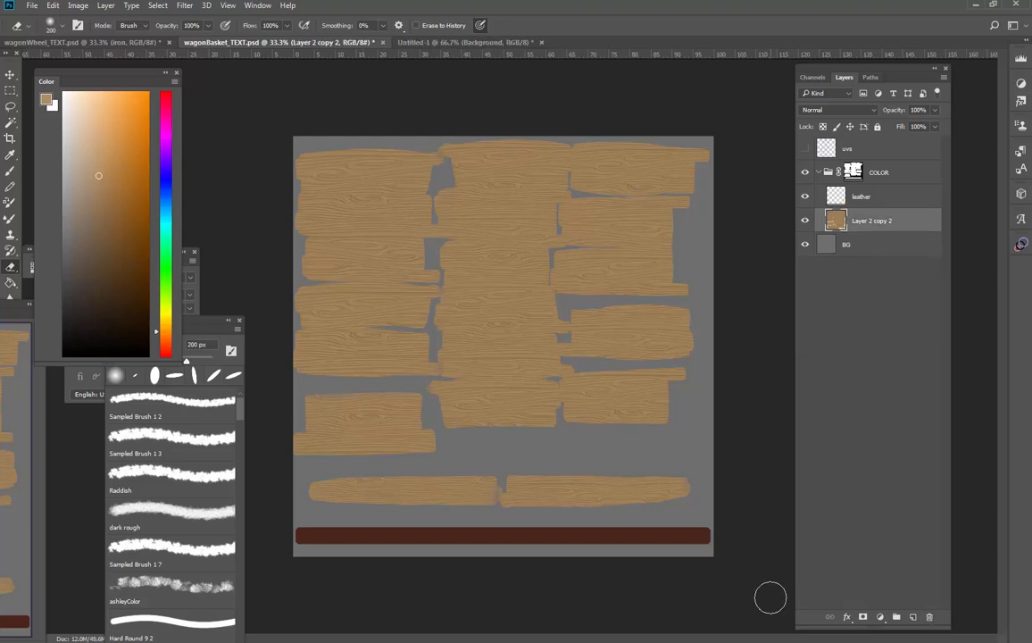
left_click(806, 149)
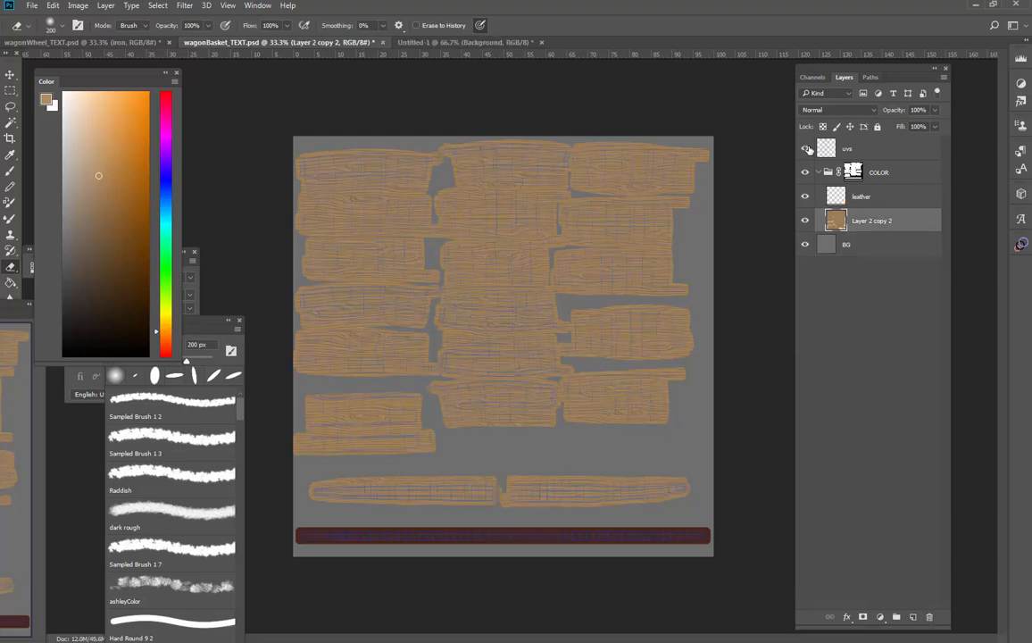
left_click(806, 149)
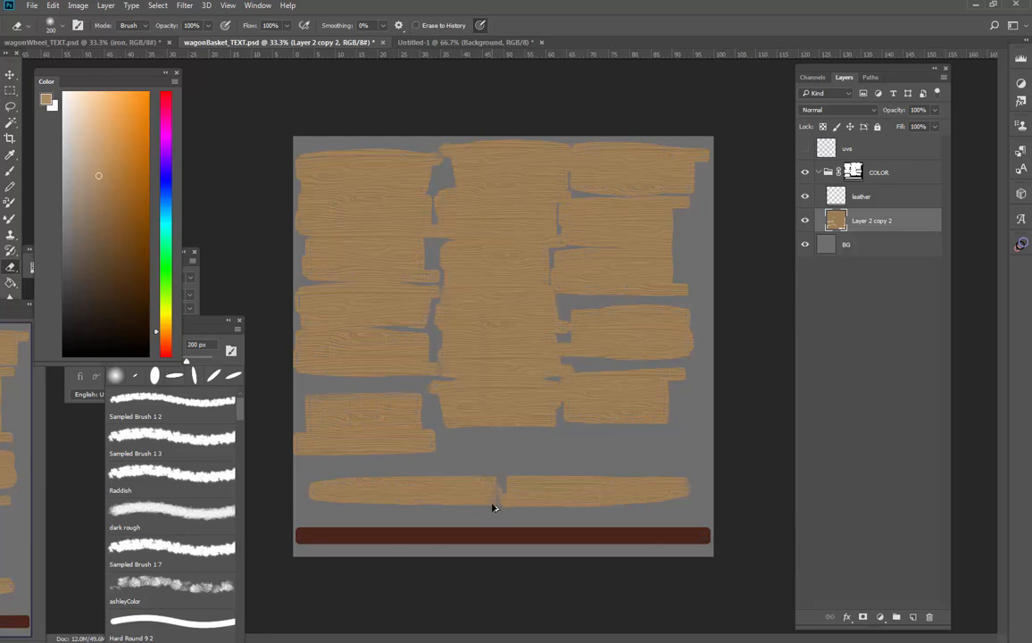
key("ctrl+z")
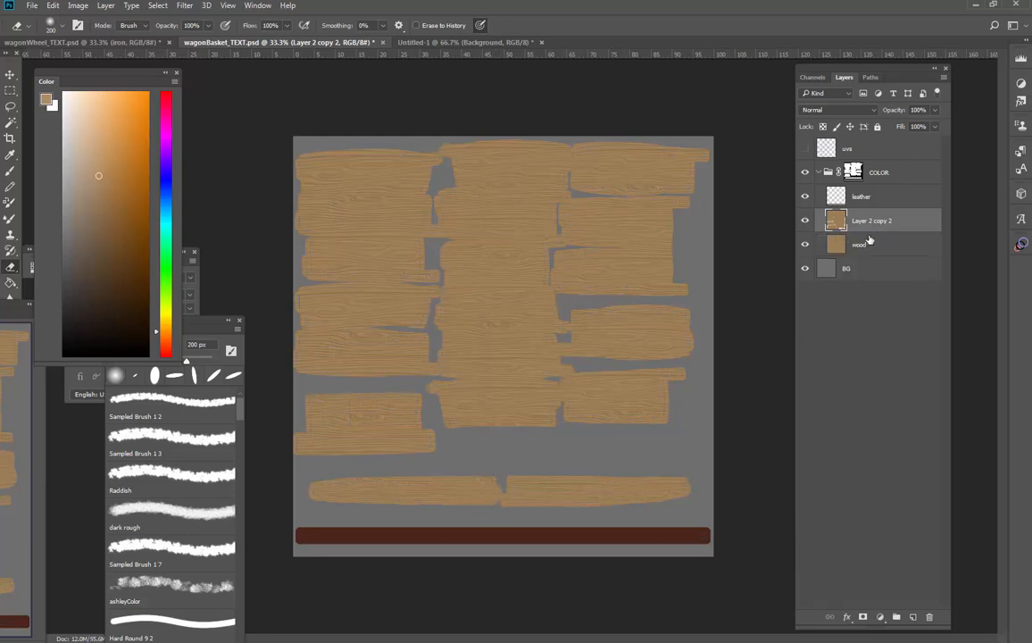
Merge the combined grain layer with the wood layer and toggle the merged layer's visibility to check it
left_click(869, 241, "shift")
key("ctrl+e")
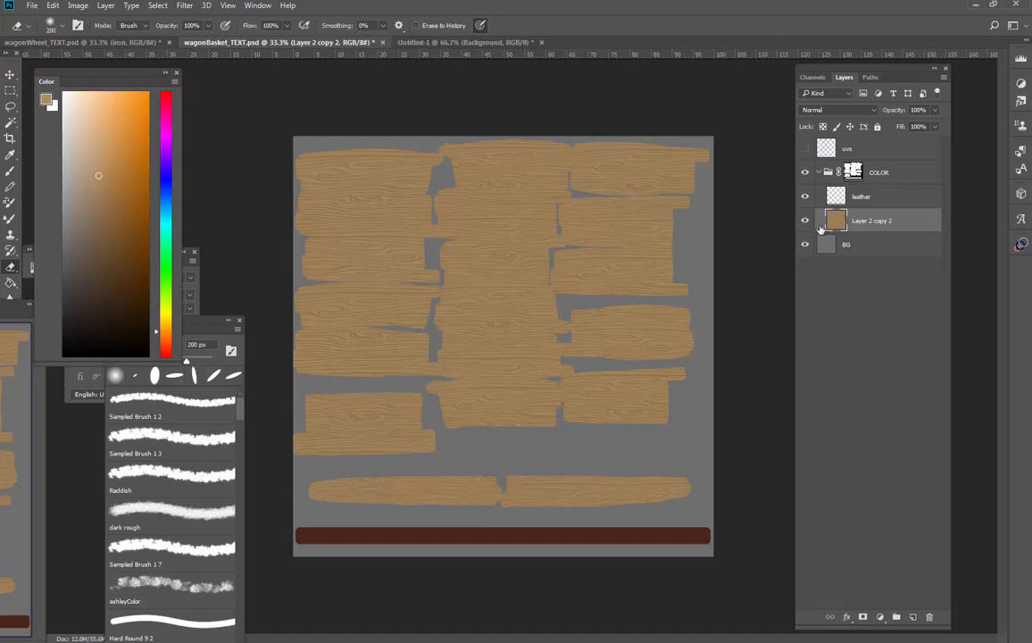
left_click(805, 221, "alt")
left_click(805, 221, "alt")
Choose the Sampled Brush 1 5 grunge brush at 100 px and sample the dark red-brown of the leather strip
left_click_drag(656, 509, 778, 348)
left_click_drag(695, 359, 738, 377)
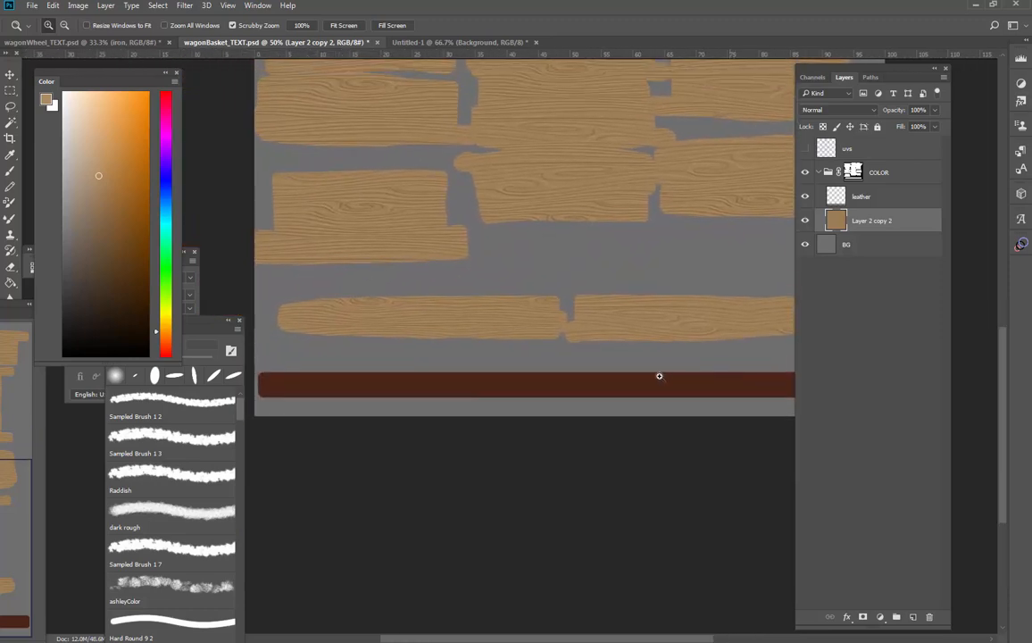
key("b")
right_click(647, 381)
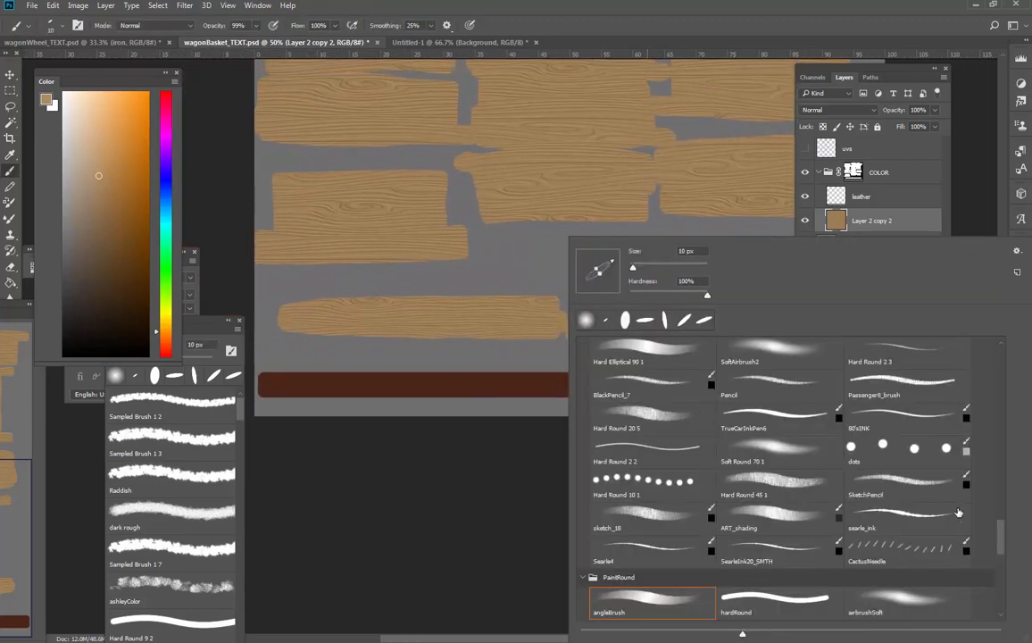
scroll(995, 549, "down", 7)
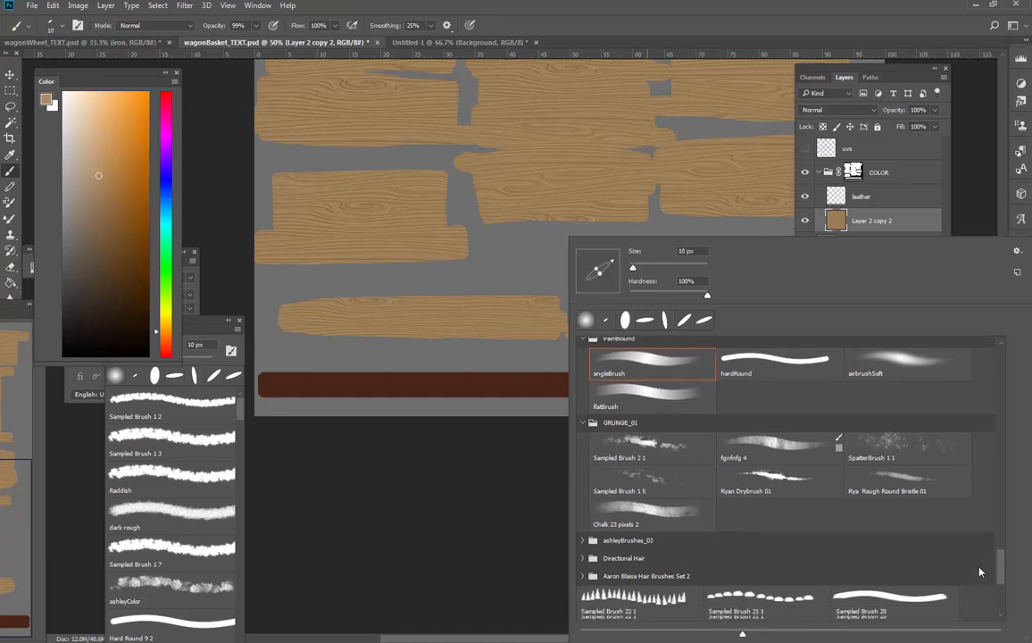
left_click(658, 477)
left_click(536, 392)
left_click(548, 387, "alt")
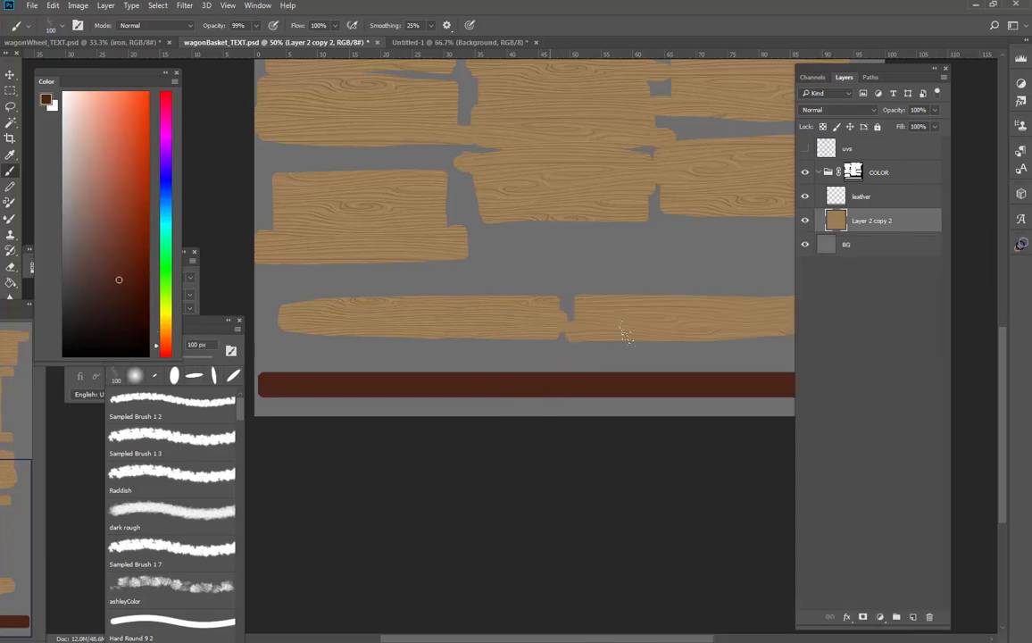
Lock the leather layer's transparent pixels and paint slightly lighter reddish-brown mottling along the whole leather strip
left_click(867, 198)
left_click(823, 127)
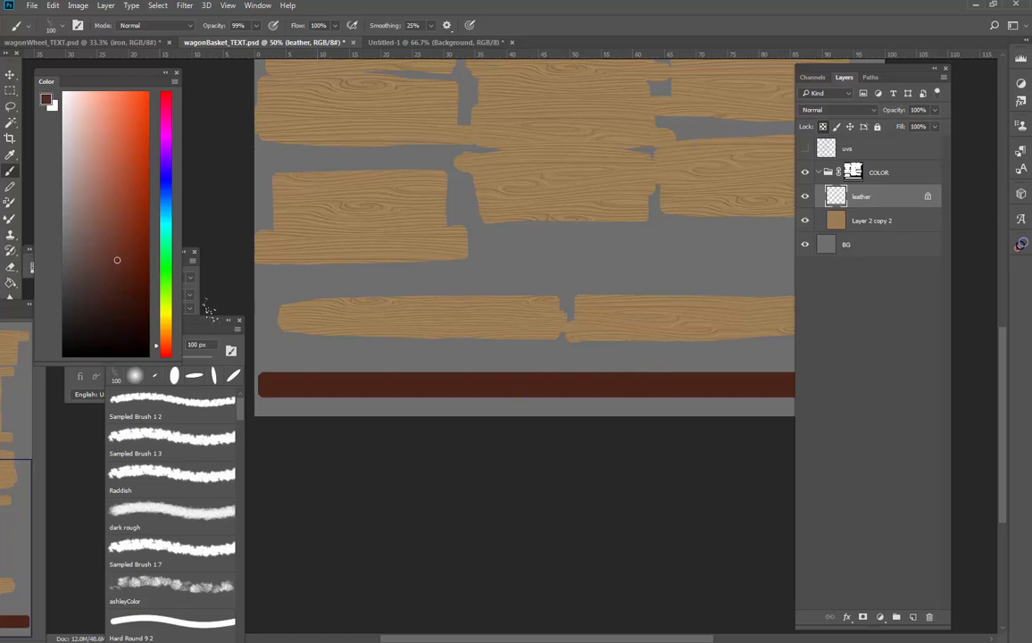
left_click_drag(313, 382, 357, 394)
left_click_drag(582, 413, 502, 412)
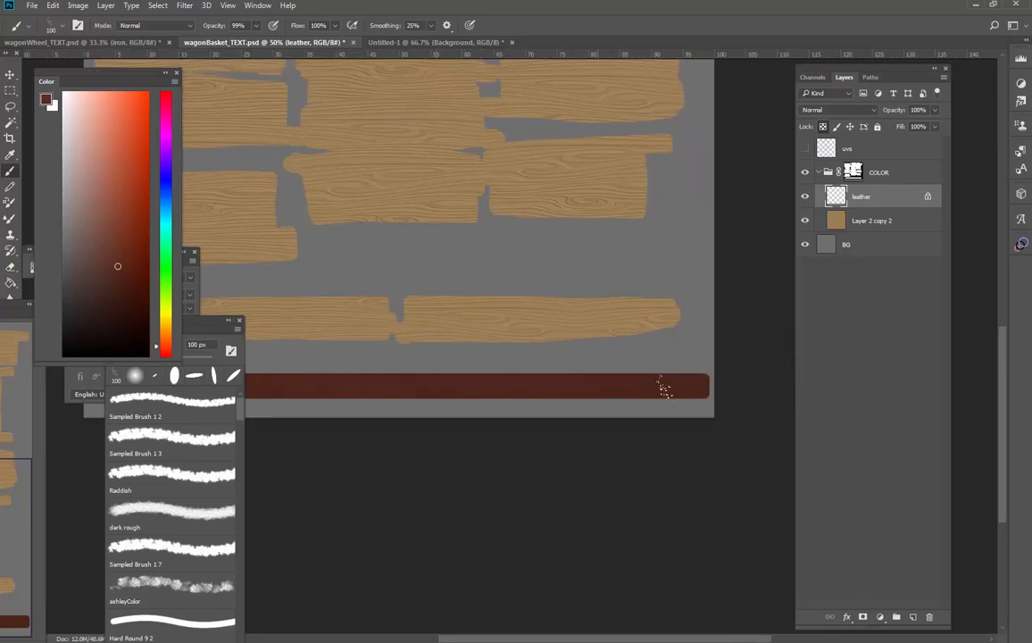
left_click_drag(630, 399, 687, 388)
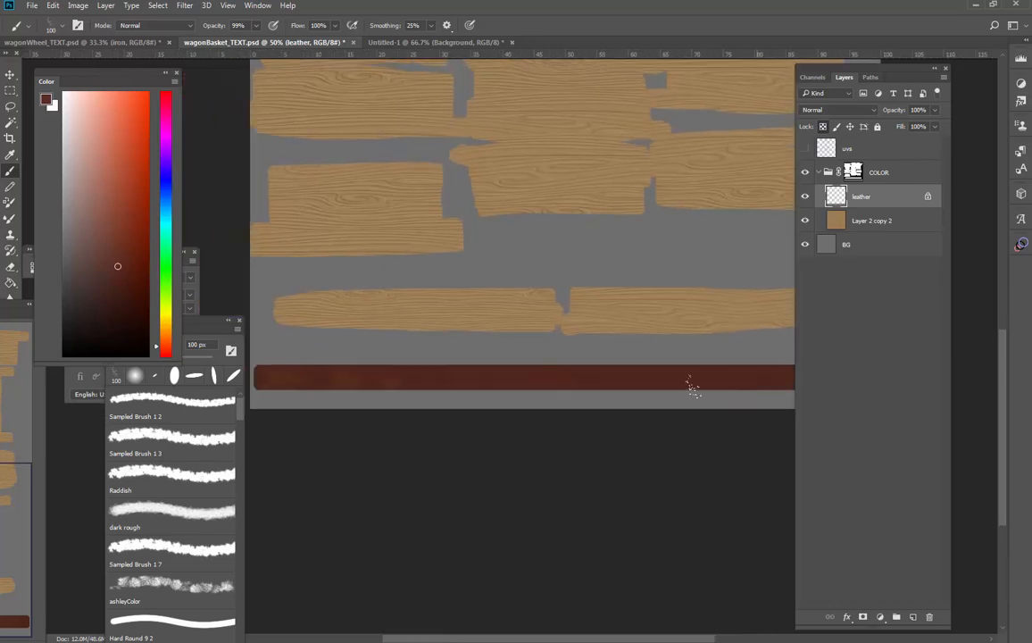
Paint darker brown blotches along the leather strip with the grunge brush reduced to 60 px
left_click(121, 289)
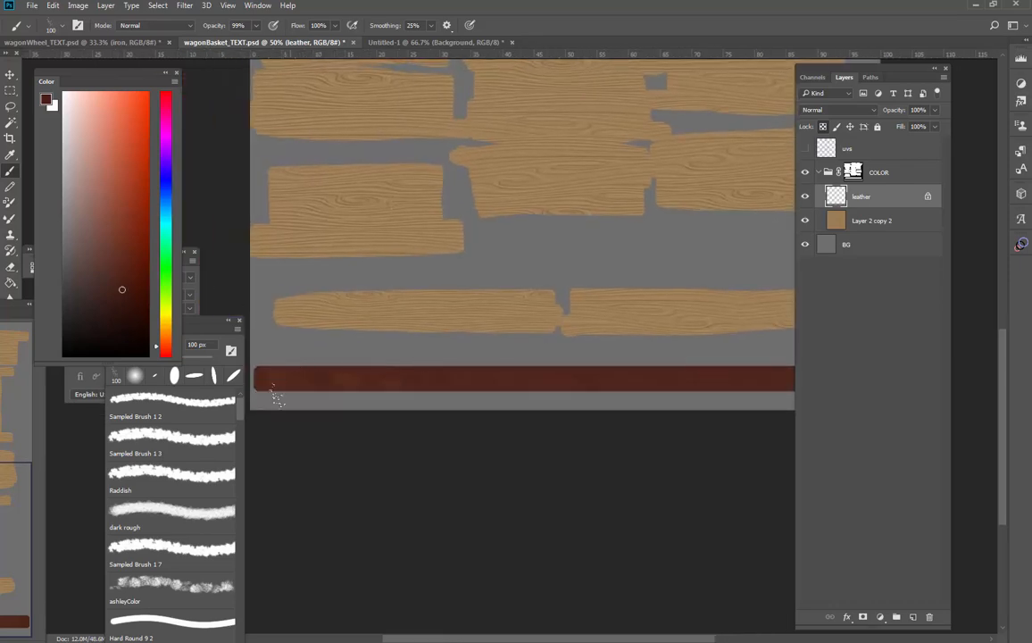
key("bracketleft")
key("bracketleft")
key("bracketleft")
key("bracketleft")
key("bracketleft")
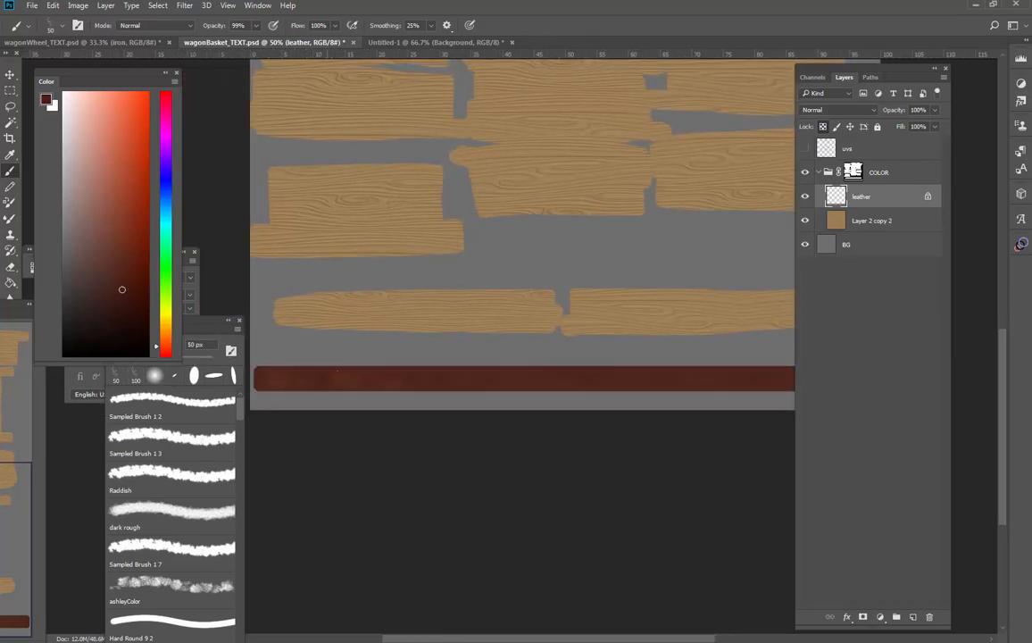
key("bracketright")
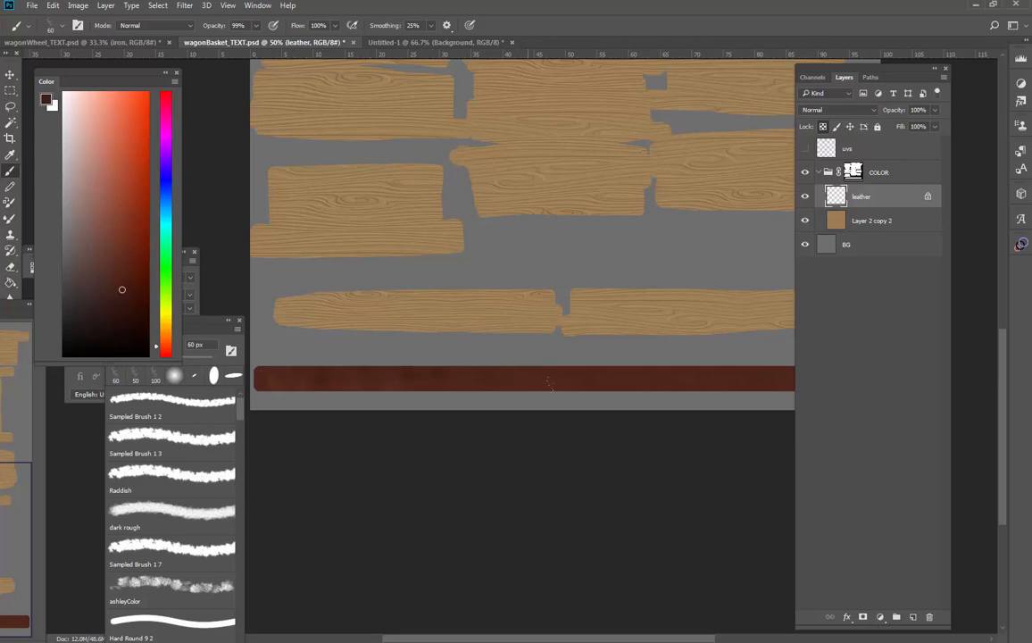
left_click_drag(533, 410, 359, 398)
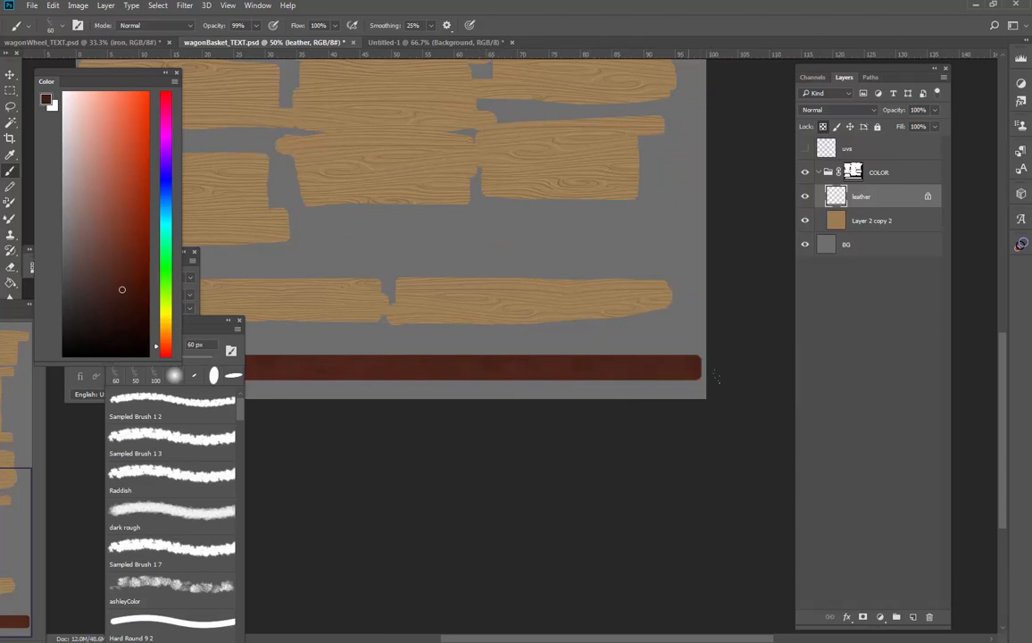
scroll(741, 367, "up", 2)
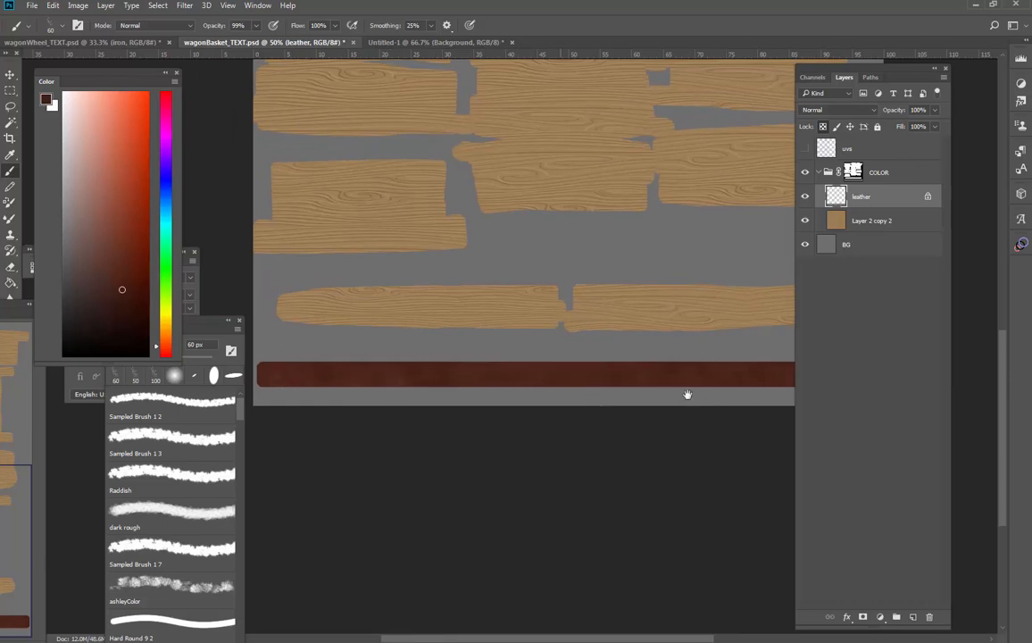
left_click_drag(688, 394, 609, 410)
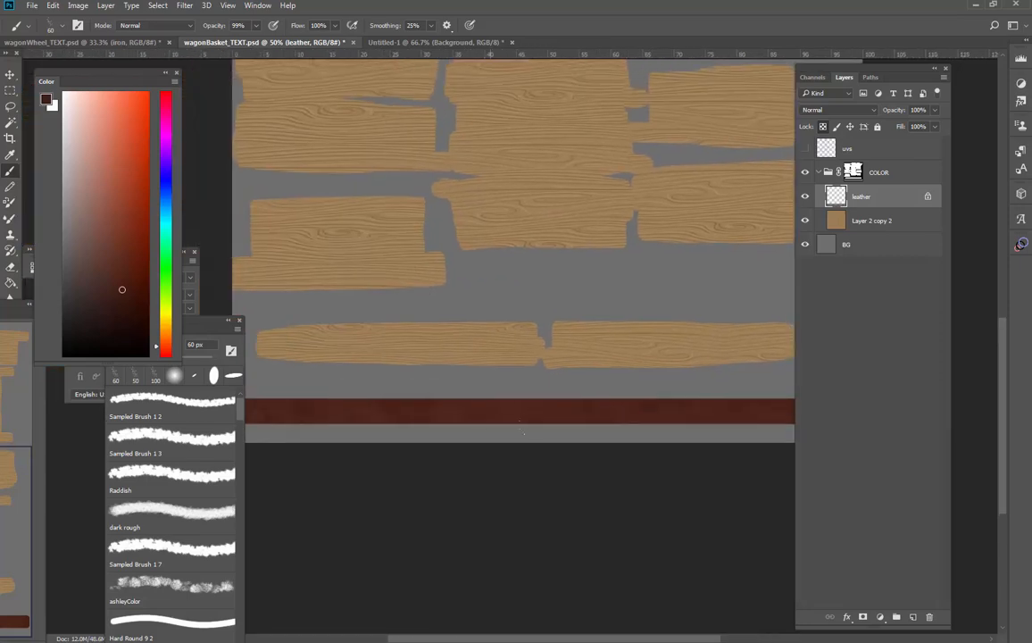
left_click_drag(568, 424, 729, 400)
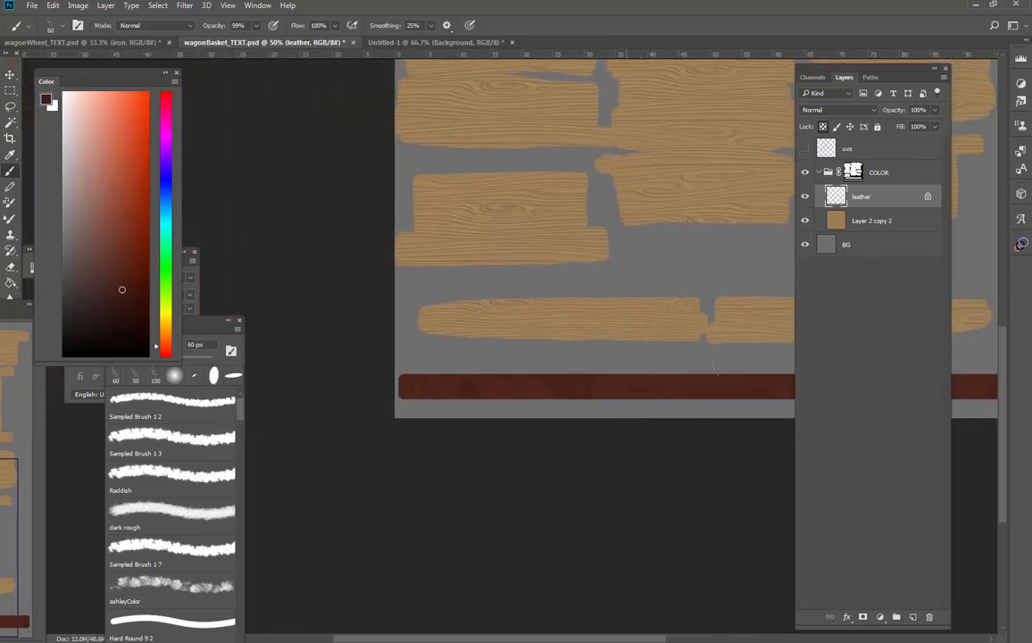
left_click_drag(556, 391, 424, 385)
Sample the leather strip's colour, pick a lighter reddish brown and paint lighter patches along the strip
left_click(496, 381, "alt")
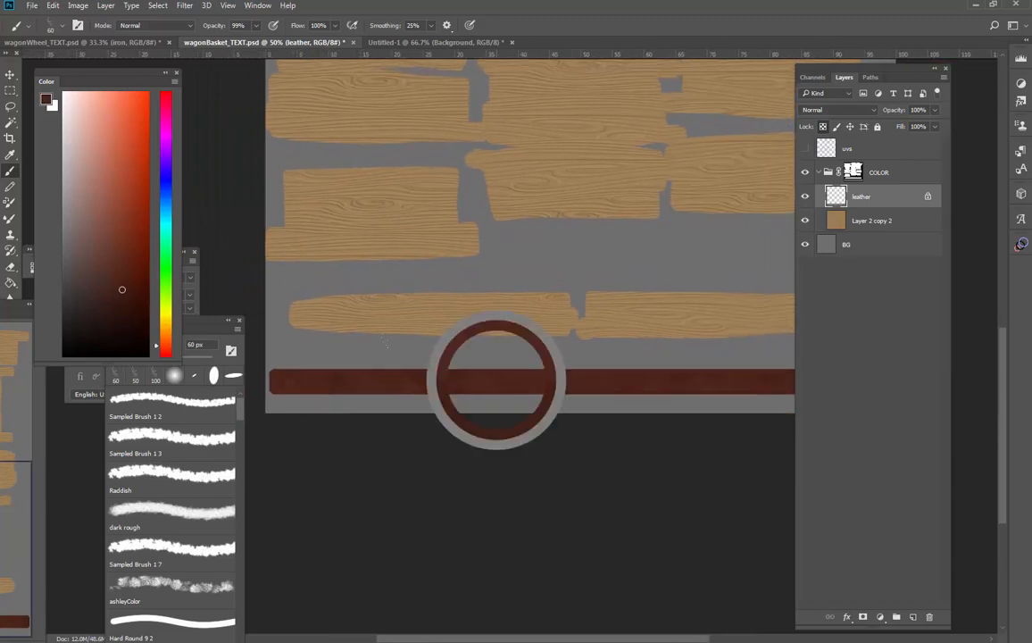
left_click(110, 249)
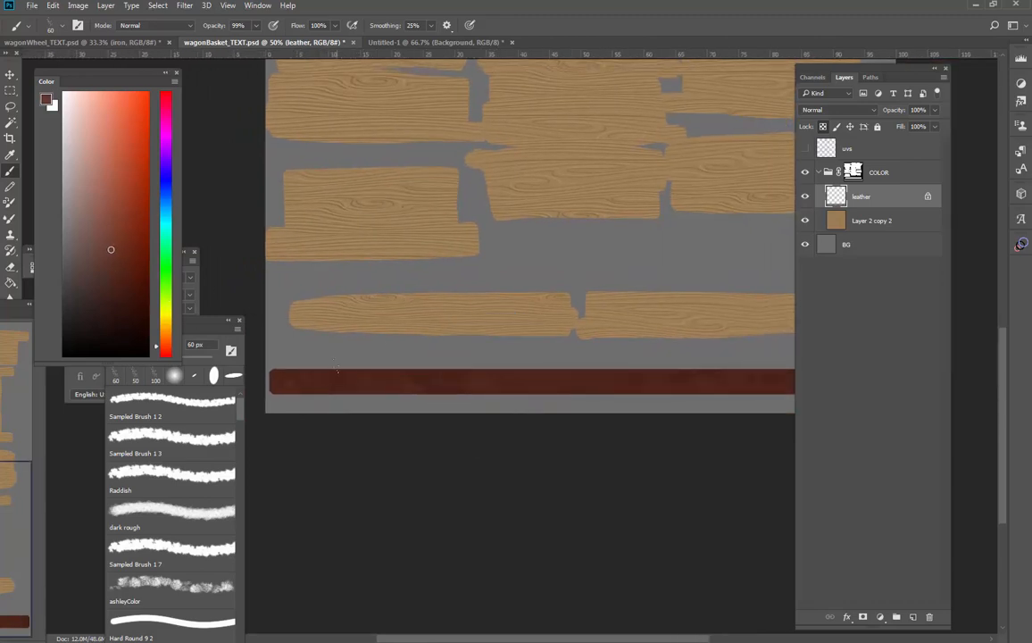
left_click(302, 376, "alt")
left_click_drag(739, 391, 496, 382)
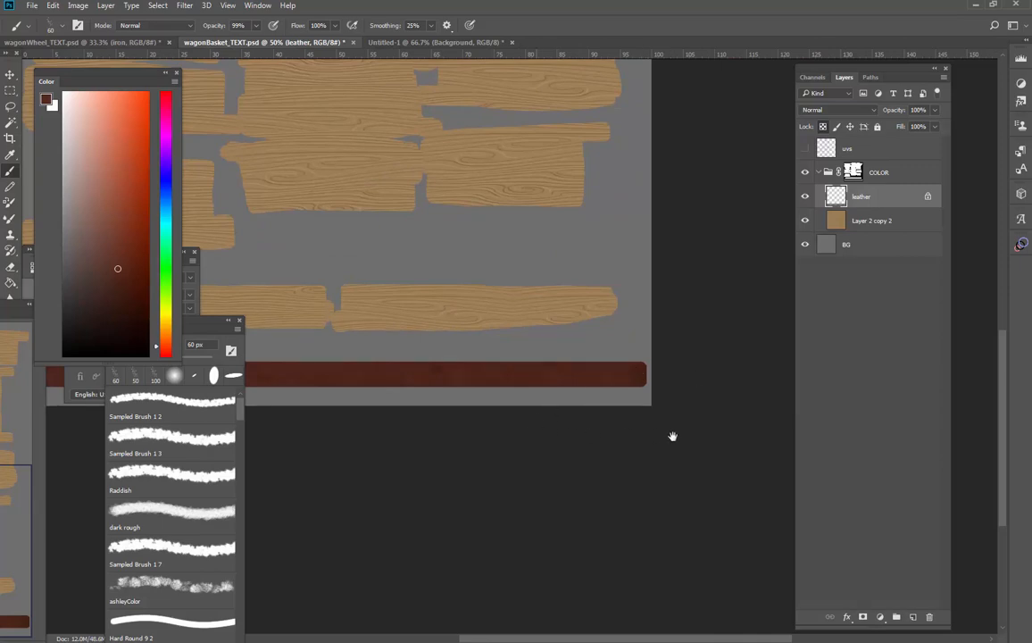
left_click_drag(444, 426, 579, 461)
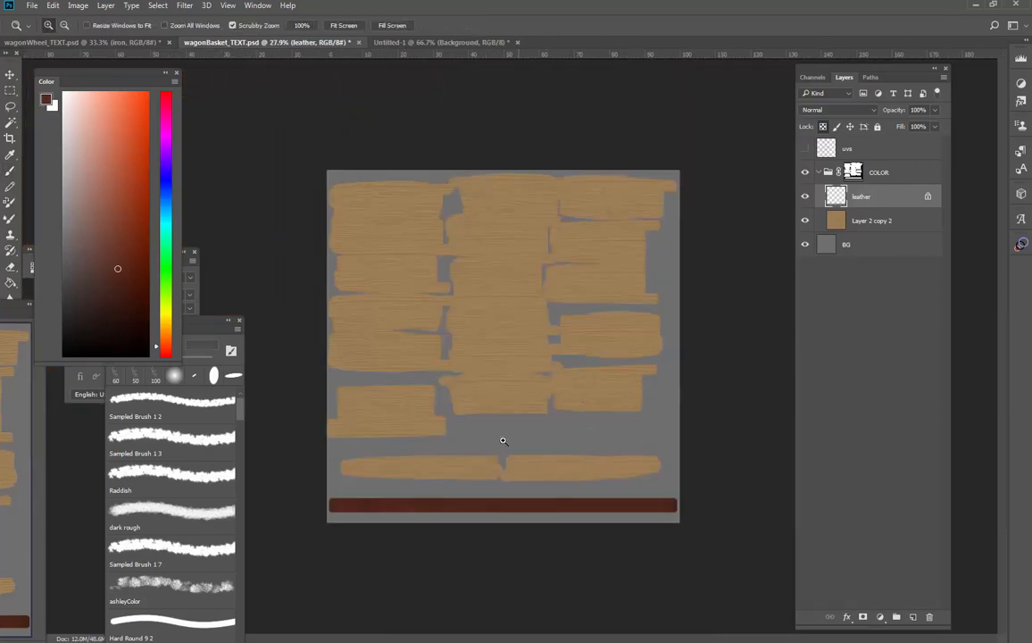
Save the texture as a JPEG in the TEXTURES folder, replacing wagonBasket_COLOR.jpg
key("ctrl+shift+s")
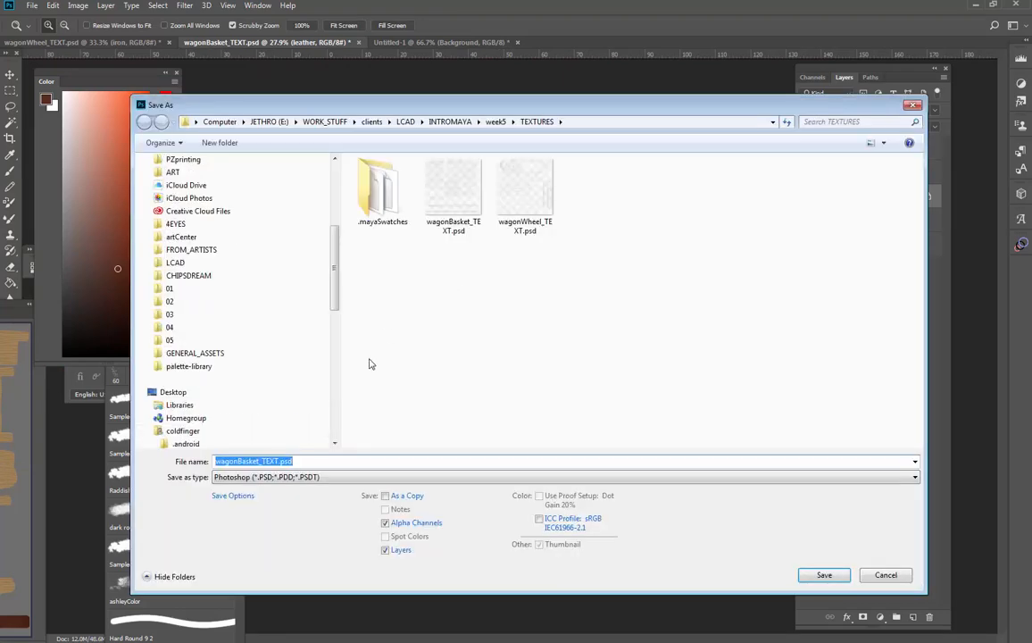
left_click(321, 479)
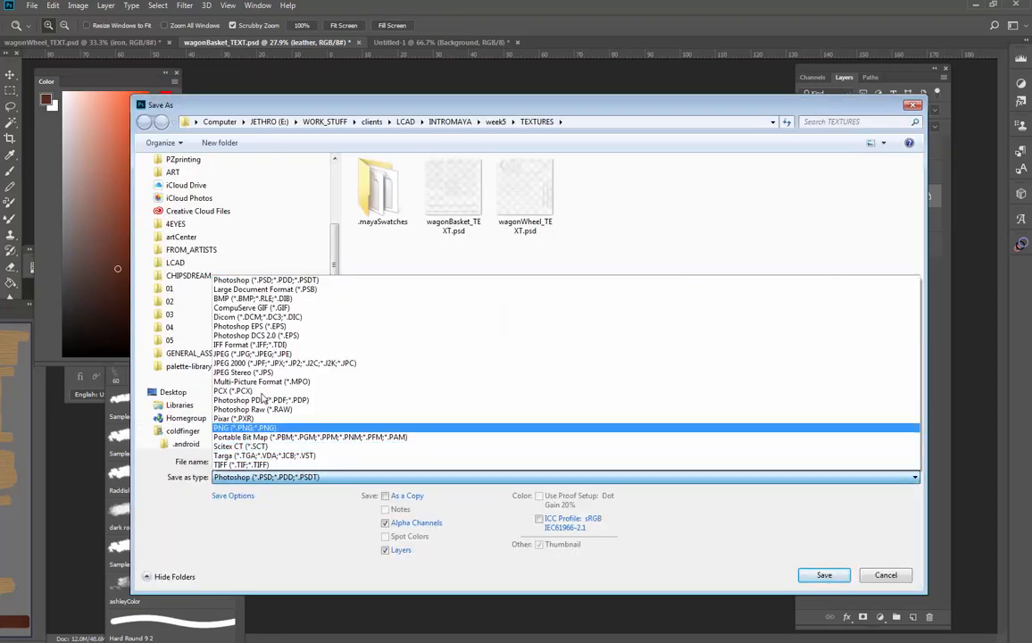
left_click(254, 353)
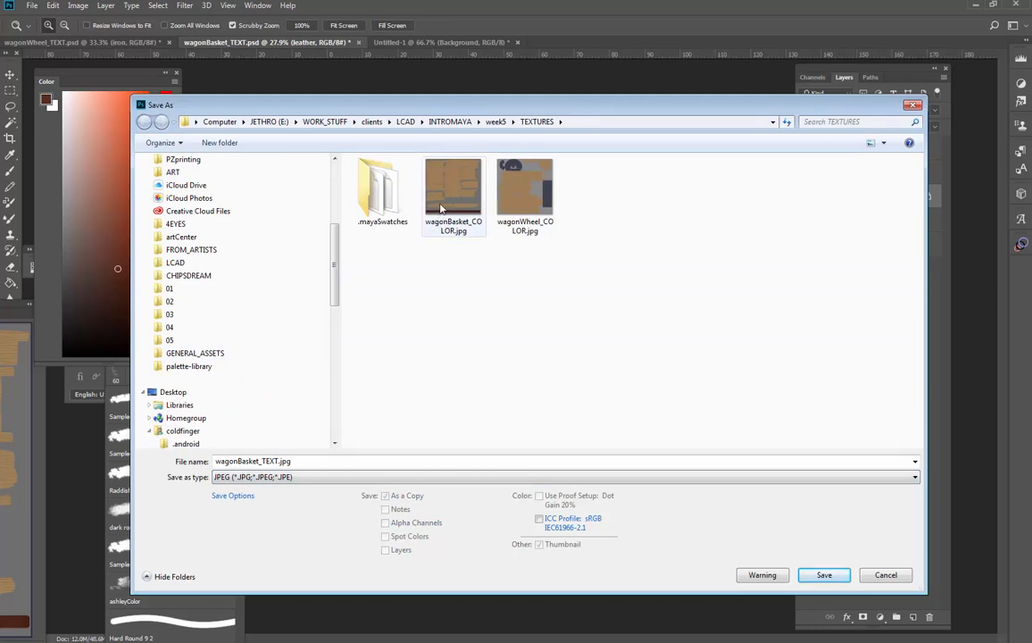
left_click(453, 192)
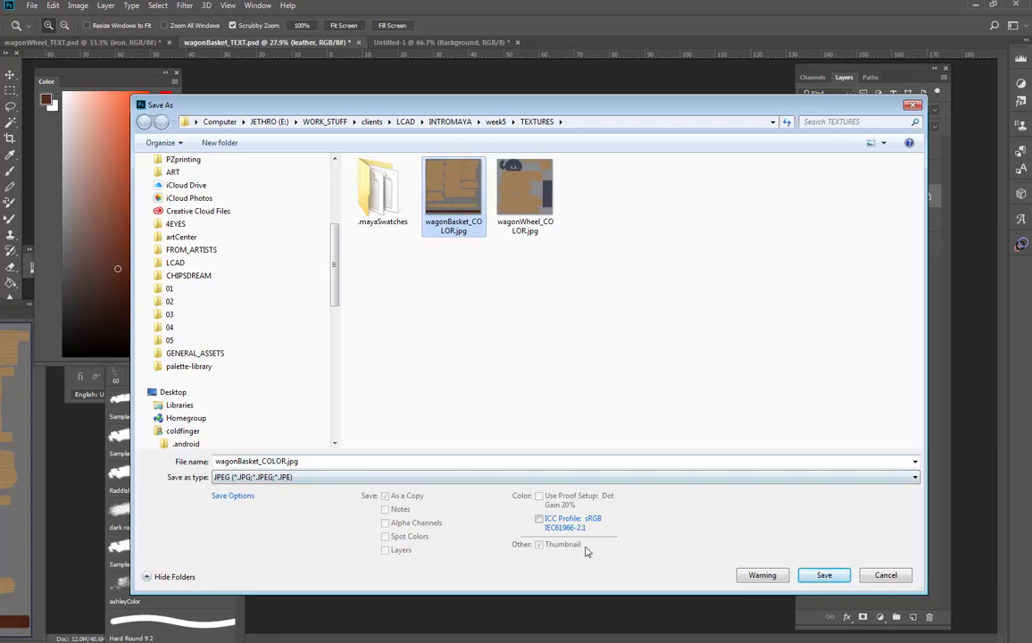
left_click(823, 574)
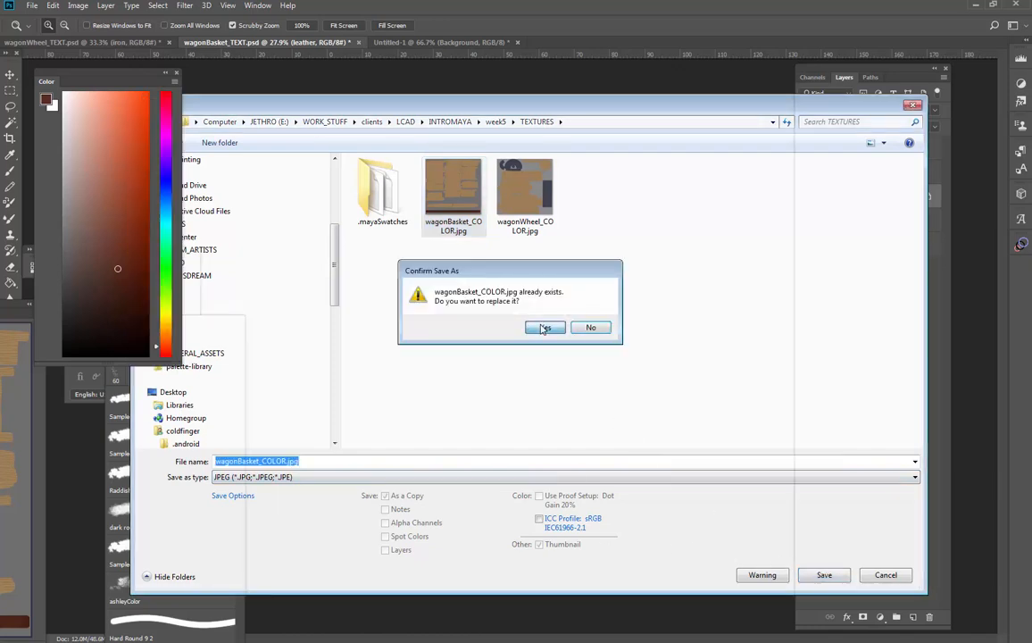
left_click(542, 328)
left_click(555, 198)
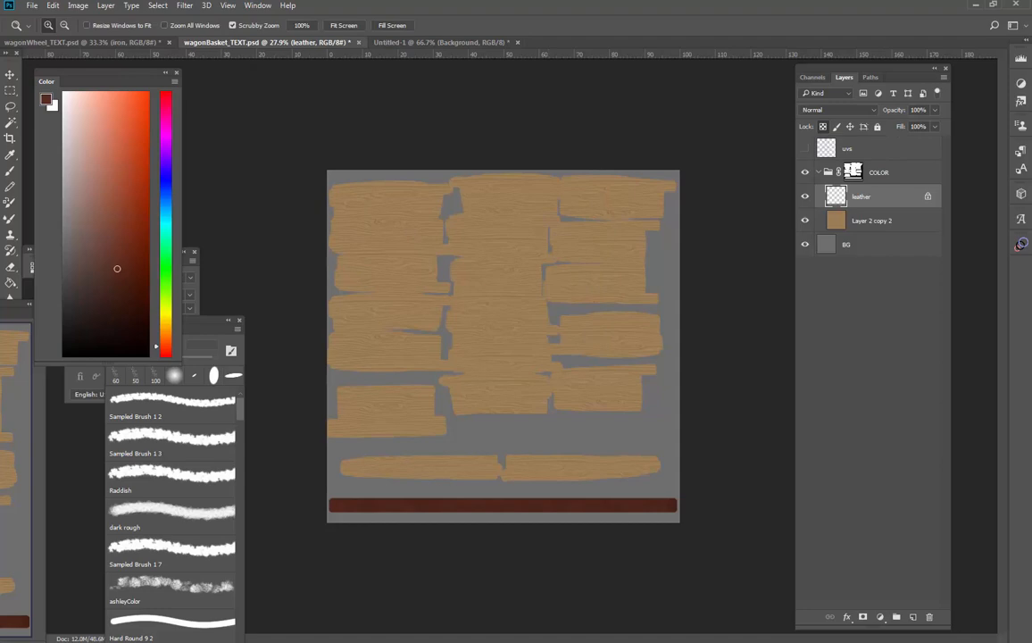
Switch to Maya and reload the wagonWheel_COLOR.jpg image in the file15 texture node
key("alt+Tab")
left_click_drag(400, 437, 307, 437)
left_click_drag(425, 450, 468, 412)
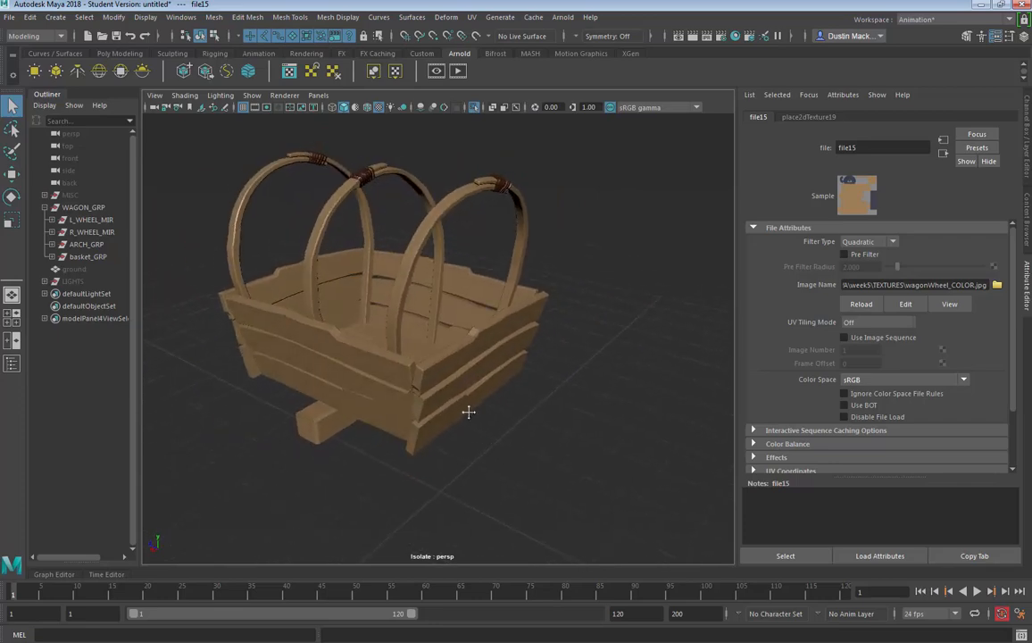
left_click(864, 285)
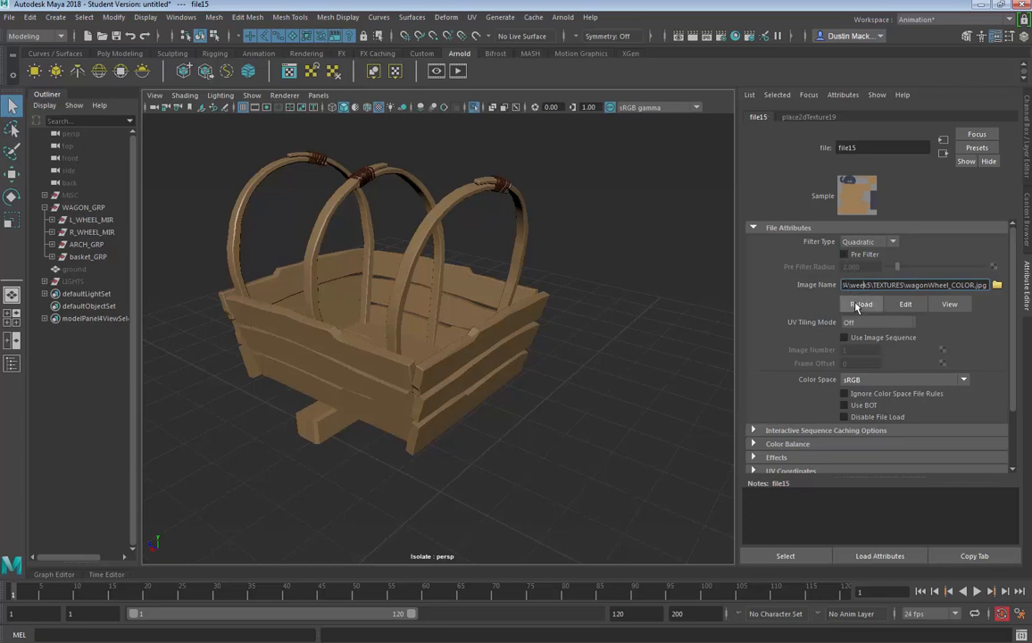
Reload wagonBasket_COLOR.jpg in the colour file node of the wagonBasket_blinn material assigned to the upper basket plank
left_click(504, 180)
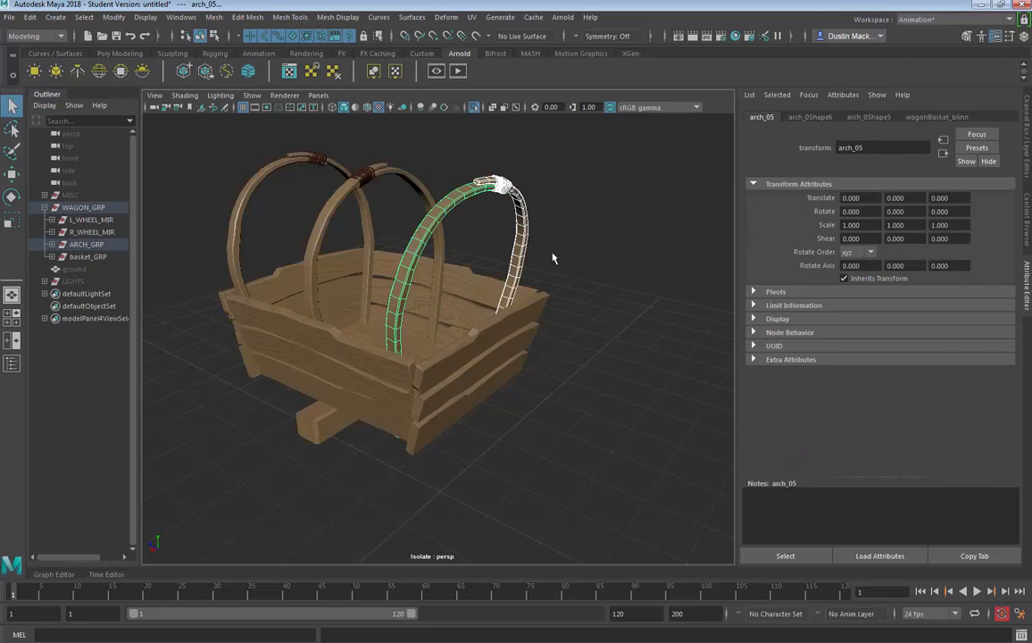
left_click(589, 236)
left_click_drag(589, 237, 546, 339, "alt")
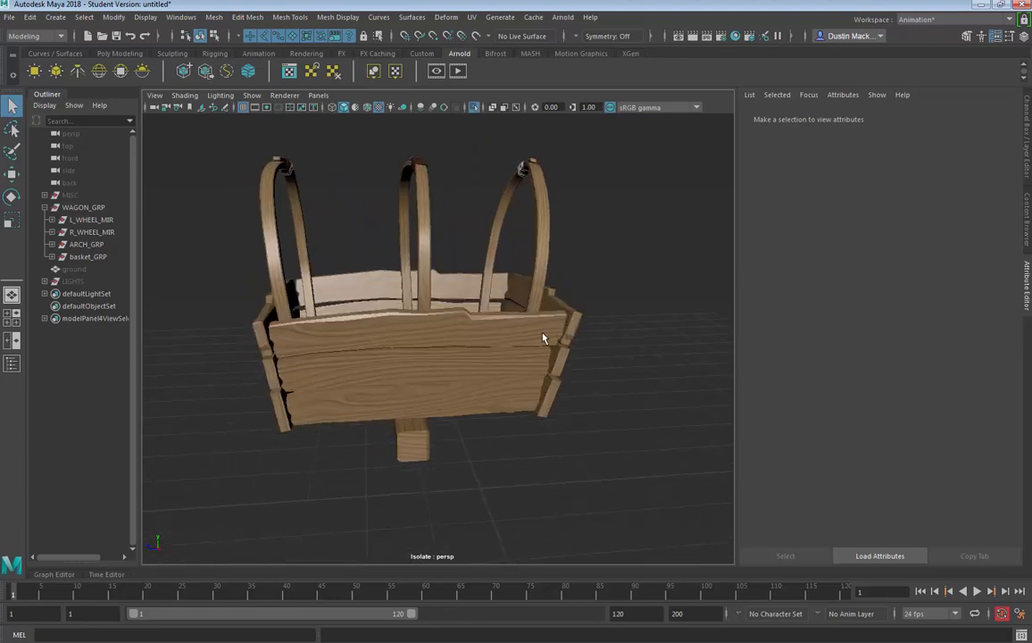
left_click(546, 339)
left_click(946, 119)
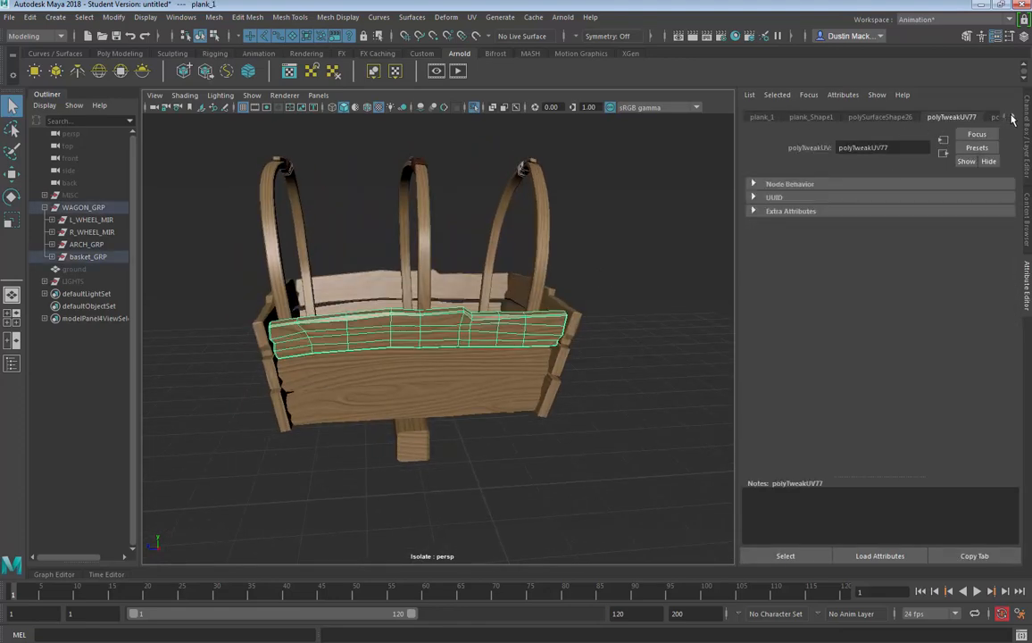
left_click(1012, 117)
left_click(1012, 117)
left_click(1013, 117)
left_click(1012, 117)
left_click(1012, 117)
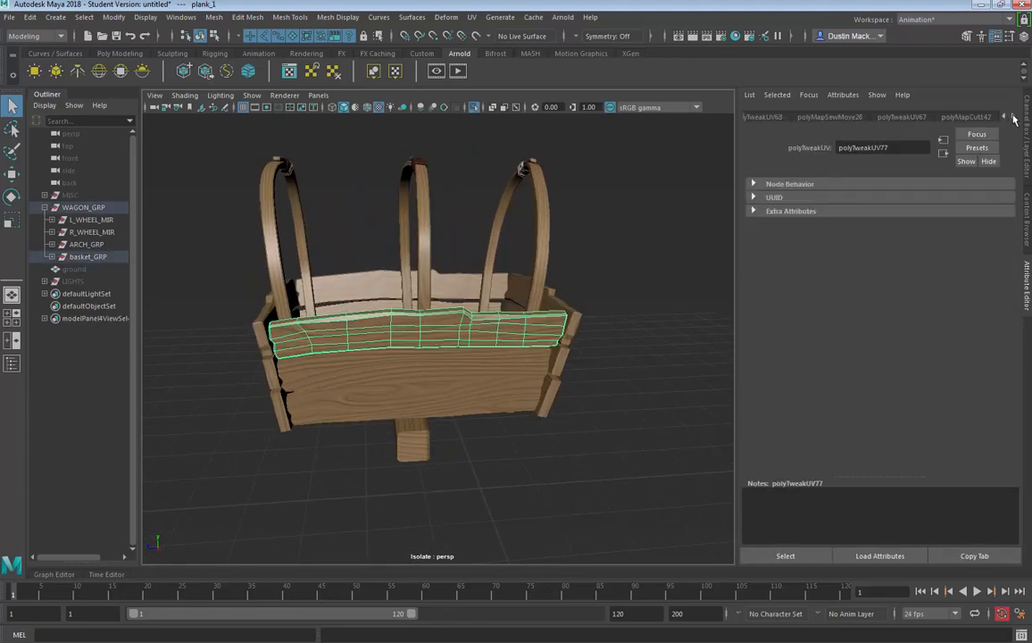
left_click(1012, 117)
left_click(1012, 117)
left_click(1012, 117)
left_click(1012, 117)
left_click(1012, 117)
left_click(962, 117)
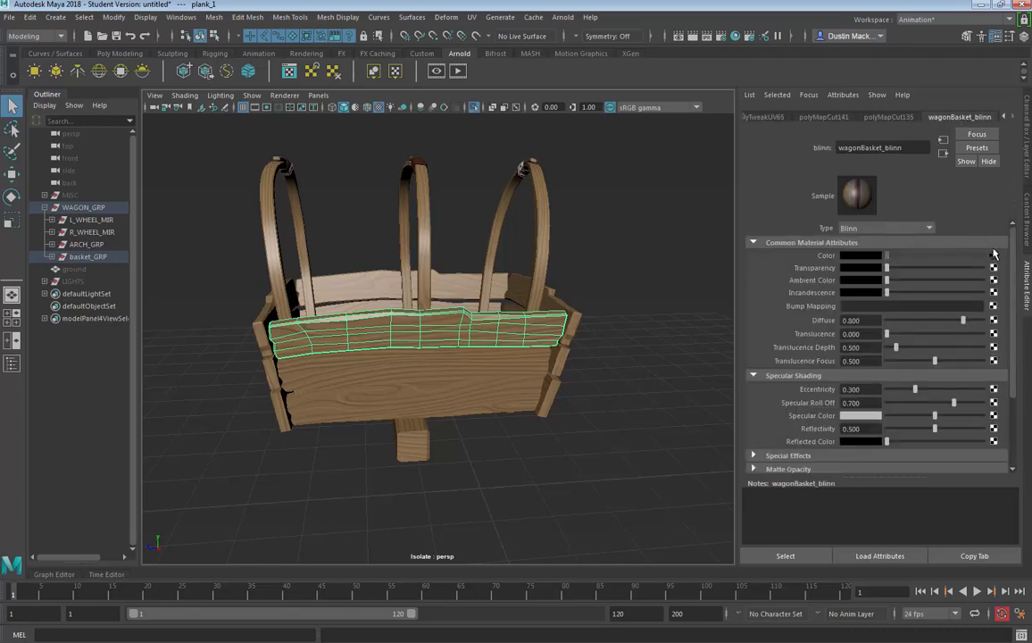
left_click(994, 255)
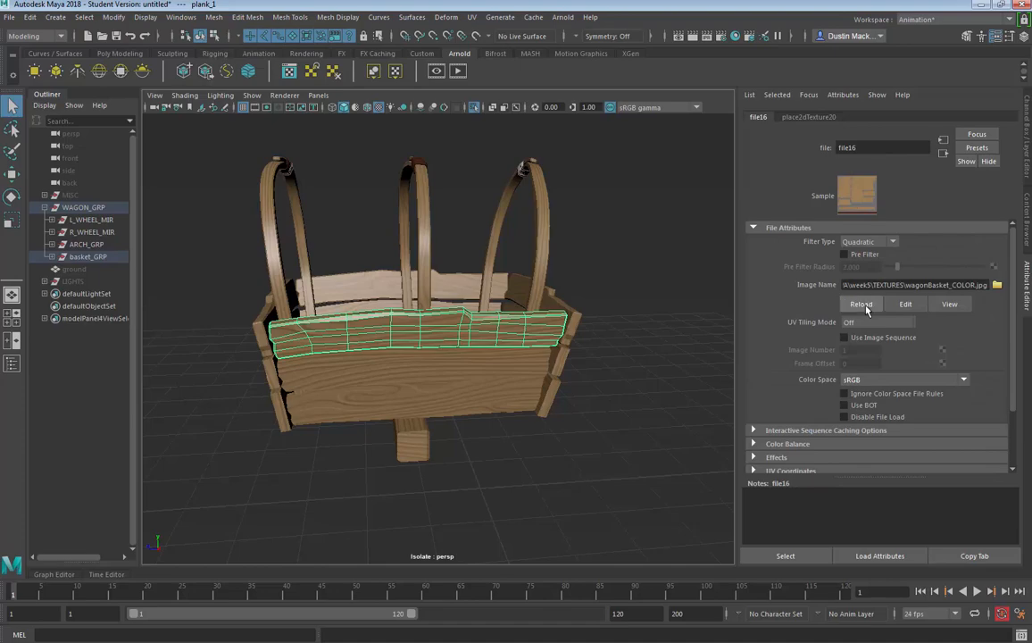
left_click(591, 261)
Examine the leather texture on the ties wrapped around the wagon's arches
left_click_drag(591, 260, 526, 361)
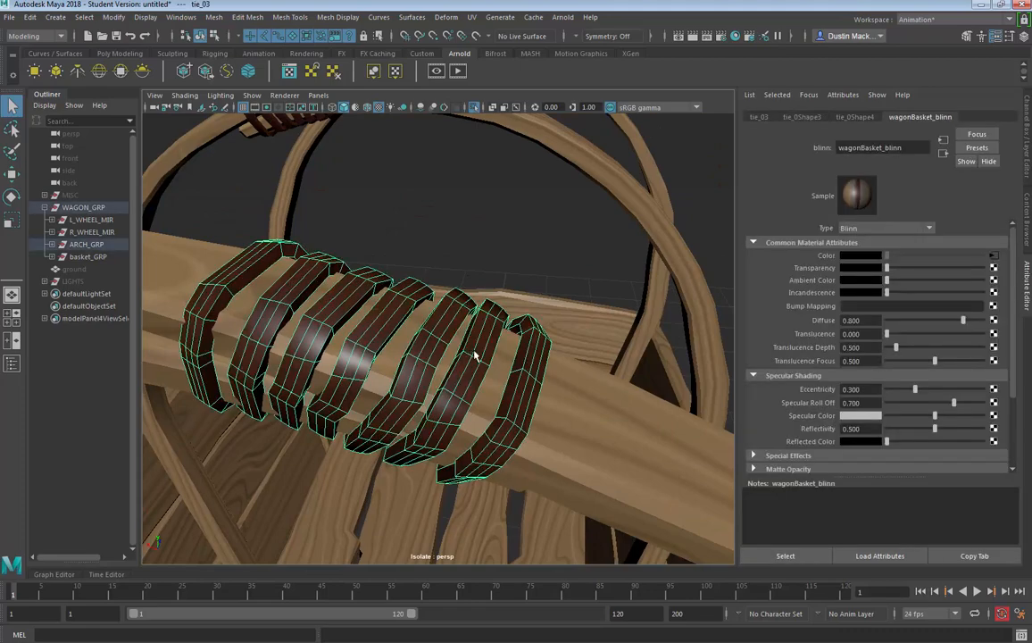
left_click_drag(472, 358, 495, 346)
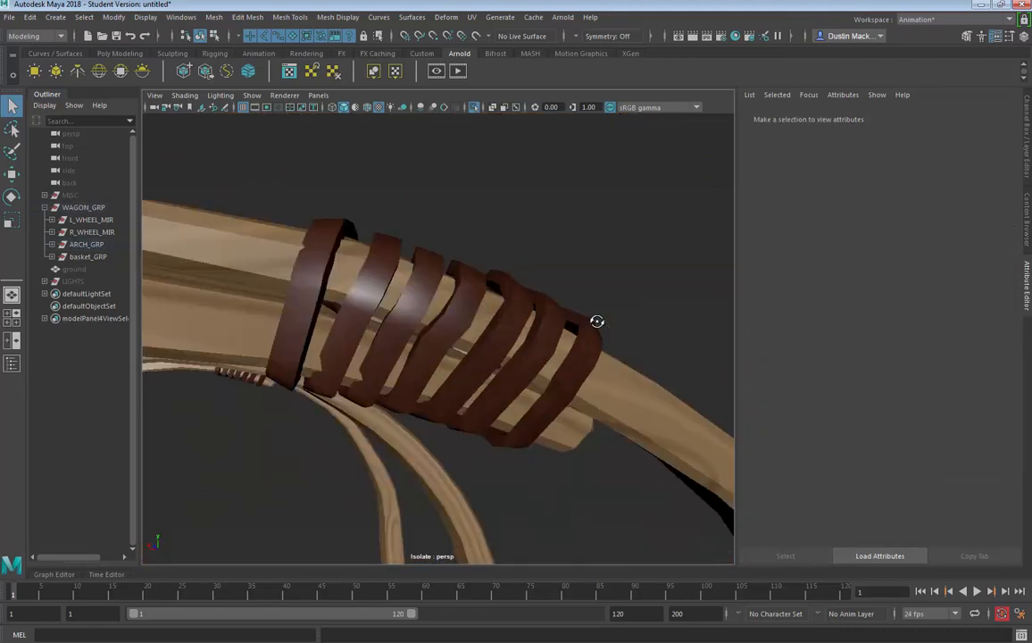
left_click_drag(597, 321, 521, 354)
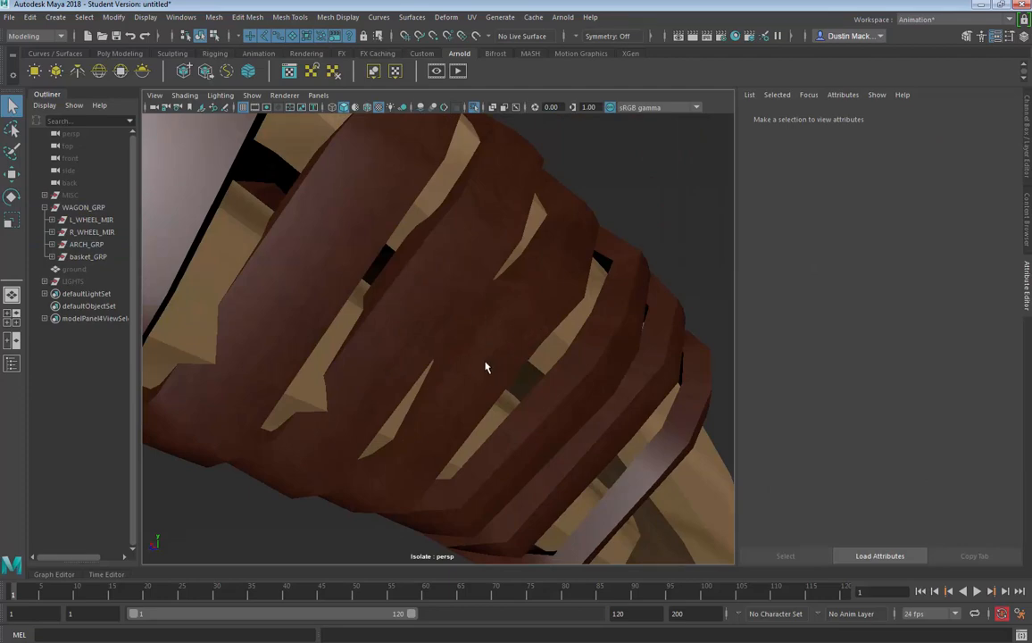
Turn off object isolation to show the complete wagon with its wheels
left_click_drag(586, 386, 478, 178)
left_click(476, 107)
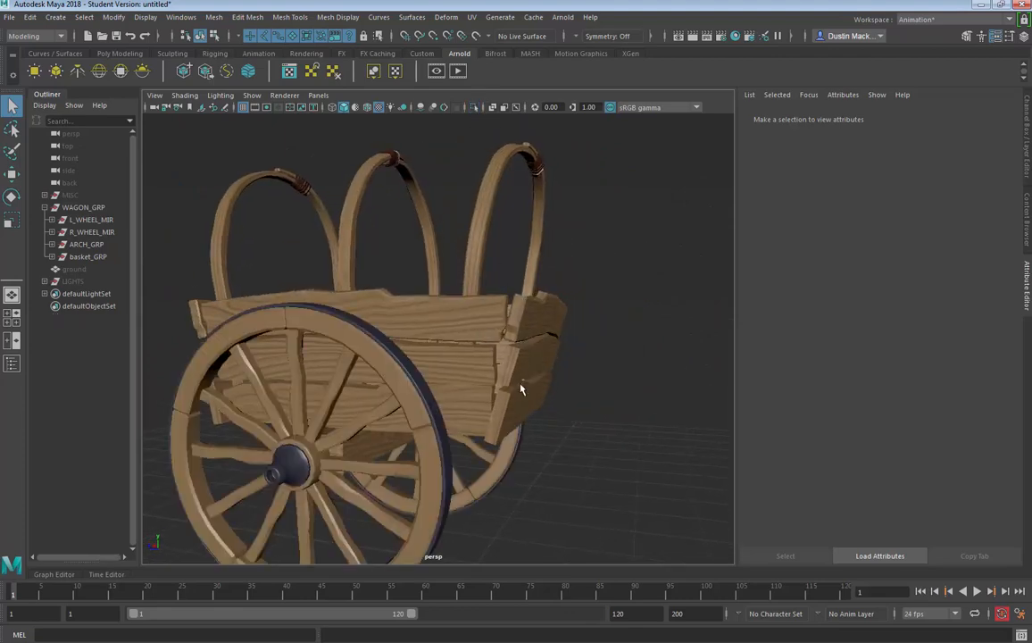
left_click_drag(473, 353, 386, 377)
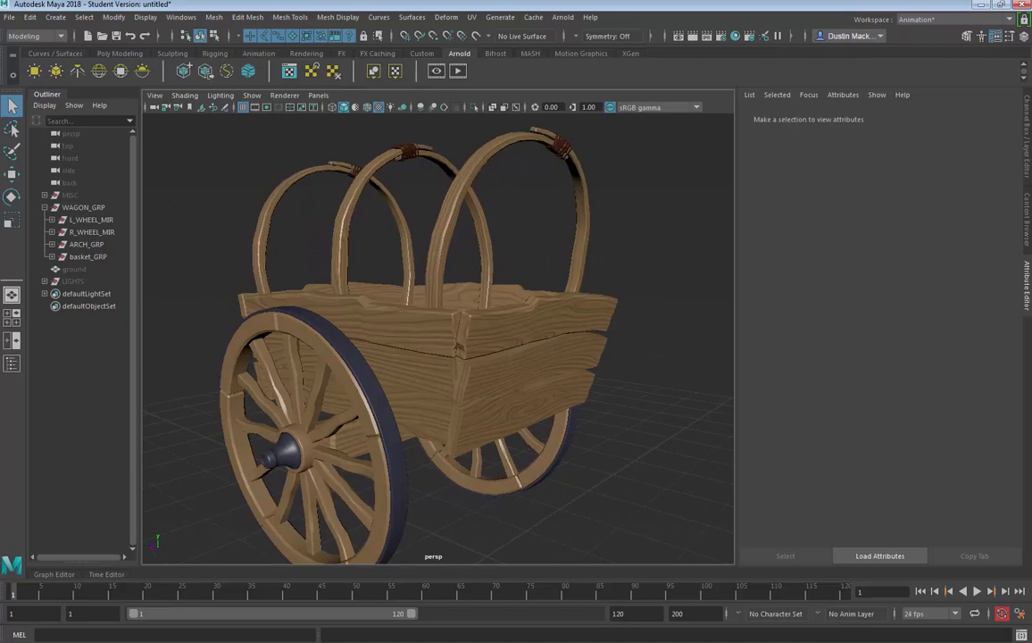
Switch to Photoshop's wagonWheel_TEXT.psd document and show the UV's layer
key("alt+Tab")
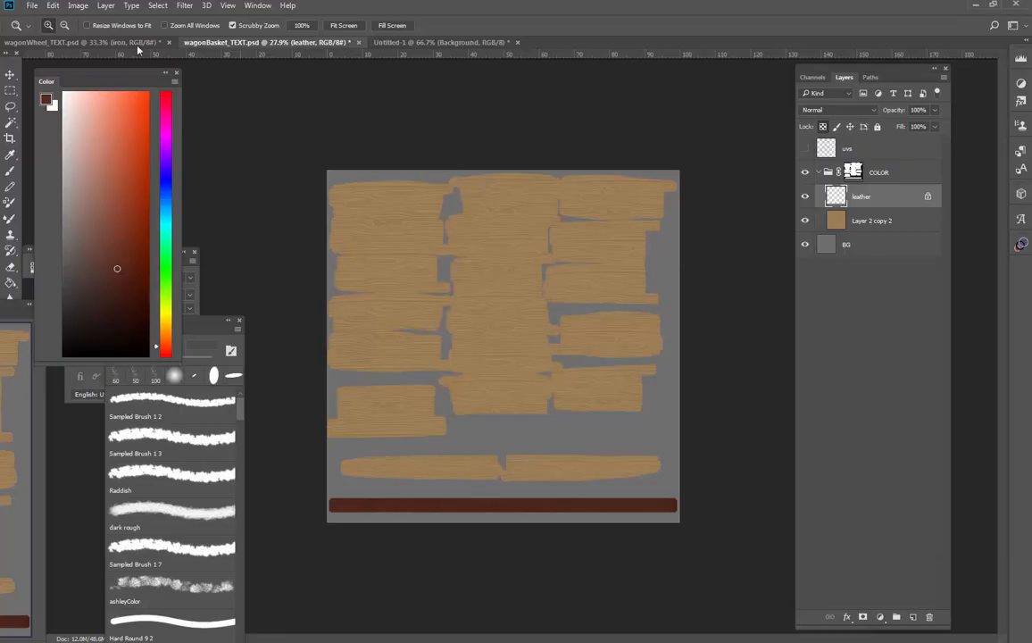
left_click(95, 41)
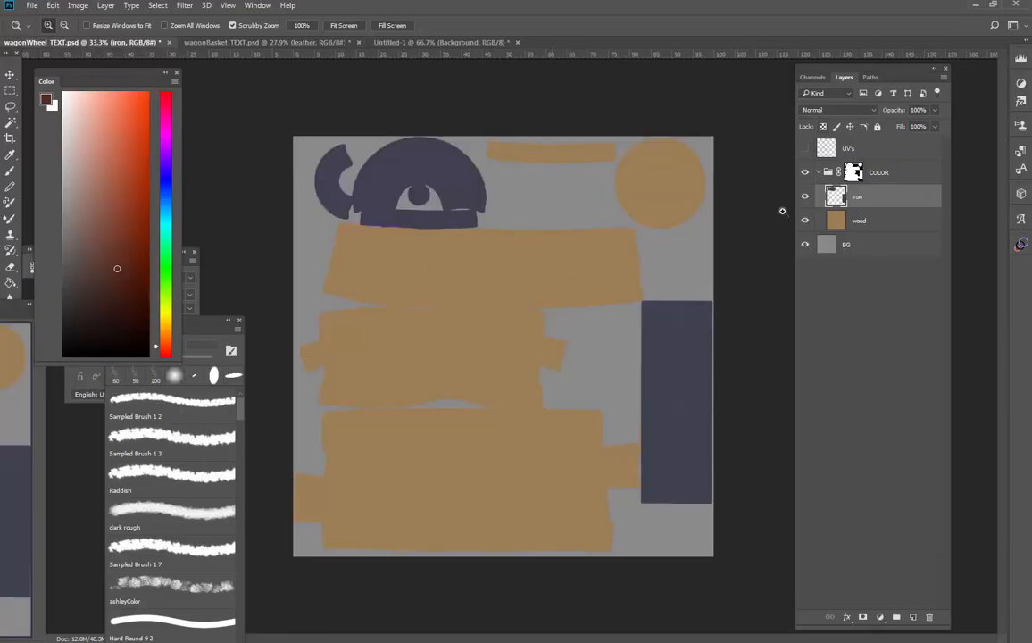
left_click(805, 149)
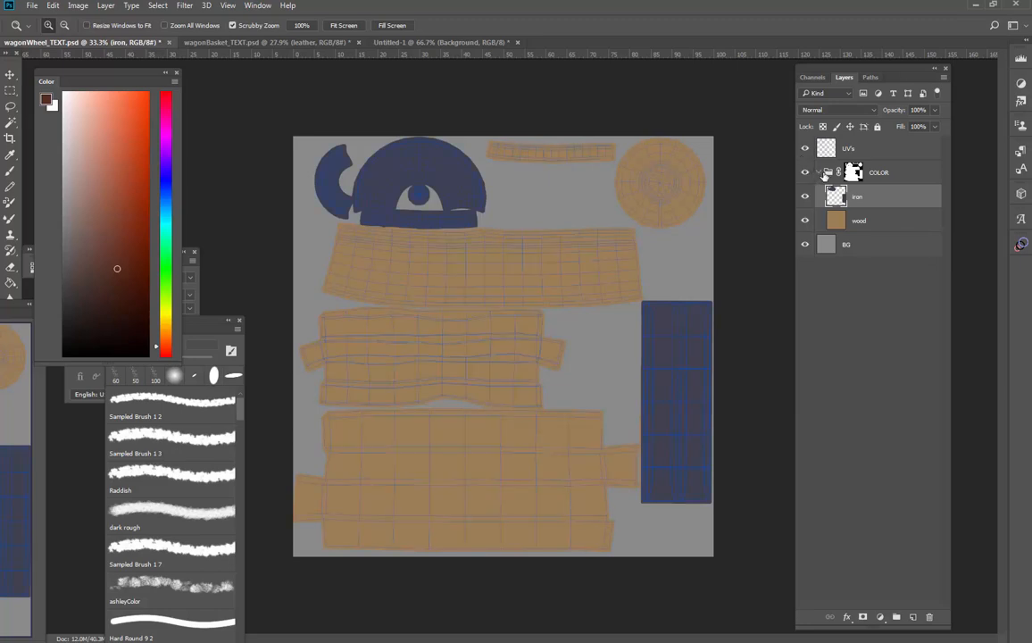
Paste the wood grain above the wood layer and scale it to 153.81% so it spans the uppermost wide plank shell
left_click(888, 218)
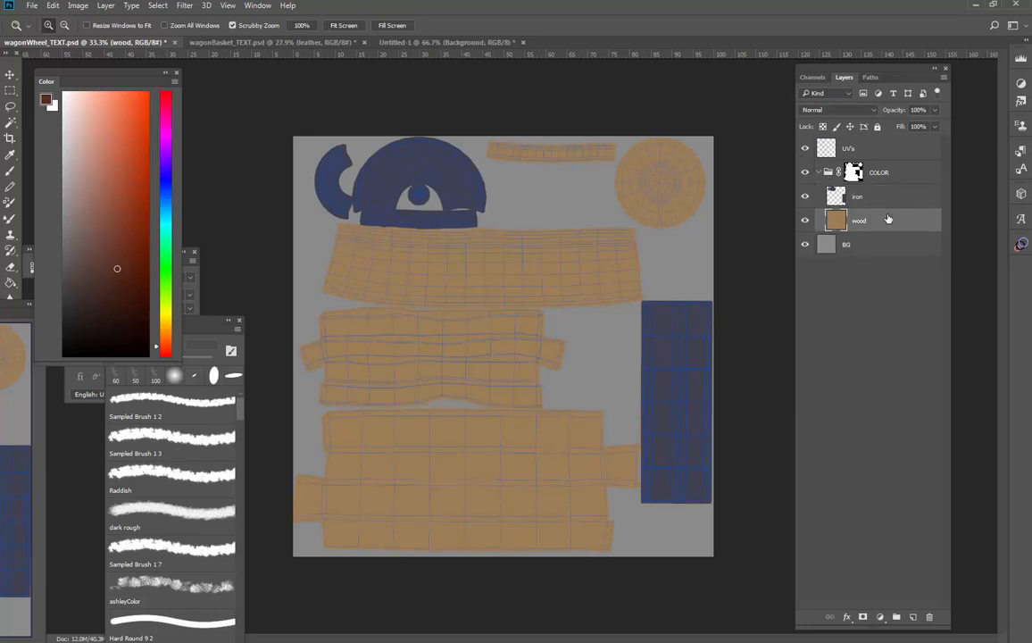
key("ctrl+shift+alt+n")
key("ctrl+t")
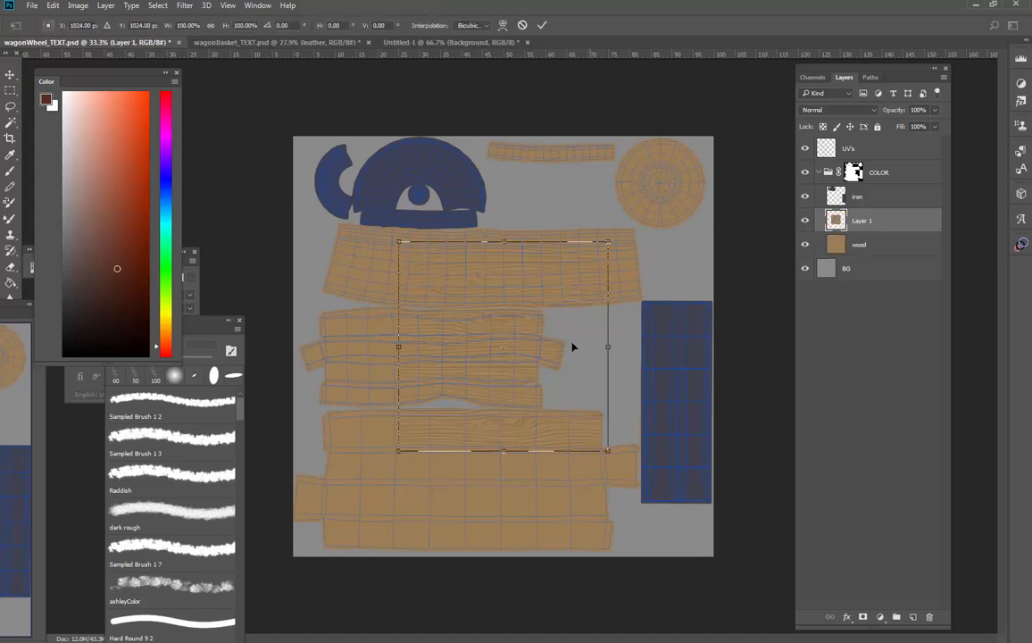
left_click_drag(573, 343, 498, 290)
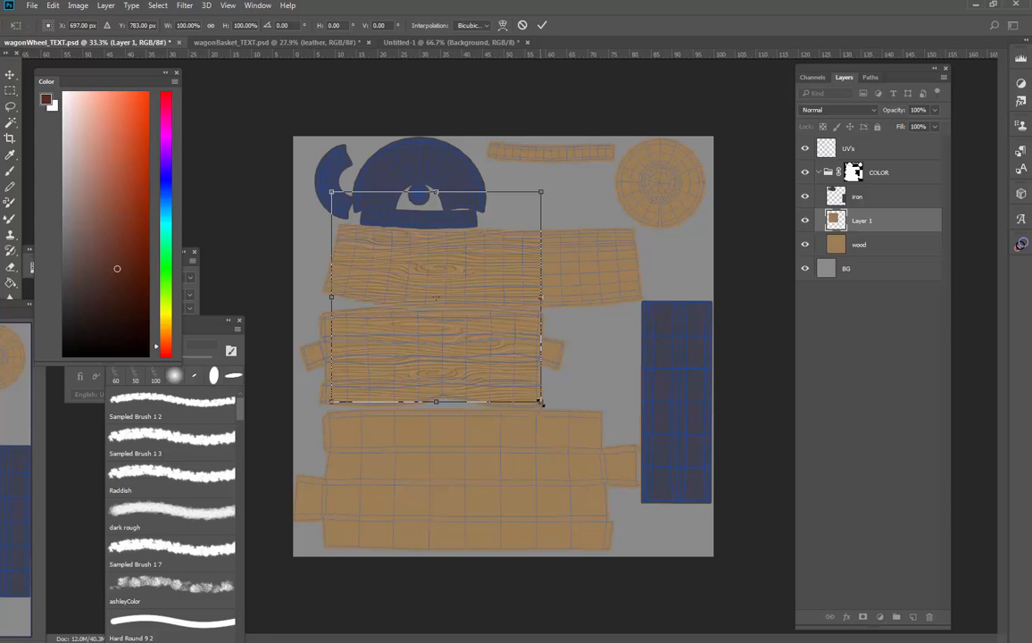
left_click_drag(540, 402, 673, 473)
left_click_drag(606, 450, 598, 443)
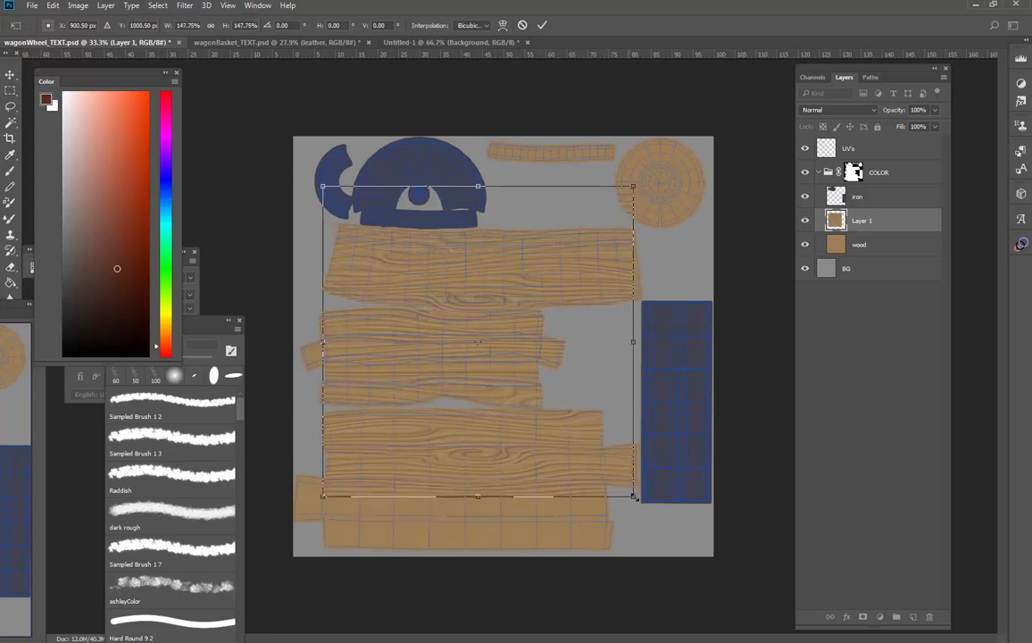
left_click_drag(634, 497, 619, 475)
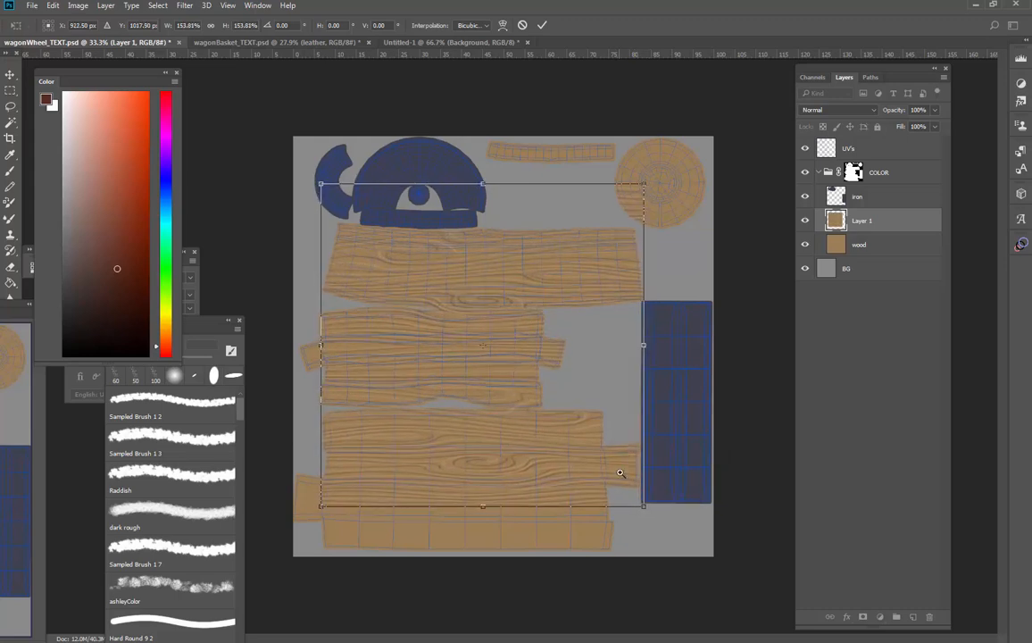
key("Return")
Lasso and delete the pasted grain below the uppermost wide plank shell, including the remnant near the lowest shell
key("z")
key("l")
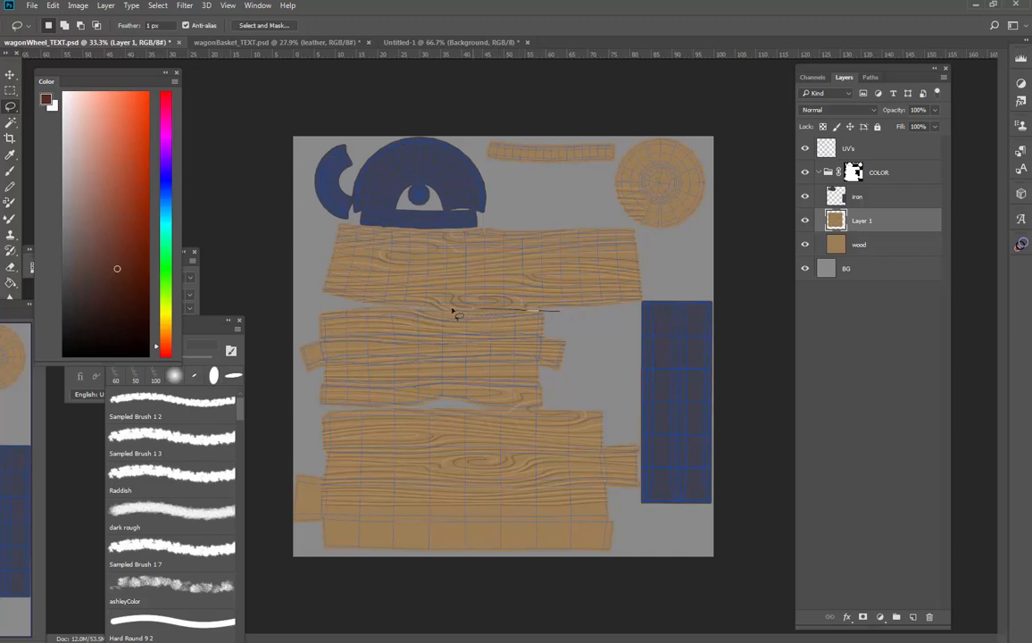
mouse_move(297, 334)
left_mouse_down()
mouse_move(299, 419)
mouse_move(483, 558)
mouse_move(649, 367)
mouse_move(303, 326)
left_mouse_up()
key("Delete")
mouse_move(290, 491)
left_mouse_down()
mouse_move(340, 554)
mouse_move(364, 449)
left_mouse_up()
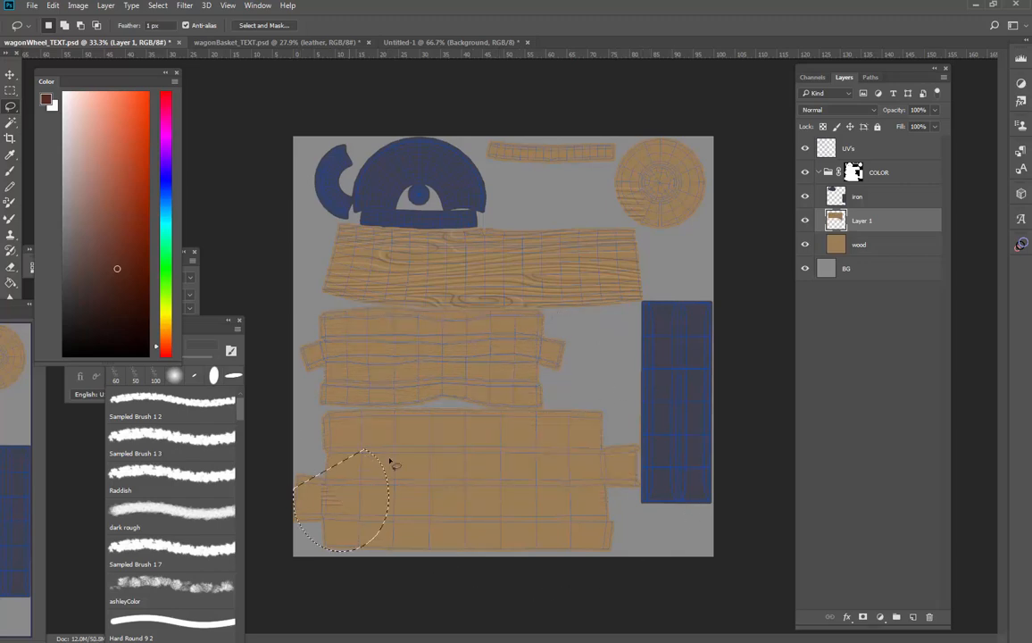
key("Delete")
key("ctrl+d")
Paste a second grain copy, enlarge it over the middle plank shells and delete its part covering the lowest shells
key("ctrl+v")
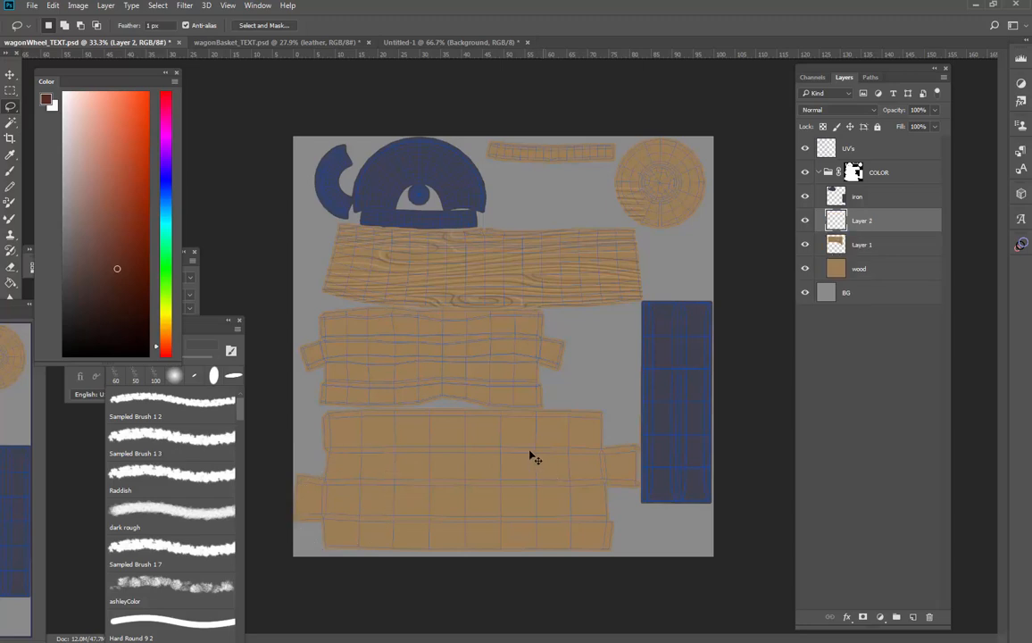
key("ctrl+t")
left_click_drag(498, 420, 428, 484)
left_click_drag(509, 508, 566, 565)
key("ctrl+z")
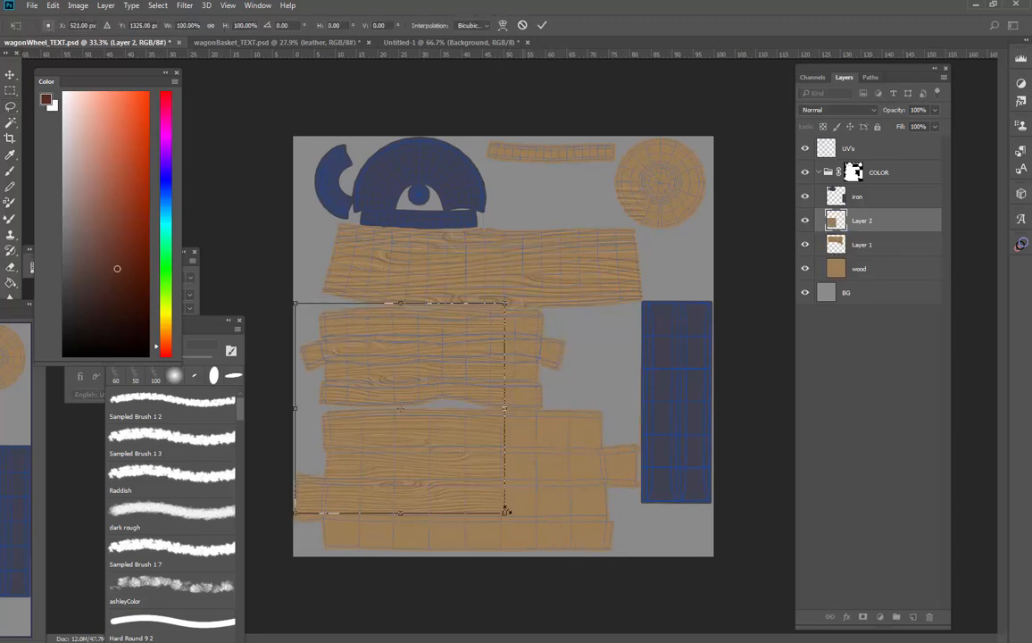
left_click_drag(506, 513, 569, 572)
left_click_drag(547, 514, 555, 513)
key("Return")
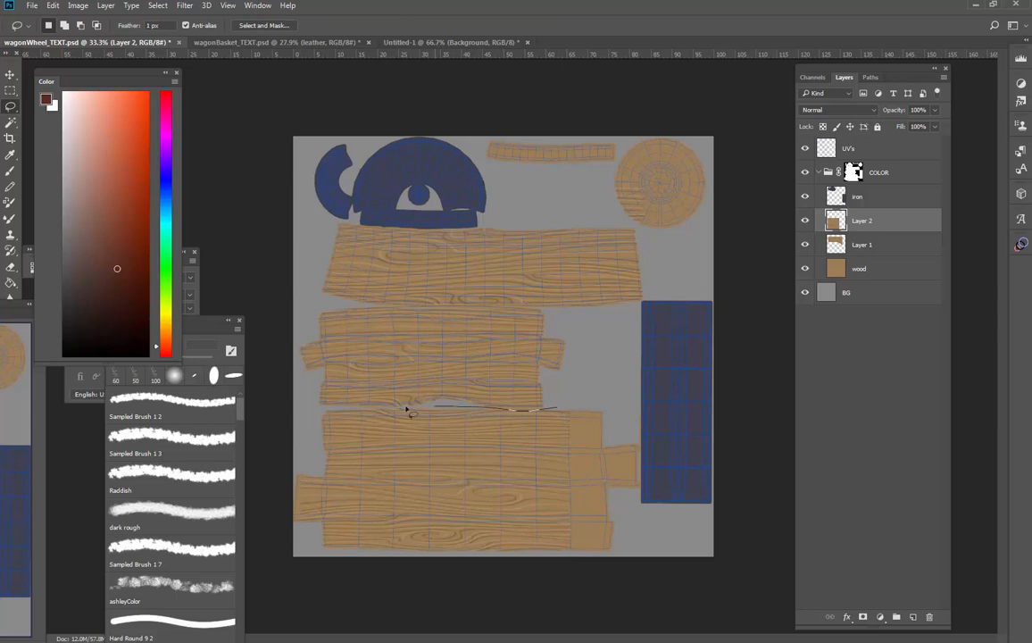
mouse_move(406, 408)
left_mouse_down()
mouse_move(275, 452)
mouse_move(383, 609)
mouse_move(686, 560)
mouse_move(666, 479)
left_mouse_up()
key("Delete")
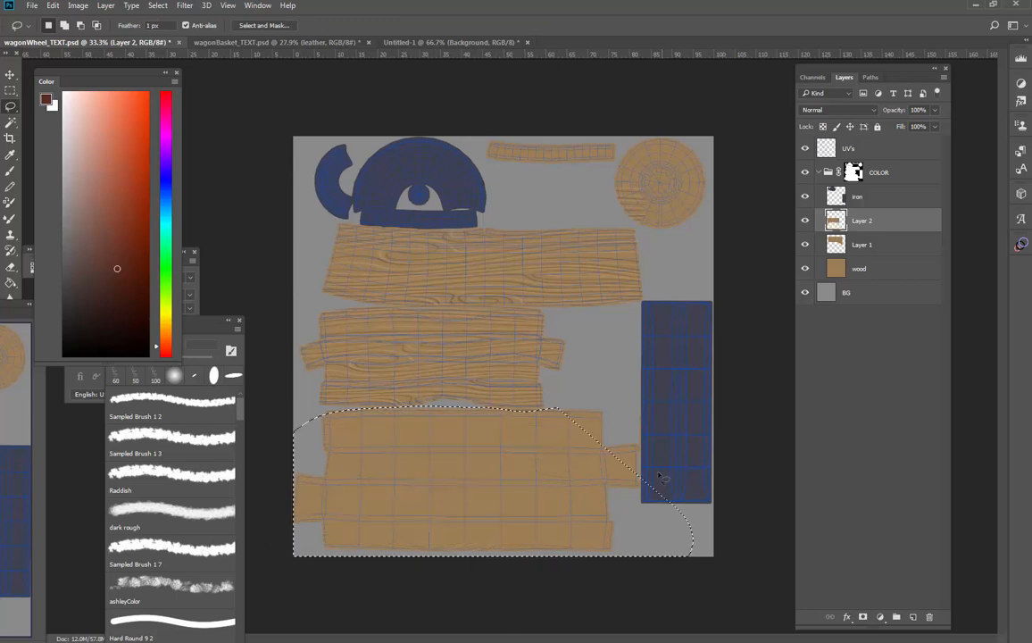
Paste a third grain copy and scale it to 164.94% over the lowest plank shells
key("ctrl+v")
key("ctrl+t")
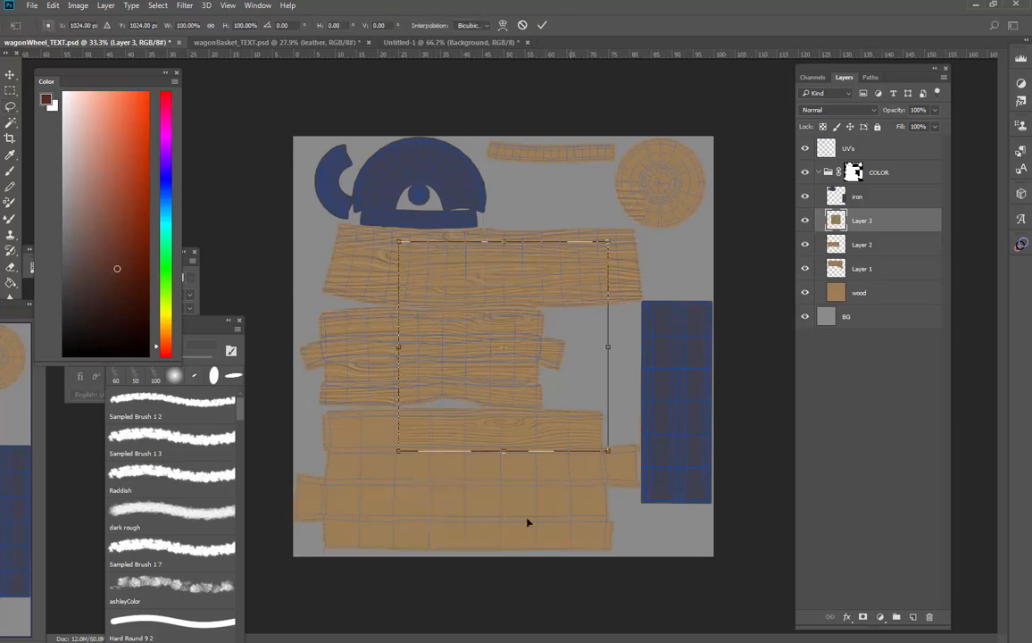
left_click_drag(567, 428, 727, 641)
left_click_drag(626, 399, 661, 370)
left_click_drag(618, 449, 609, 469)
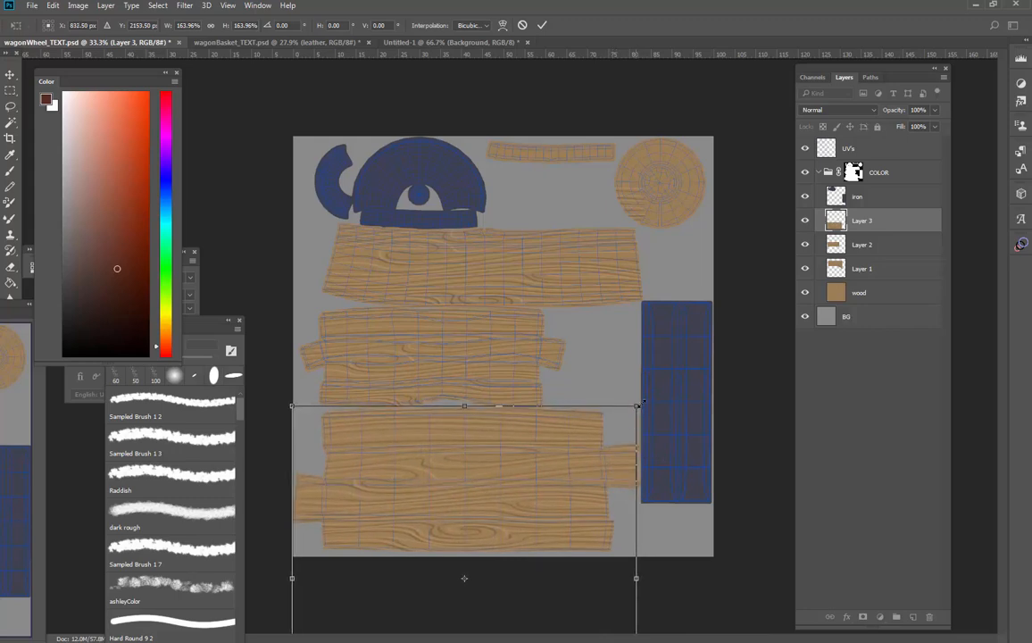
mouse_move(638, 402)
left_mouse_down()
mouse_move(644, 391)
mouse_move(636, 407)
left_mouse_up()
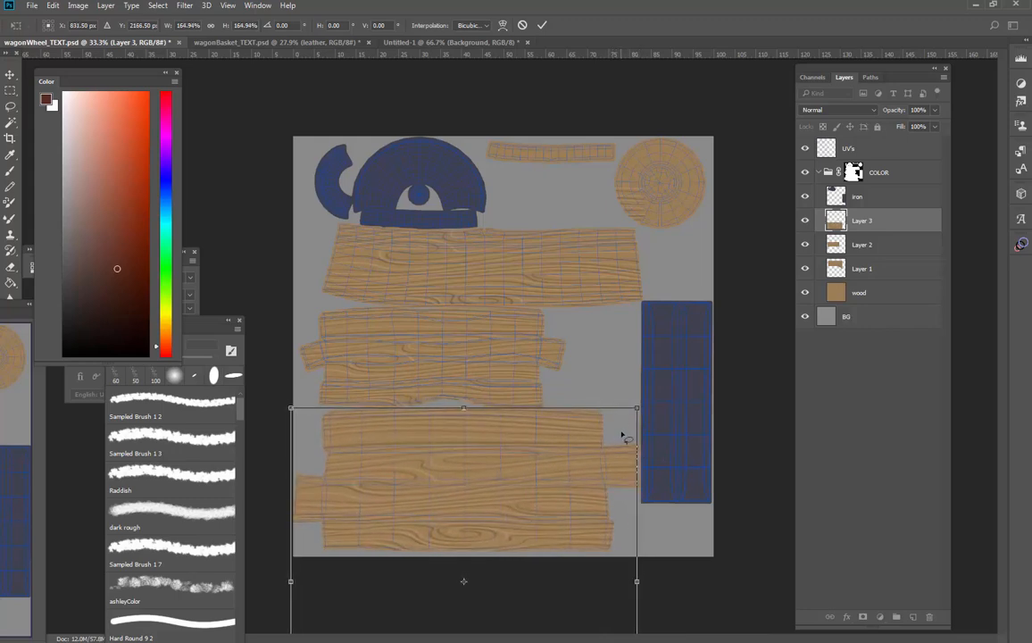
key("Return")
Erase Layer 1's stray grain from the round shell and place a new, tilted grain copy over that shell
left_click(640, 214, "ctrl")
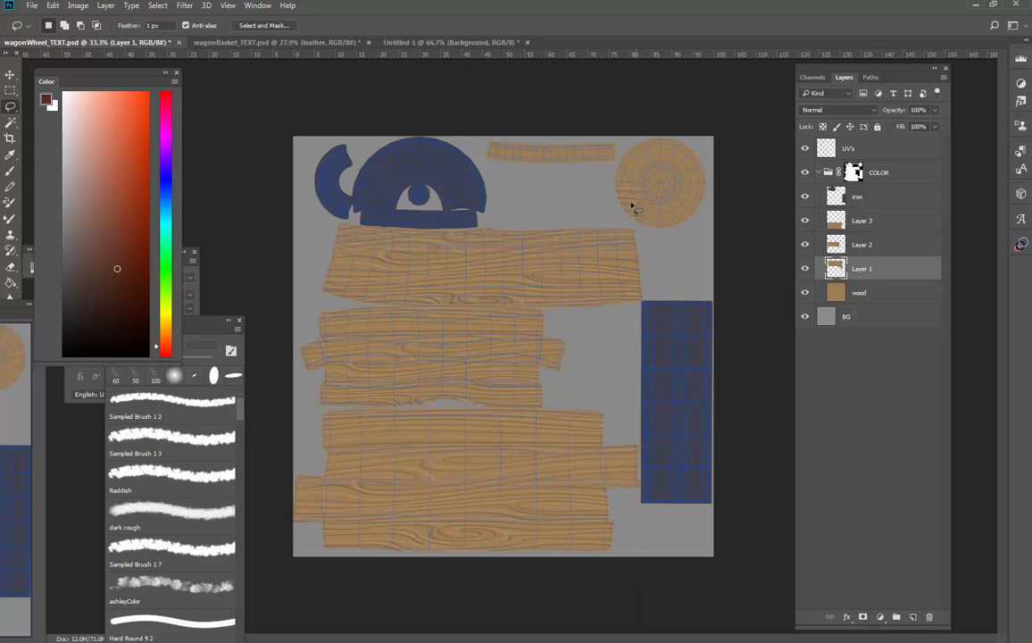
key("e")
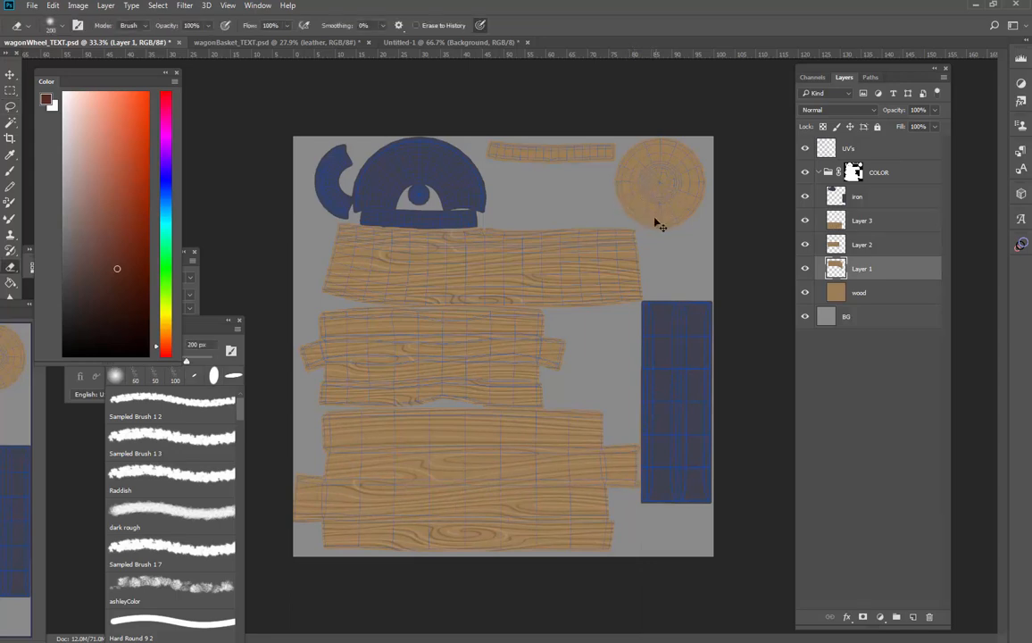
key("ctrl+v")
key("ctrl+t")
left_click_drag(587, 332, 719, 220)
left_click_drag(731, 331, 753, 212)
key("Return")
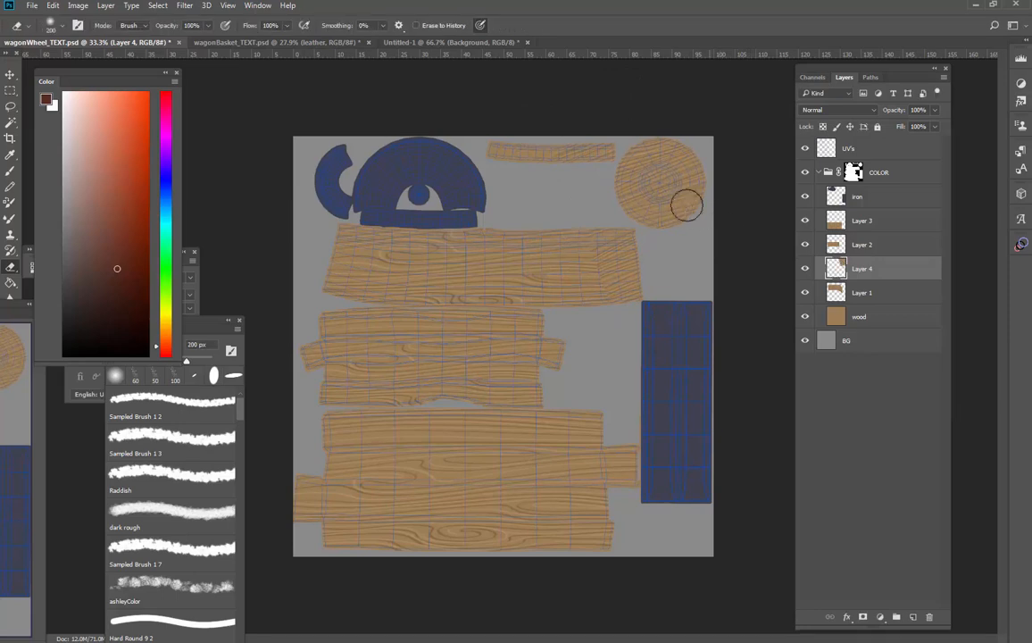
Select a circular area around the round shell with the Elliptical Marquee tool
key("m")
left_click_drag(617, 141, 703, 249)
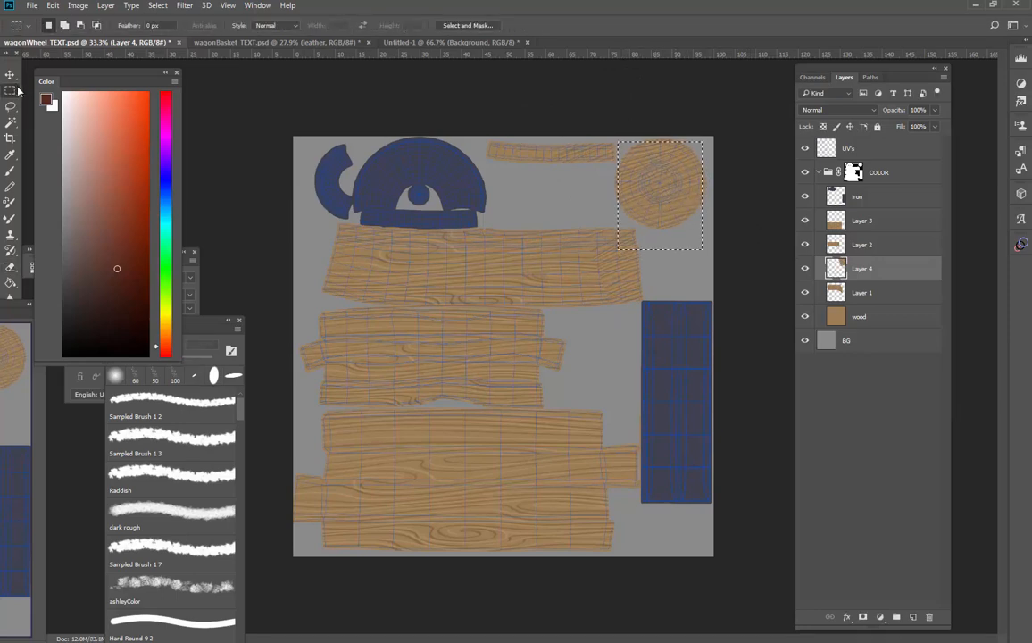
right_click(10, 90)
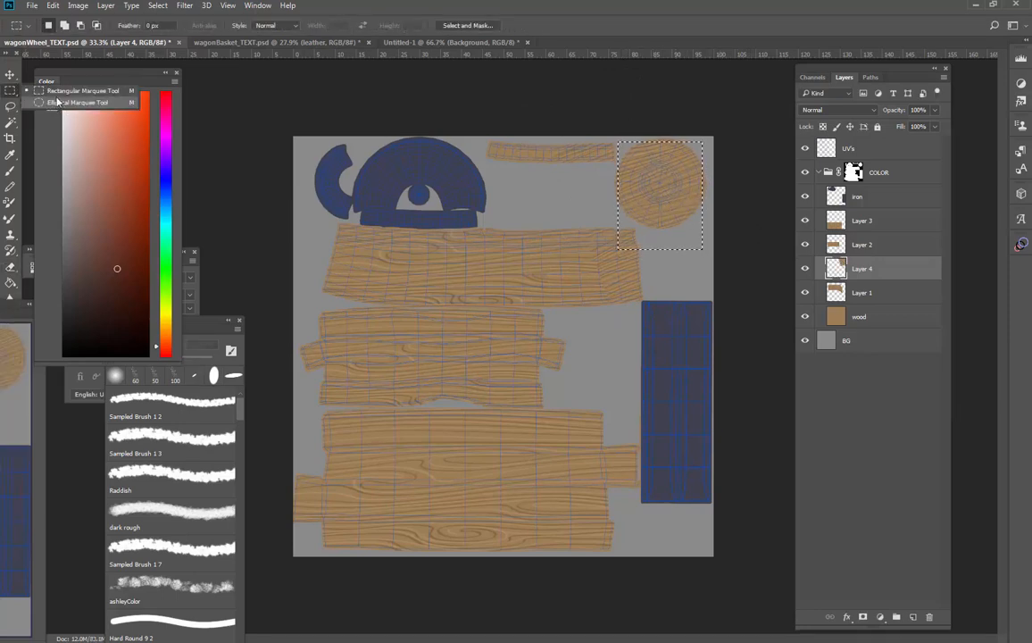
left_click(72, 95)
left_click_drag(622, 116, 711, 235)
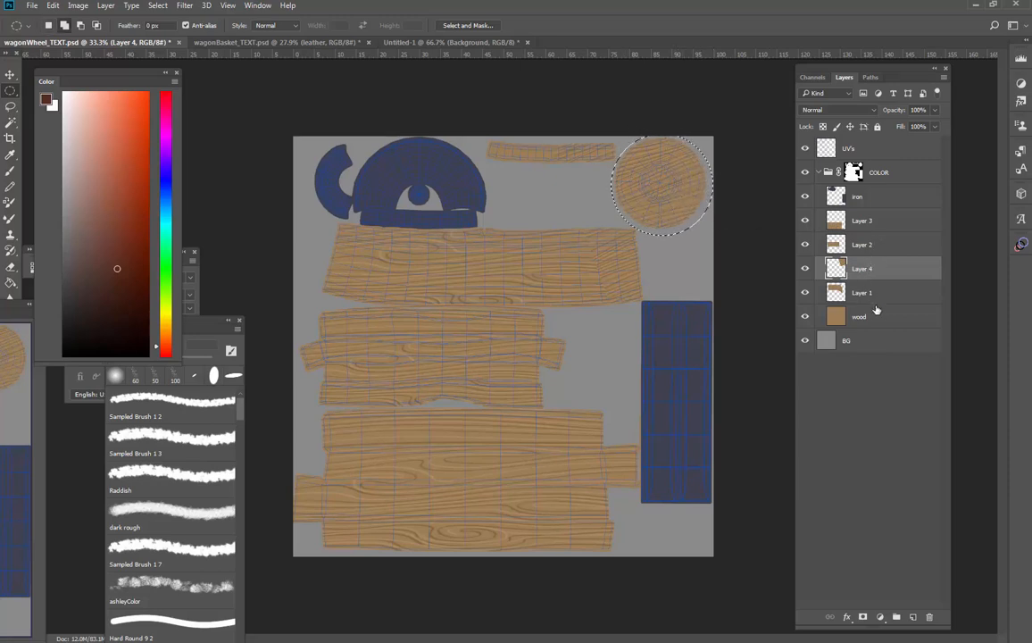
Copy the circular grain selection onto its own layer and delete Layer 4
key("ctrl+j")
left_click_drag(882, 335, 928, 616)
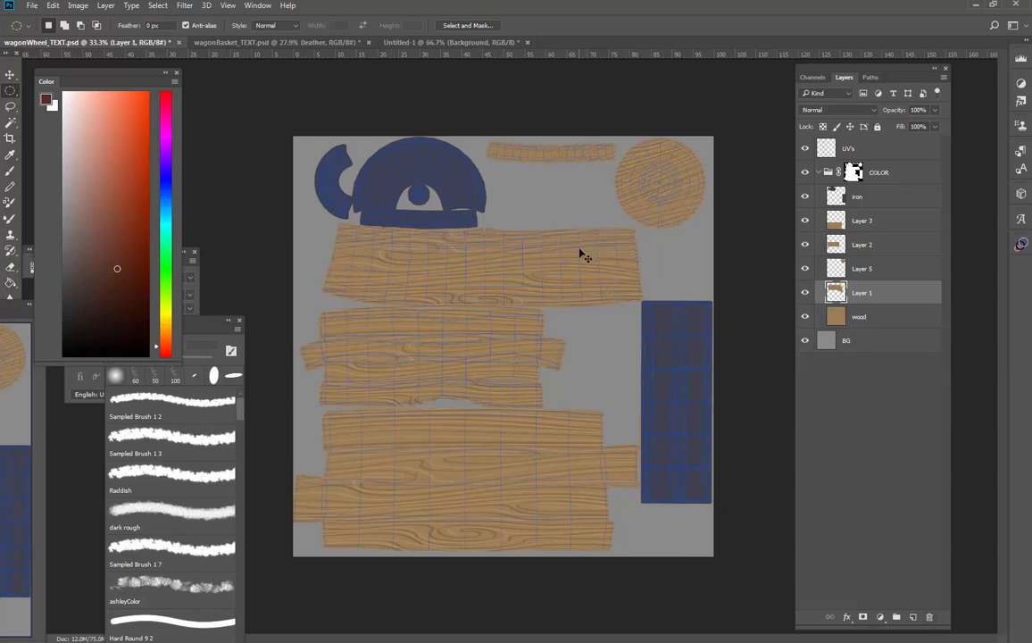
Paste another grain copy, scale it to 89.16% over the narrow strip shell and place its layer below Layer 1
key("ctrl+v")
key("ctrl+t")
left_click_drag(581, 261, 573, 190)
left_click_drag(555, 149, 533, 141)
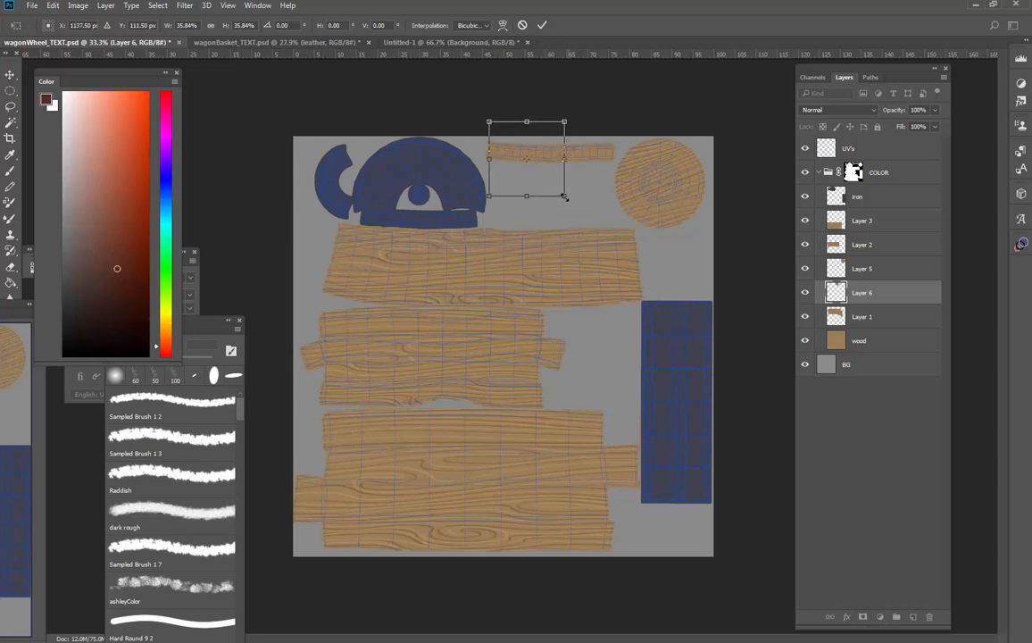
left_click_drag(565, 199, 641, 242)
left_click_drag(609, 206, 607, 161)
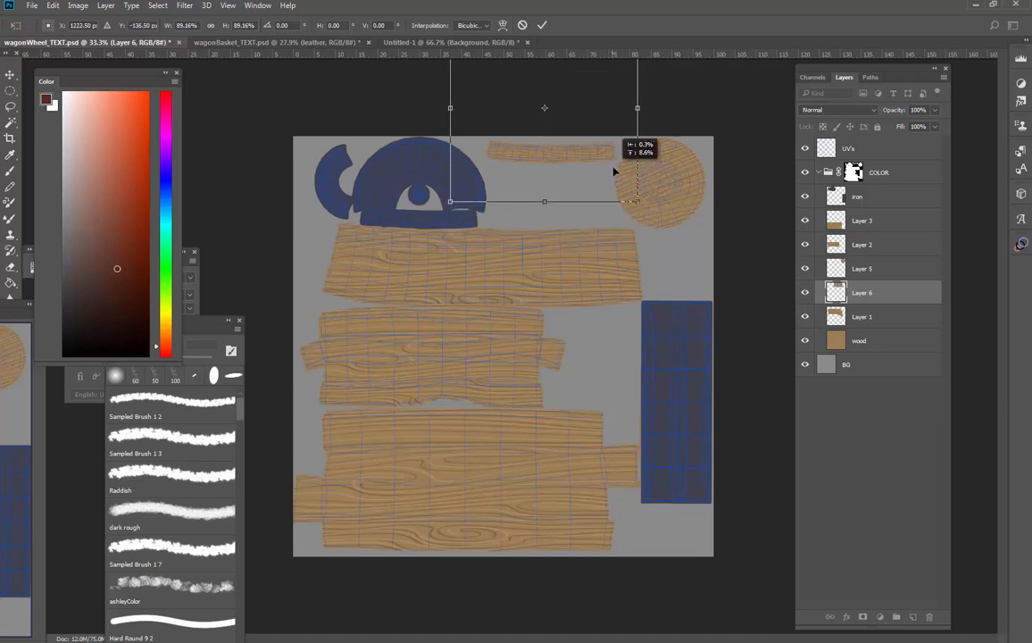
key("Return")
key("m")
left_click_drag(862, 293, 862, 320)
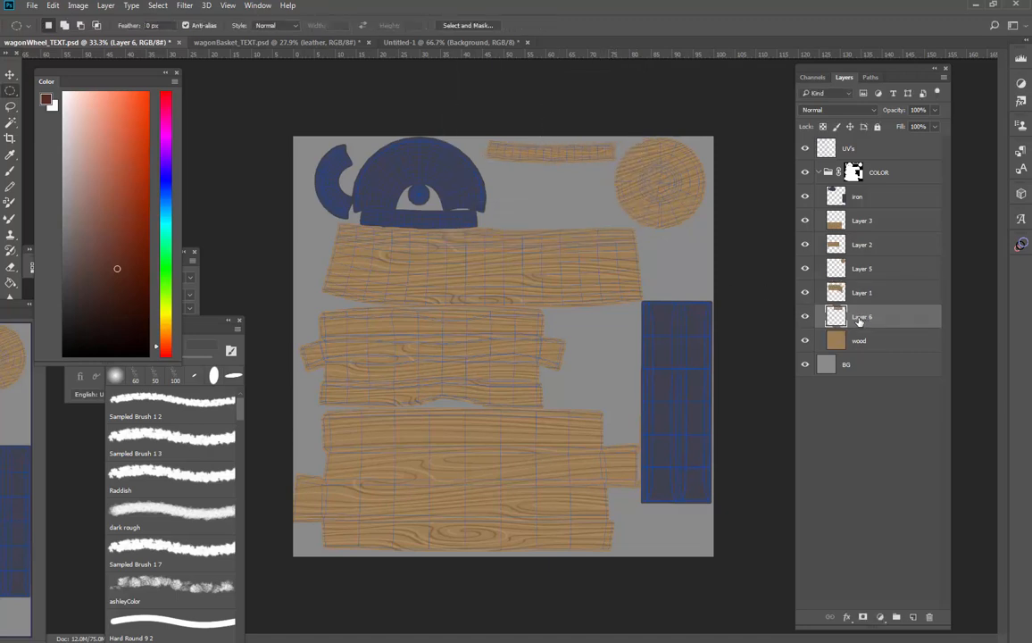
Merge all the grain layers with the wood layer and name the merged layer "wood"
left_click(861, 220, "shift")
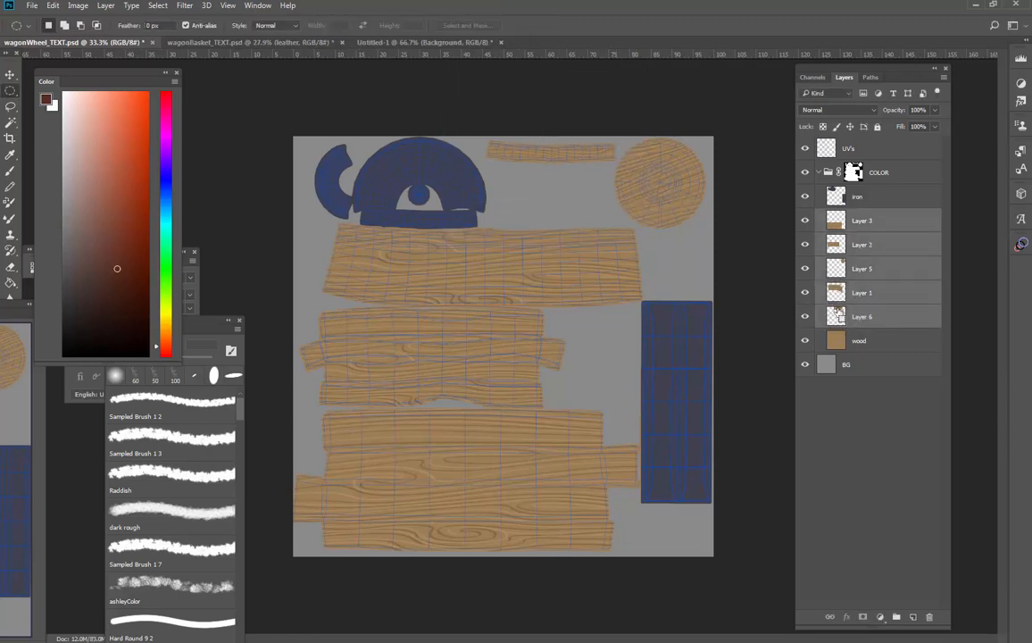
key("ctrl+e")
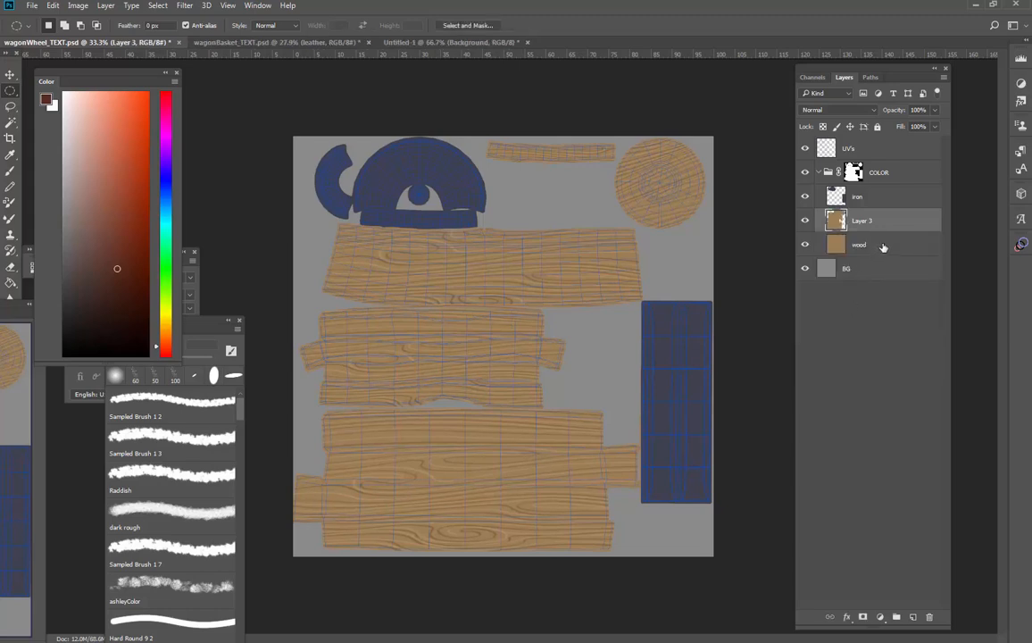
left_click(879, 249, "shift")
key("ctrl+e")
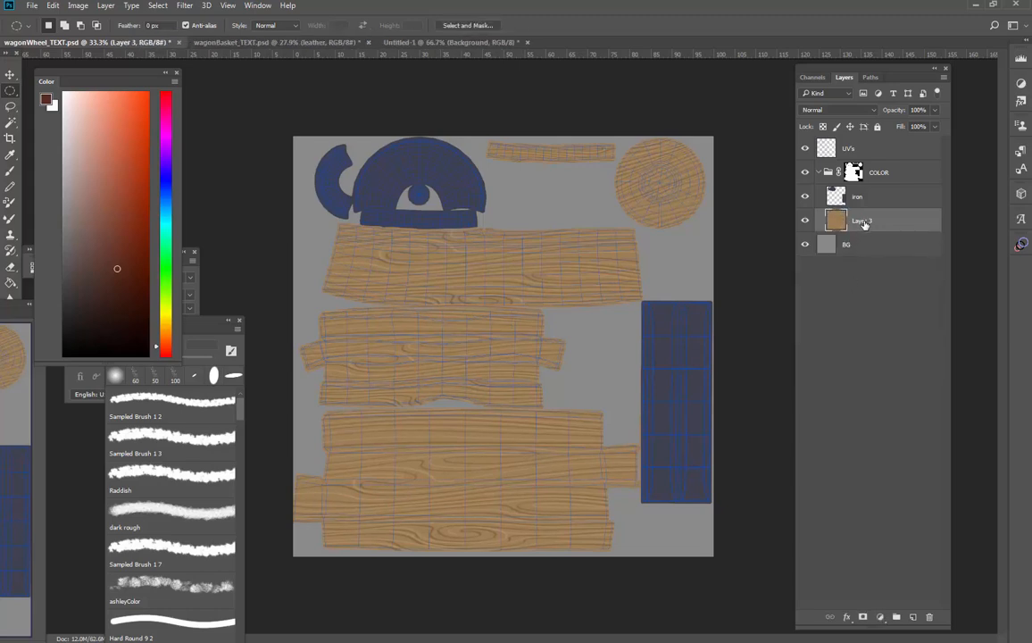
type("wood")
key("Return")
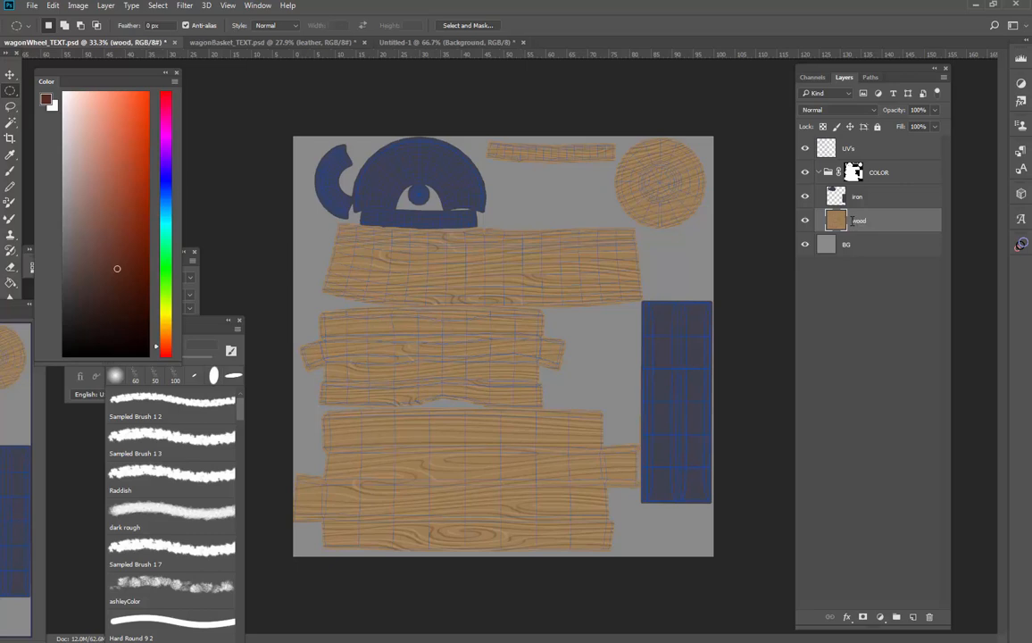
Lock the iron layer's transparency and speckle its curved and rectangular shells with SpatterBrush 1 1 at 80 px and 0% smoothing
left_click(896, 204)
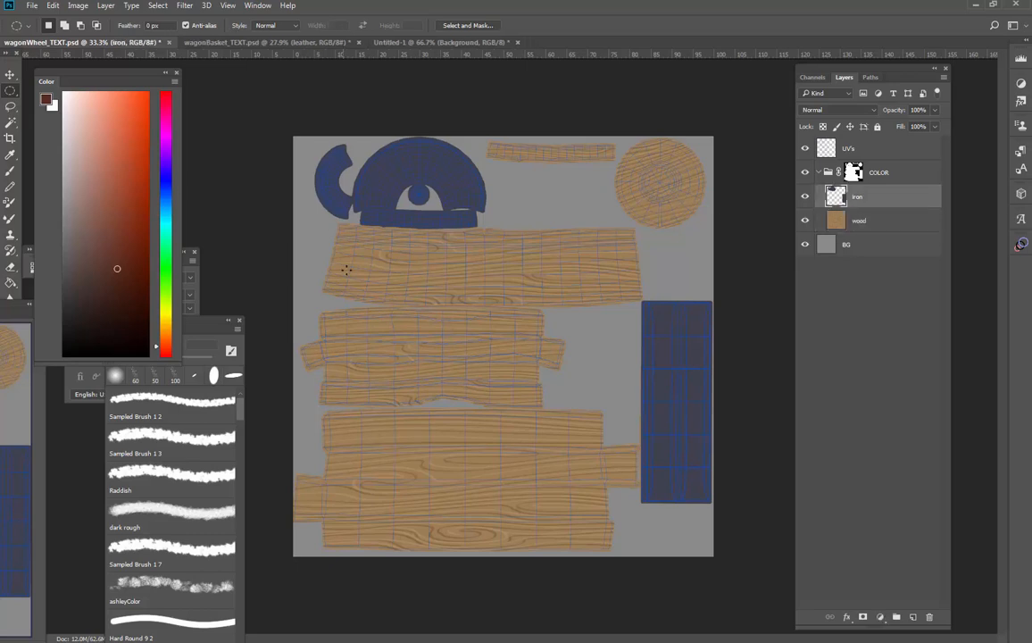
key("b")
right_click(441, 306)
left_click(658, 444)
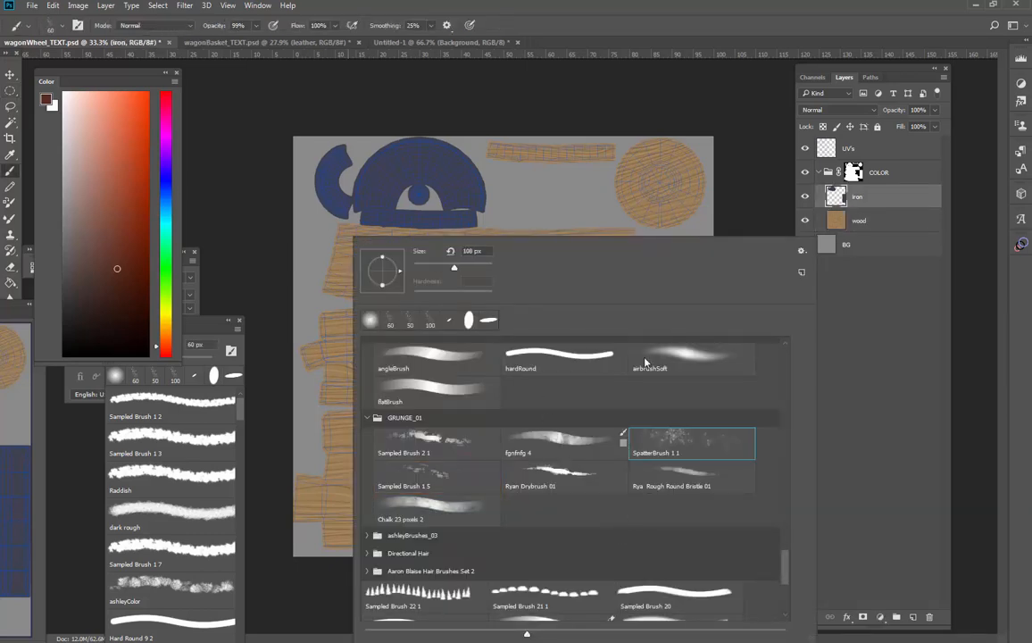
left_click(407, 189)
key("z")
left_click(414, 183)
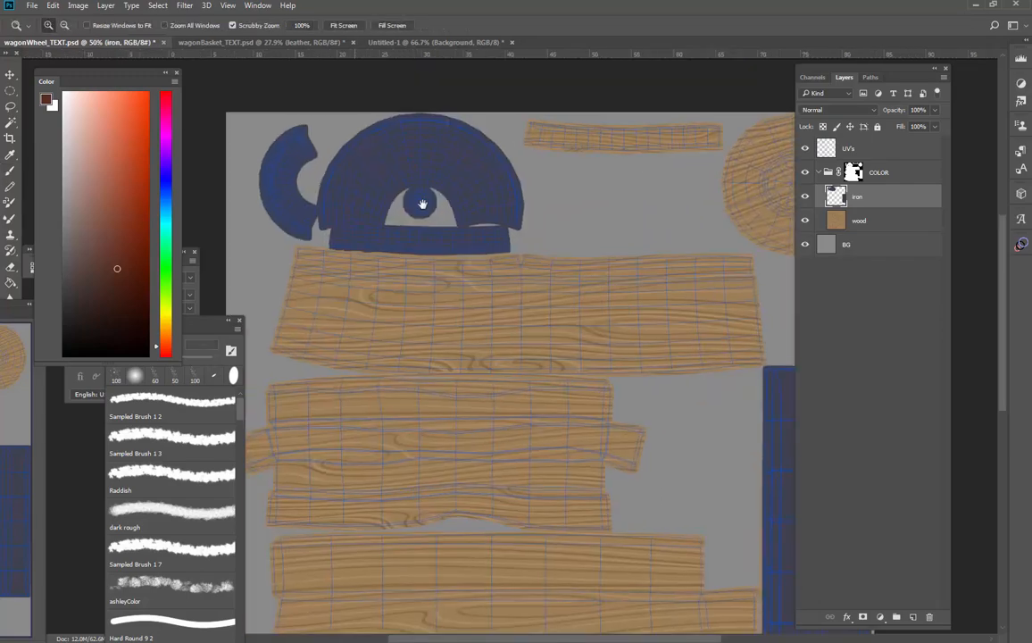
left_click(415, 183)
left_click_drag(433, 218, 474, 314)
key("b")
left_click(435, 265, "alt")
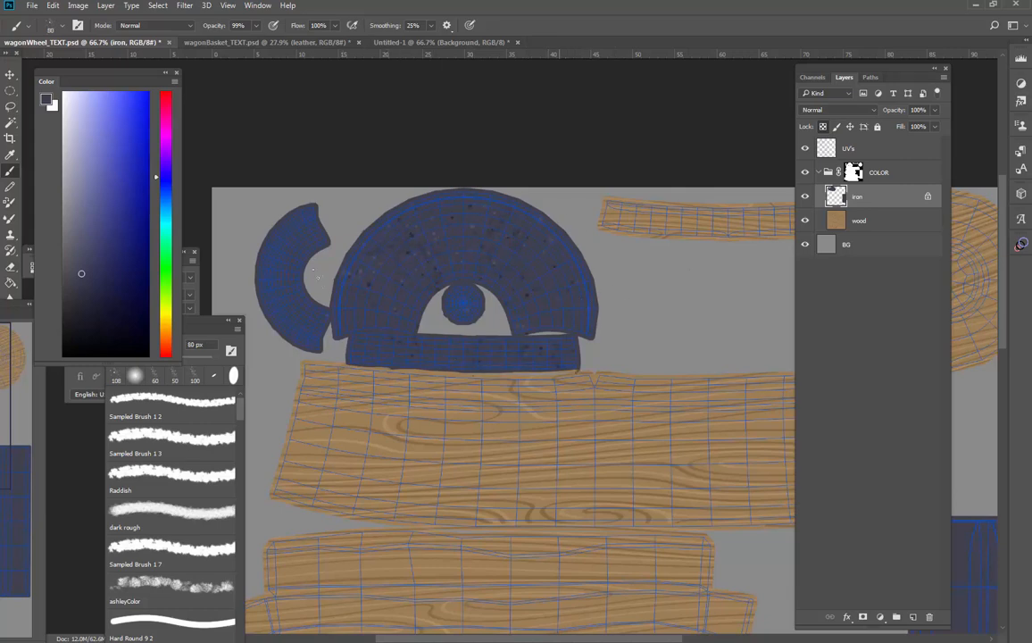
left_click(299, 307)
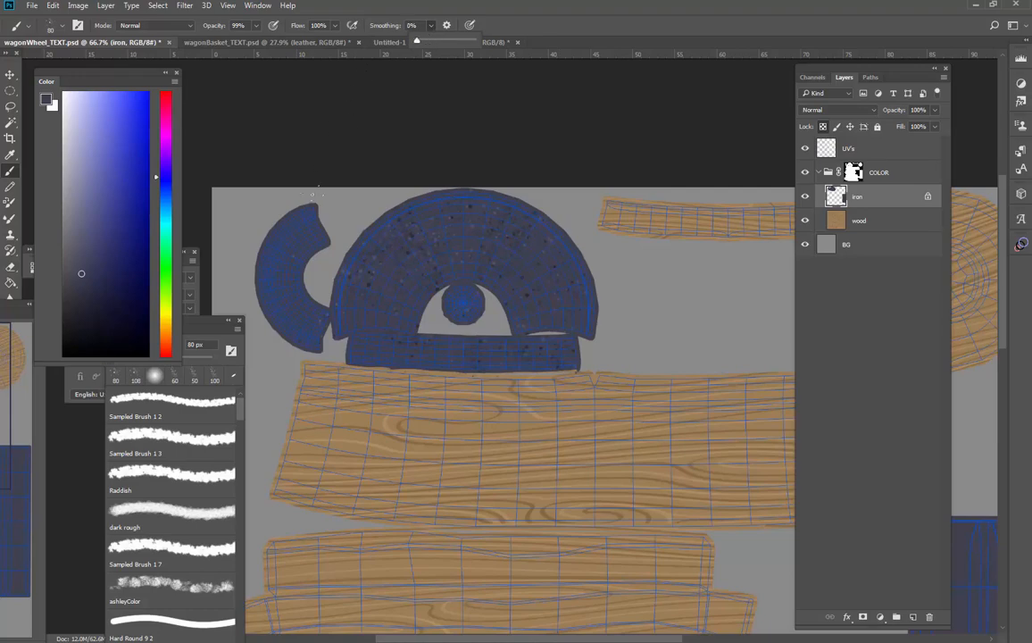
left_click(313, 196)
mouse_move(635, 403)
left_mouse_down()
mouse_move(495, 341)
mouse_move(491, 301)
mouse_move(379, 288)
left_mouse_up()
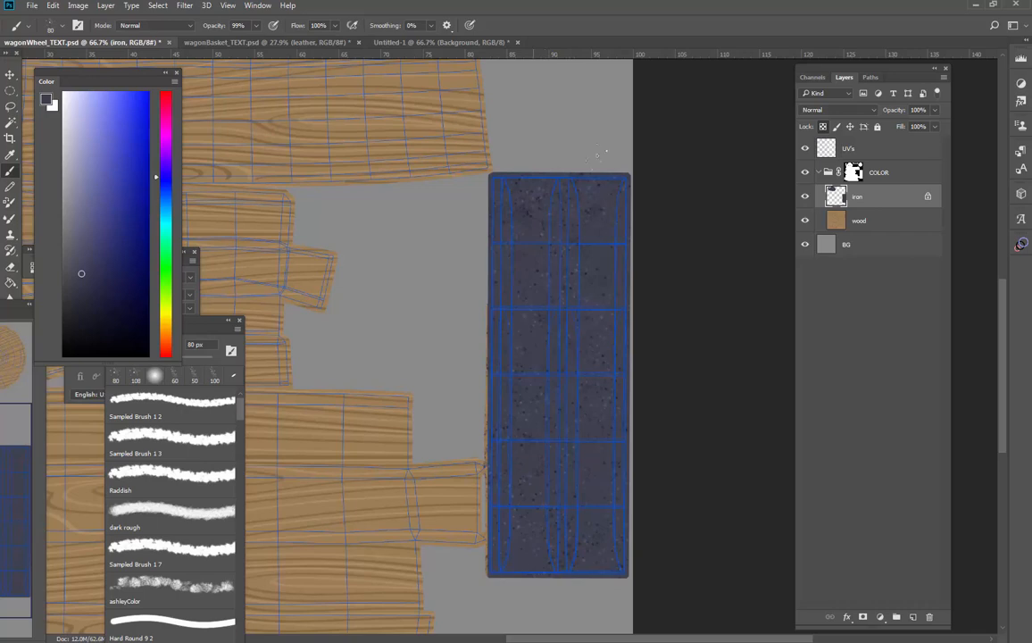
Shade the upper part of the tall rectangular iron shell in a darker blue with the fgnfnfg 1 brush at 176 px
right_click(579, 391)
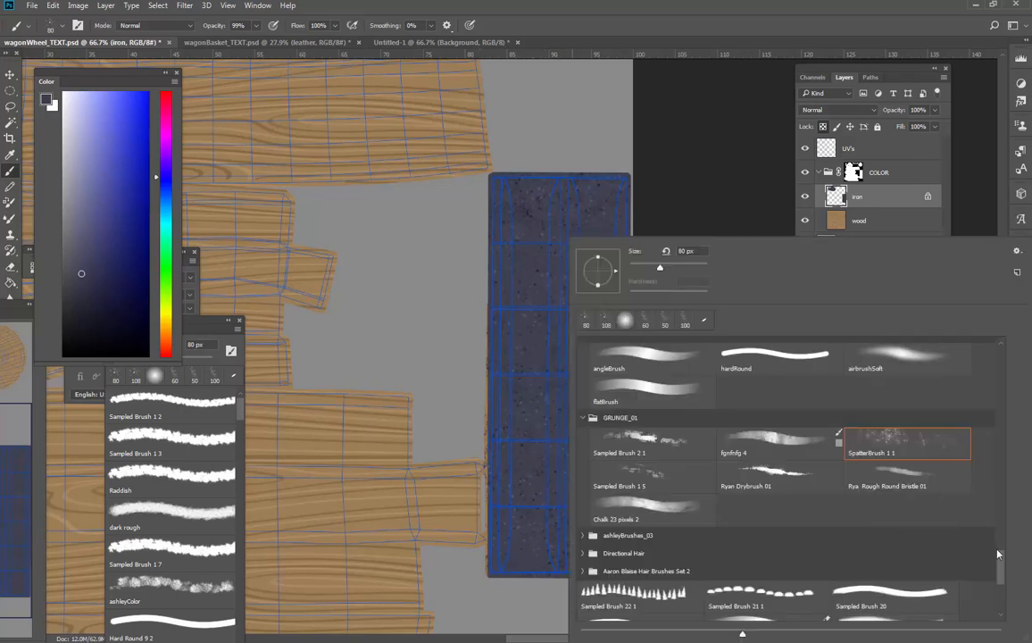
mouse_move(998, 555)
left_mouse_down()
mouse_move(983, 599)
mouse_move(992, 558)
left_mouse_up()
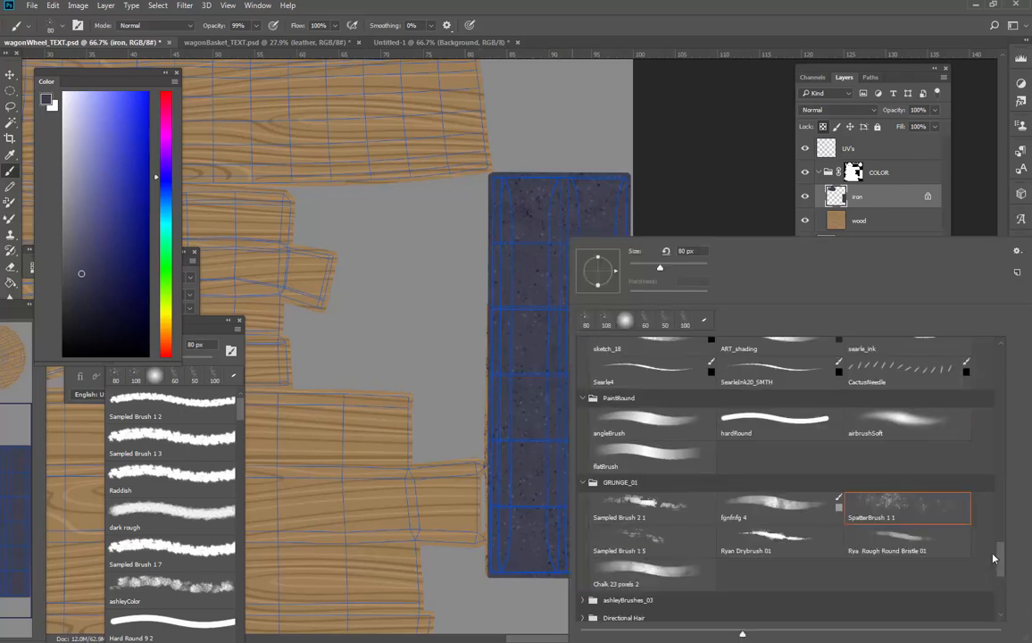
scroll(774, 533, "up", 10)
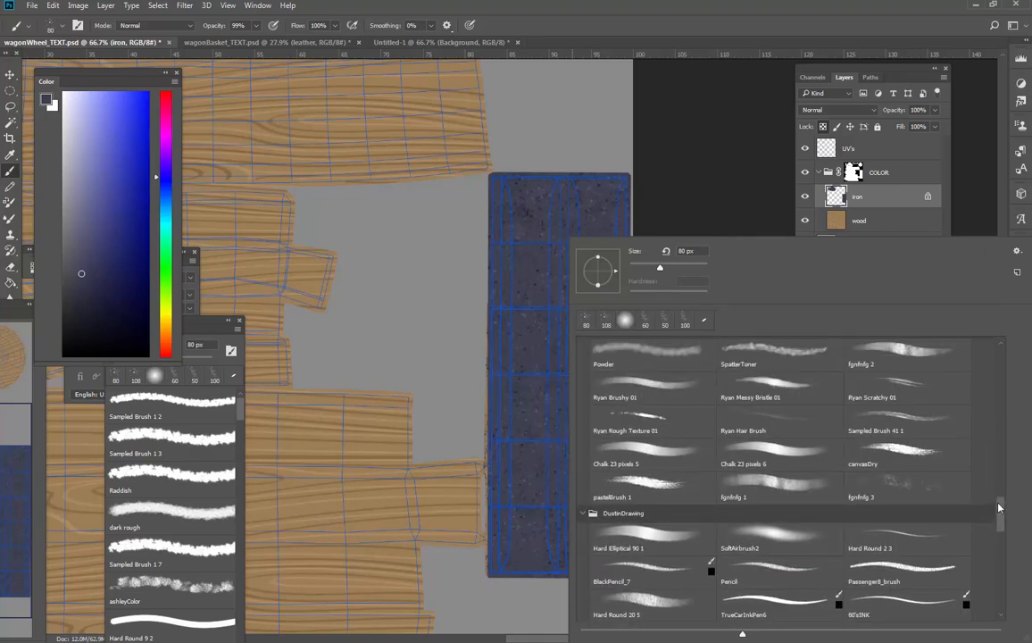
left_click(774, 534)
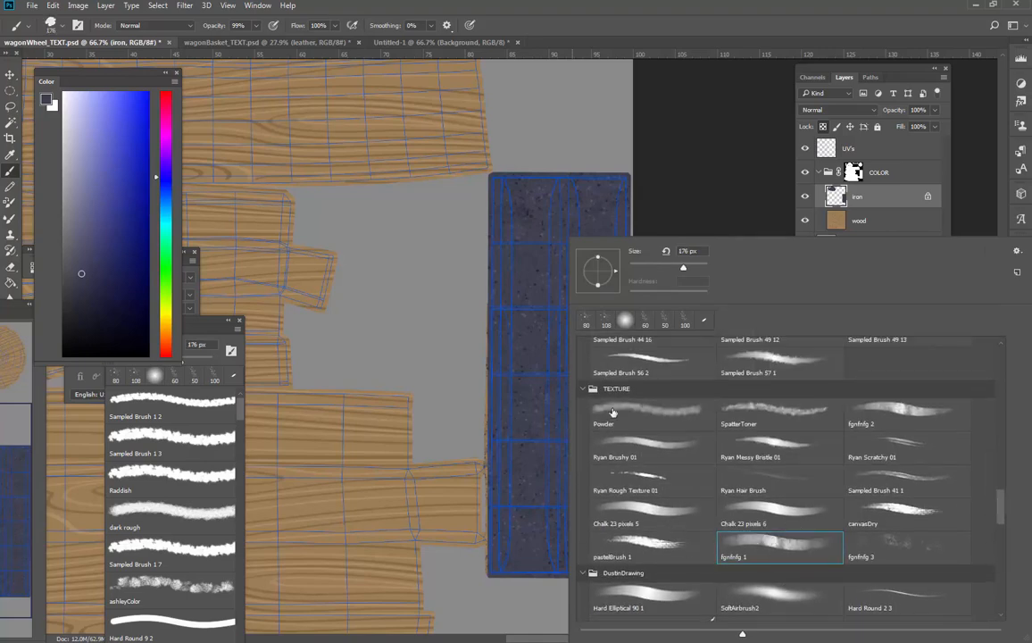
mouse_move(546, 355)
left_mouse_down()
mouse_move(537, 246)
mouse_move(601, 318)
mouse_move(599, 349)
left_mouse_up()
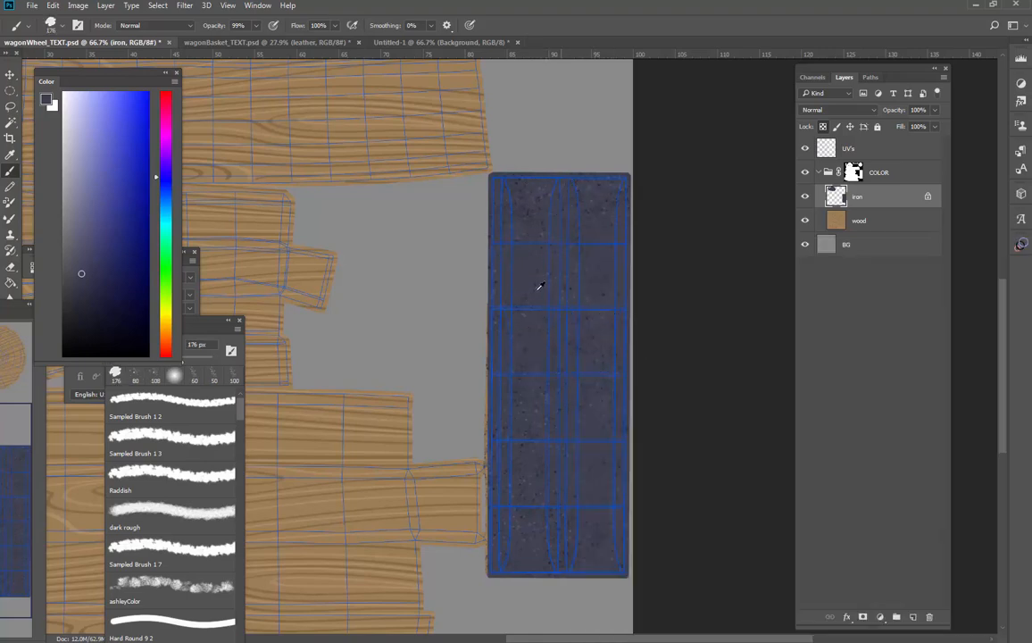
left_click(542, 286, "alt")
left_click(86, 312)
mouse_move(539, 212)
left_mouse_down()
mouse_move(536, 276)
mouse_move(509, 273)
mouse_move(515, 207)
mouse_move(612, 240)
mouse_move(577, 342)
left_mouse_up()
Add dark mottling across the middle of the rectangular iron shell with the fgnfnfg 3 brush
right_click(570, 335)
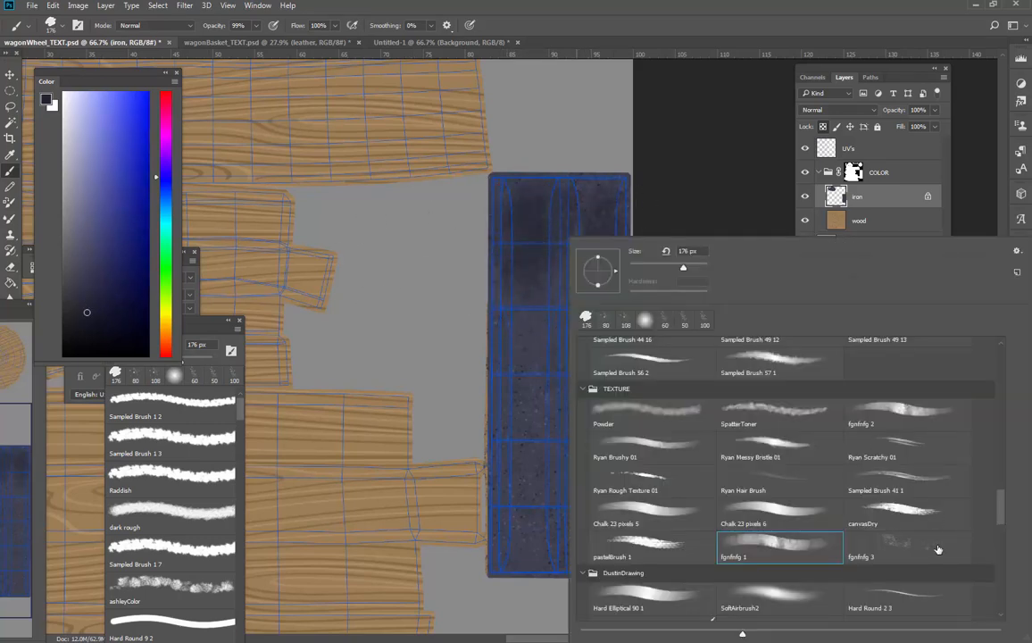
left_click(938, 549)
mouse_move(546, 422)
left_mouse_down()
mouse_move(544, 408)
mouse_move(540, 421)
mouse_move(614, 415)
left_mouse_up()
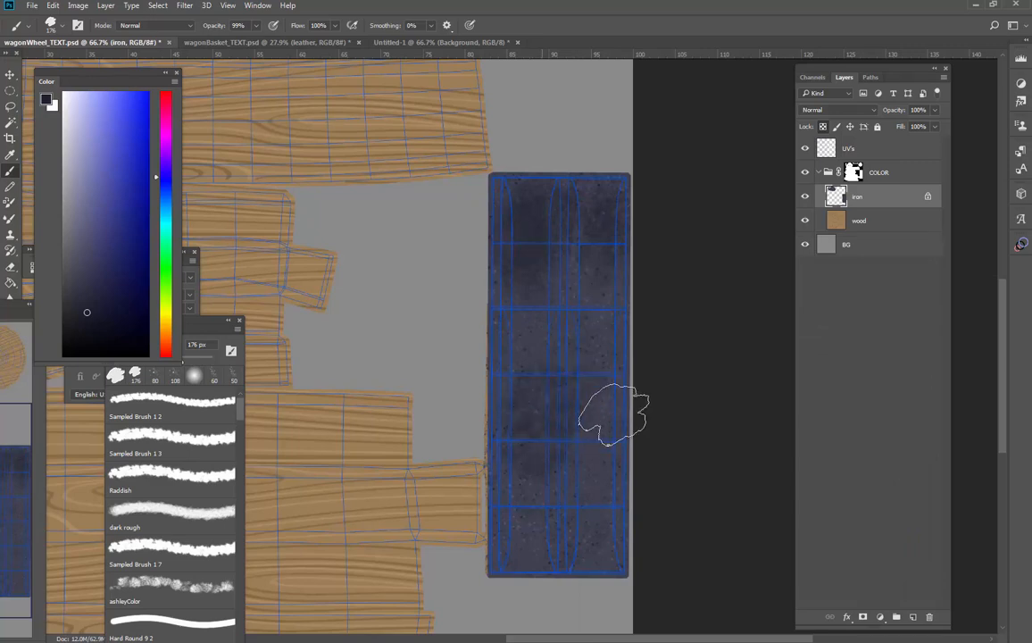
Stain the rectangular iron shell with Sampled Brush 1 5 at 100 px, then 175 px, using tones sampled from the shell
right_click(665, 487)
scroll(895, 520, "down", 10)
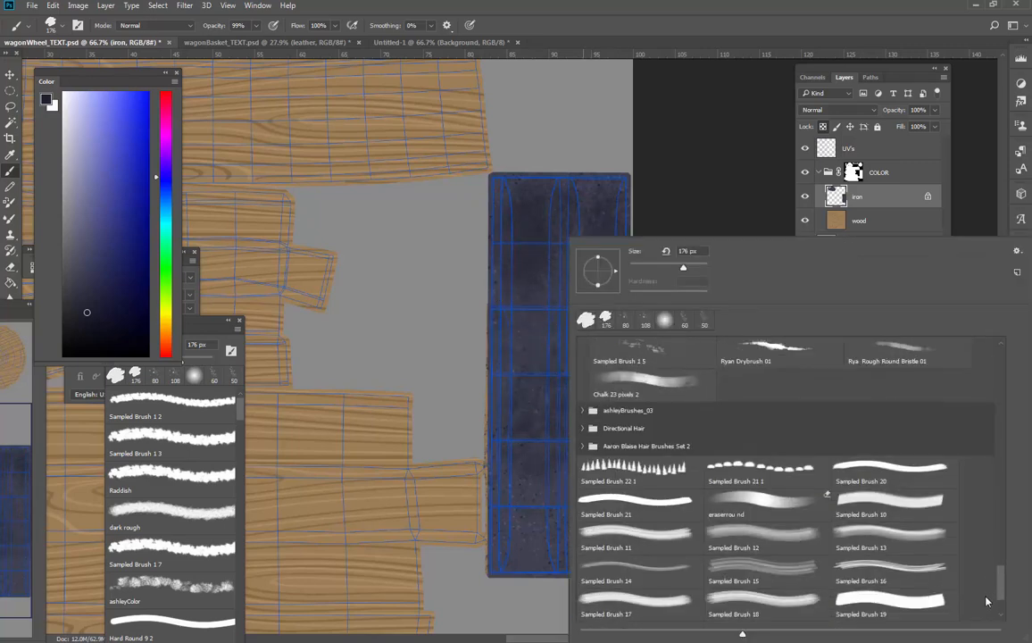
scroll(981, 591, "up", 5)
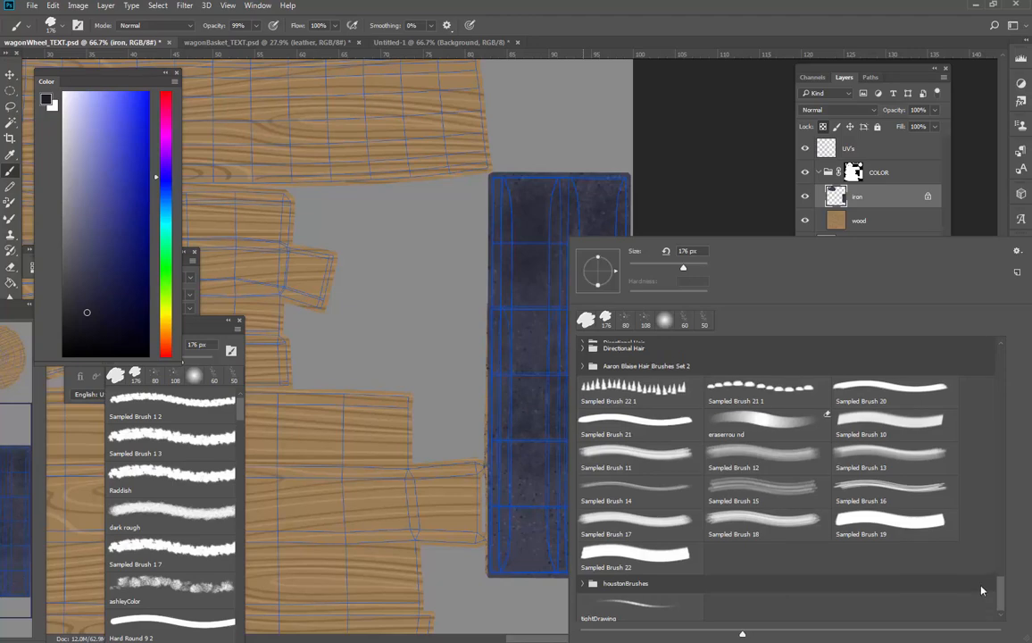
scroll(981, 585, "up", 1)
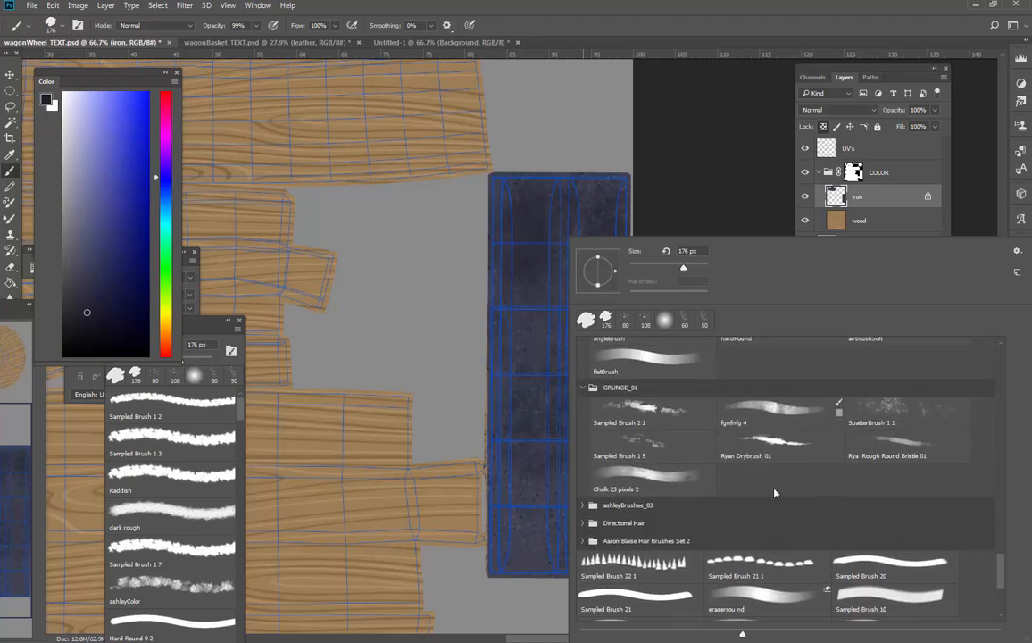
left_click(652, 446)
mouse_move(521, 442)
left_mouse_down()
mouse_move(542, 392)
mouse_move(580, 410)
mouse_move(571, 425)
mouse_move(543, 390)
left_mouse_up()
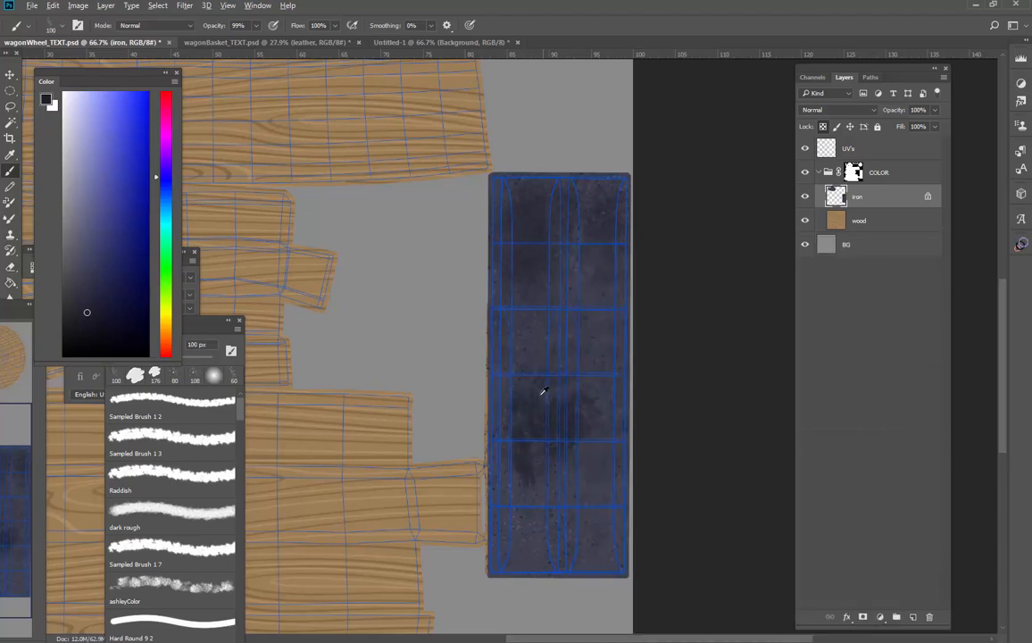
left_click(607, 251, "alt")
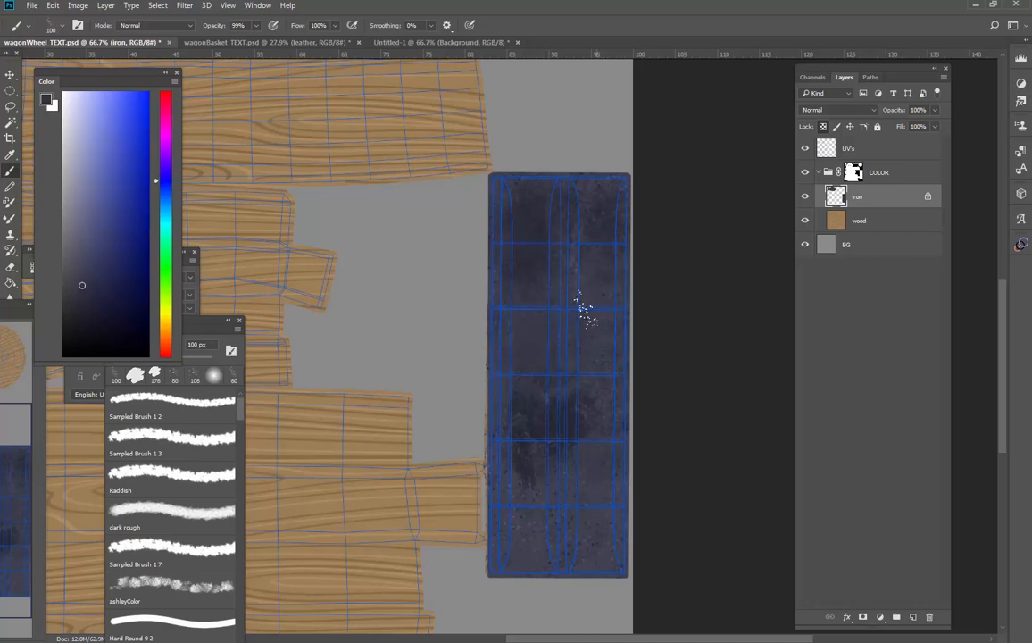
left_click(537, 233, "alt")
key("bracketright")
key("bracketright")
key("bracketright")
mouse_move(523, 272)
left_mouse_down()
mouse_move(501, 198)
mouse_move(579, 209)
mouse_move(602, 241)
mouse_move(582, 332)
left_mouse_up()
Choose Sampled Brush 175 1 from the Scumble group of the houstonBrushes set
right_click(580, 332)
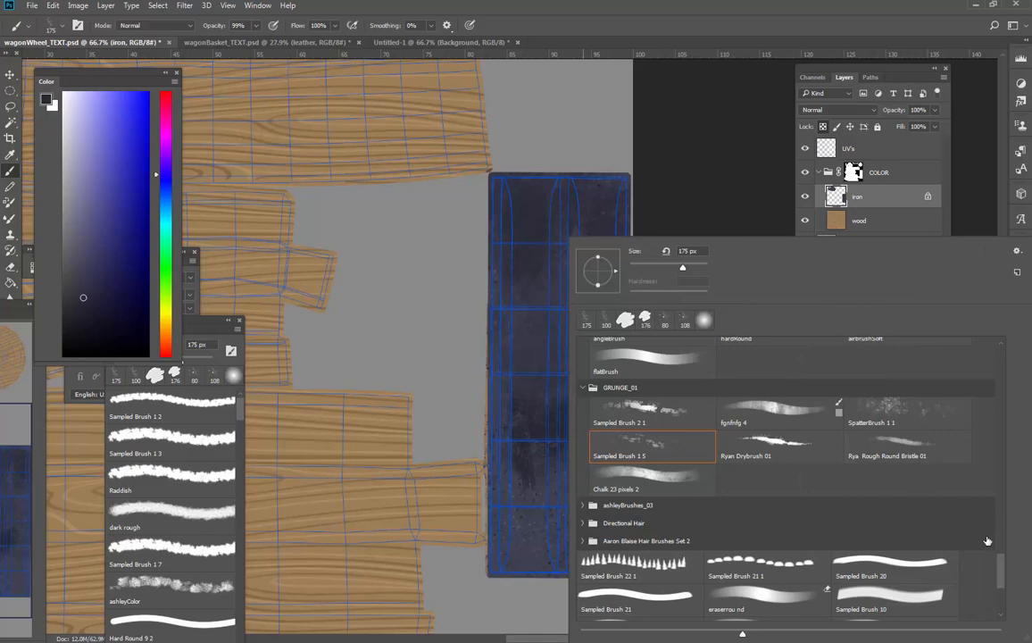
scroll(989, 571, "down", 4)
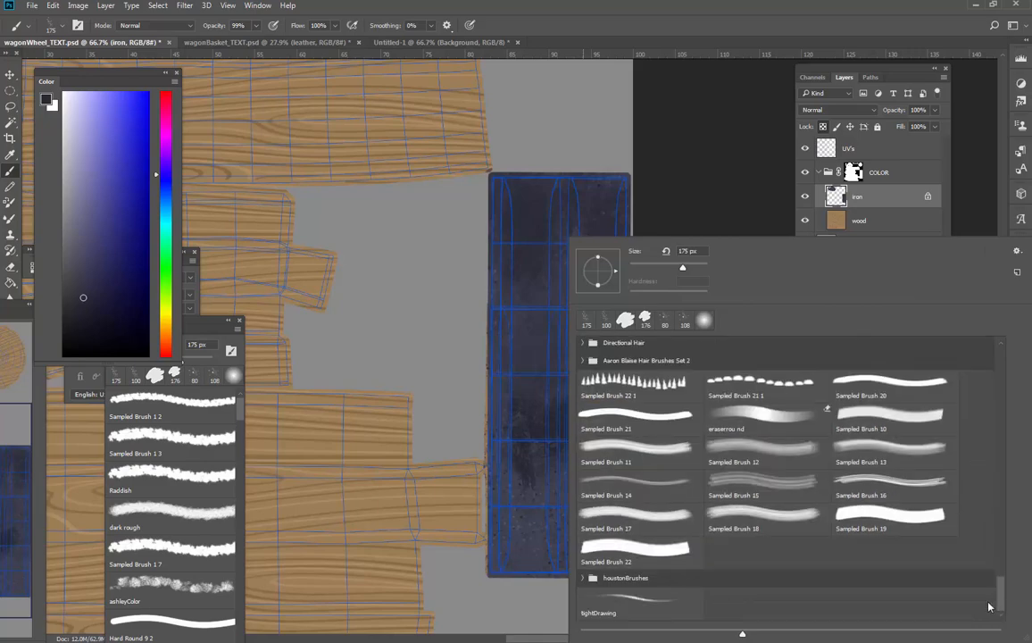
left_click(583, 579)
scroll(904, 497, "down", 5)
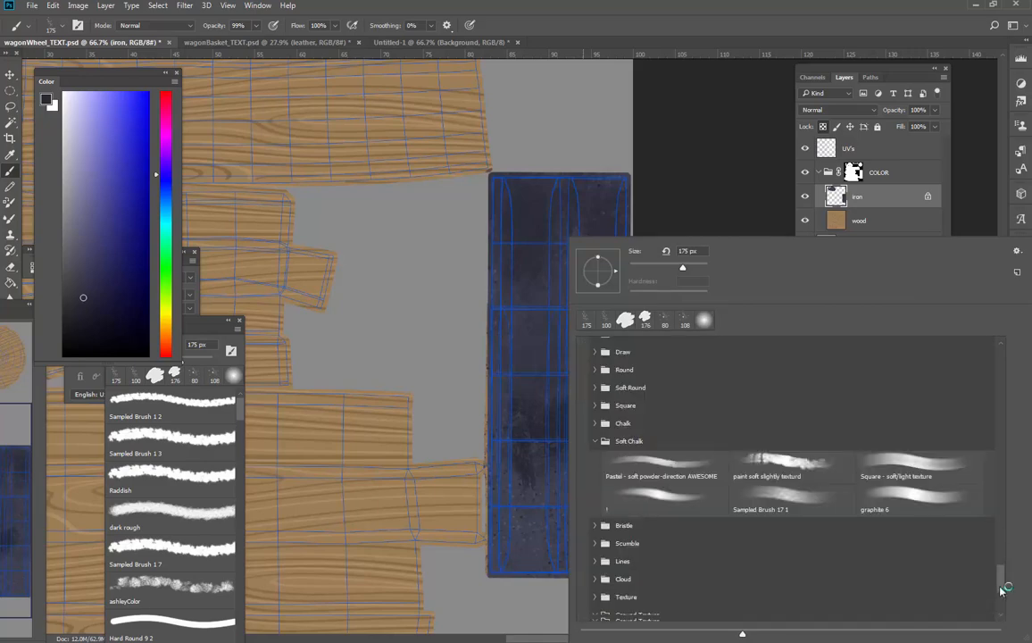
left_click_drag(1004, 581, 999, 600)
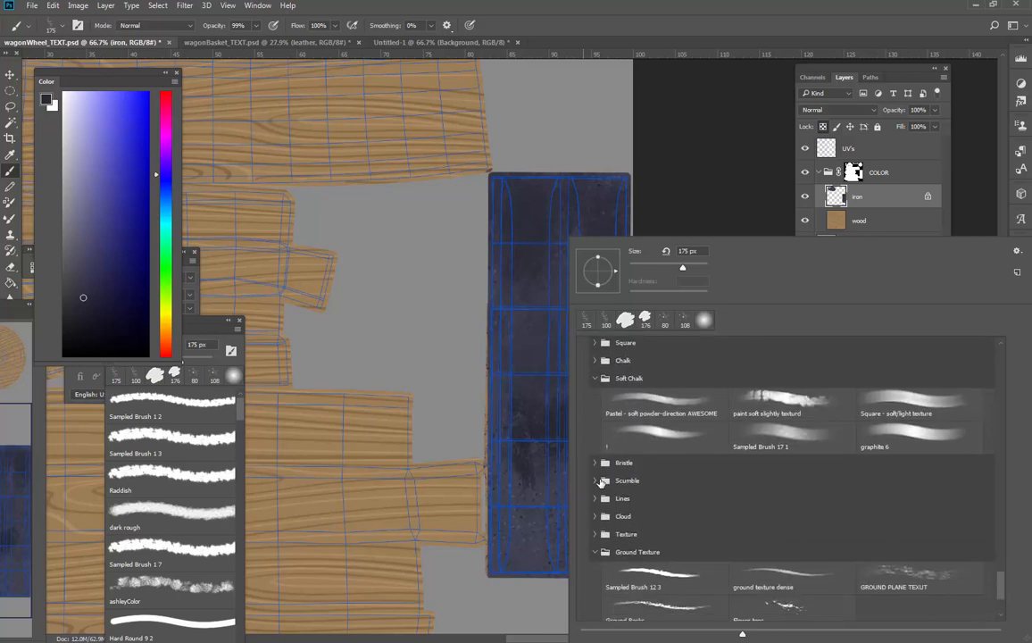
left_click(596, 480)
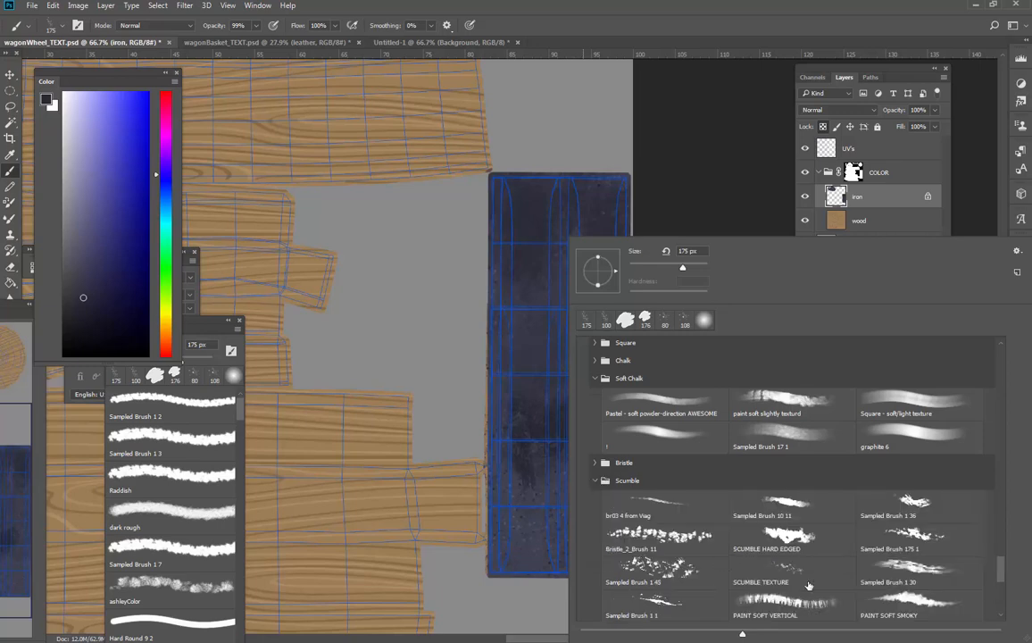
left_click(923, 536)
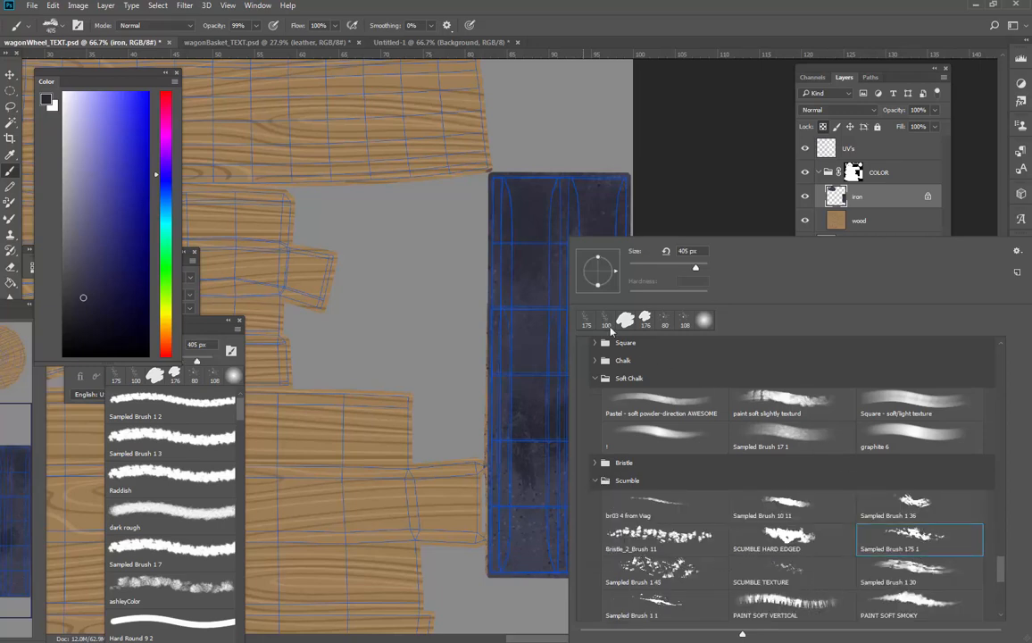
Cover the rectangular iron shell with light and dark blotches, reducing the scumble brush to 200 px
left_click(548, 346)
key("bracketleft")
key("bracketleft")
key("bracketleft")
key("bracketleft")
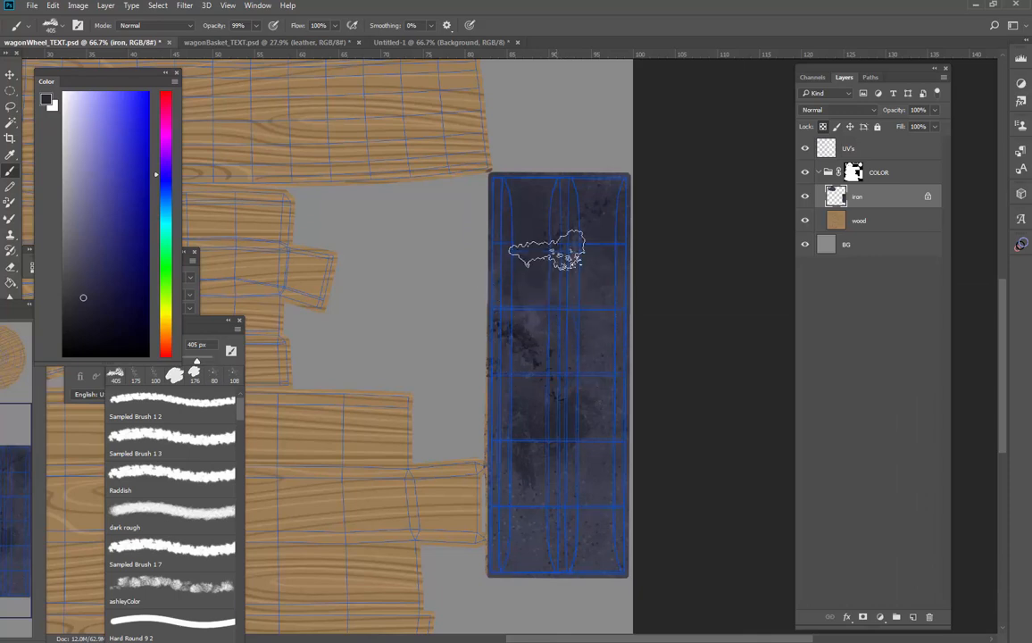
mouse_move(546, 250)
left_mouse_down()
mouse_move(522, 270)
mouse_move(580, 242)
mouse_move(593, 222)
mouse_move(590, 189)
mouse_move(562, 256)
mouse_move(596, 334)
mouse_move(607, 417)
mouse_move(549, 358)
mouse_move(533, 422)
mouse_move(560, 518)
mouse_move(558, 565)
mouse_move(603, 543)
mouse_move(608, 423)
mouse_move(498, 516)
mouse_move(505, 352)
mouse_move(504, 458)
mouse_move(476, 362)
mouse_move(528, 177)
mouse_move(578, 237)
mouse_move(518, 174)
mouse_move(606, 178)
mouse_move(612, 346)
mouse_move(603, 361)
mouse_move(535, 345)
mouse_move(574, 380)
mouse_move(576, 469)
mouse_move(520, 357)
mouse_move(512, 536)
mouse_move(601, 564)
mouse_move(538, 550)
mouse_move(485, 516)
mouse_move(591, 578)
mouse_move(593, 543)
mouse_move(517, 243)
left_mouse_up()
left_click(591, 227, "alt")
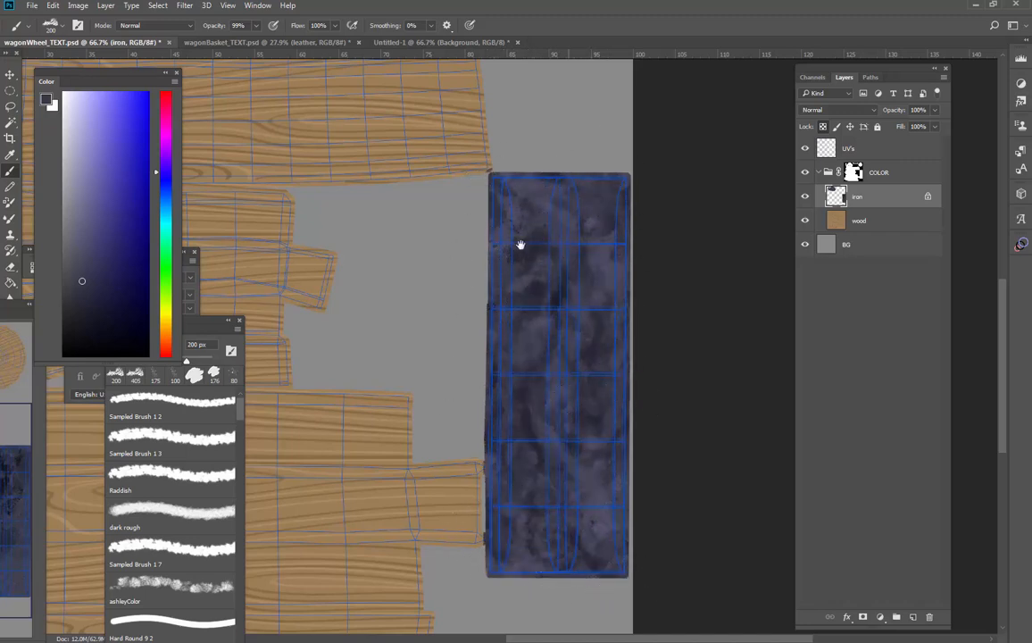
Mottle the curved iron shells and the strip beneath them with the same scumble brush, reducing it to 100 px
left_click_drag(261, 129, 544, 359)
left_click_drag(366, 216, 680, 394)
mouse_move(634, 287)
left_mouse_down()
mouse_move(599, 344)
mouse_move(603, 266)
mouse_move(644, 295)
mouse_move(662, 290)
mouse_move(658, 348)
mouse_move(643, 342)
mouse_move(727, 372)
mouse_move(744, 355)
mouse_move(724, 379)
mouse_move(679, 364)
mouse_move(708, 422)
mouse_move(657, 435)
mouse_move(523, 424)
mouse_move(529, 433)
mouse_move(509, 372)
mouse_move(476, 330)
mouse_move(482, 280)
mouse_move(455, 286)
mouse_move(484, 431)
mouse_move(460, 354)
mouse_move(563, 317)
mouse_move(574, 280)
mouse_move(699, 294)
mouse_move(732, 374)
mouse_move(747, 343)
mouse_move(732, 276)
mouse_move(755, 303)
mouse_move(601, 268)
mouse_move(632, 331)
mouse_move(586, 341)
mouse_move(580, 400)
left_mouse_up()
key("bracketleft")
key("bracketleft")
key("bracketleft")
key("[")
left_click_drag(726, 482, 393, 255)
mouse_move(768, 508)
left_mouse_down()
mouse_move(633, 421)
mouse_move(642, 465)
left_mouse_up()
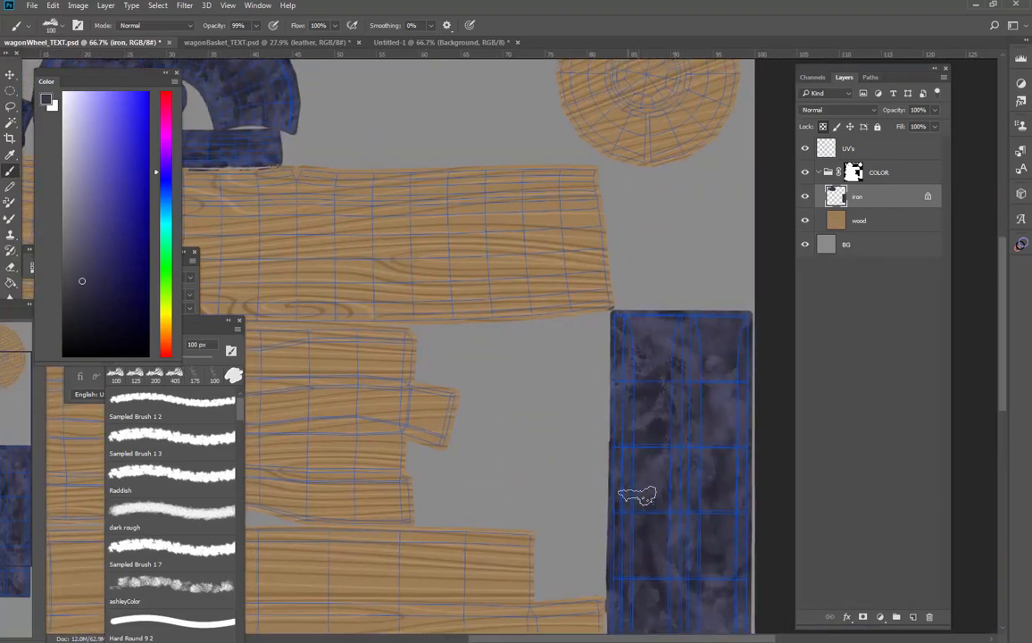
Texture the rectangular iron shell with different Scumble brushes, working at 600 px and then 500 px
mouse_move(727, 482)
left_mouse_down()
mouse_move(676, 323)
mouse_move(582, 367)
mouse_move(574, 434)
mouse_move(616, 517)
mouse_move(692, 516)
mouse_move(604, 420)
left_mouse_up()
right_click(709, 470)
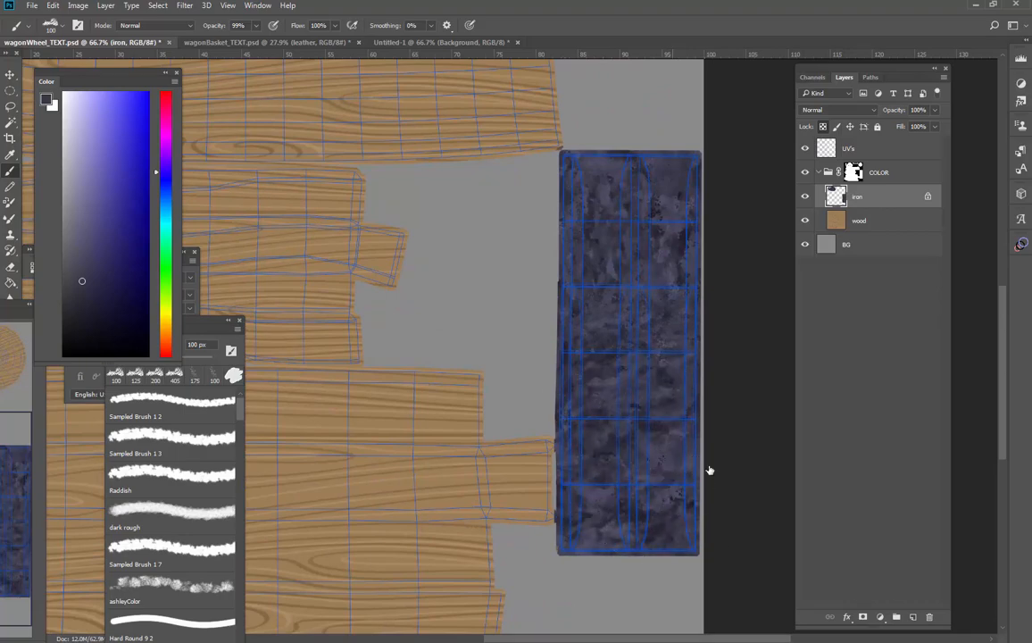
left_click(804, 571)
left_click(622, 201)
key("period")
left_click_drag(608, 299, 632, 370)
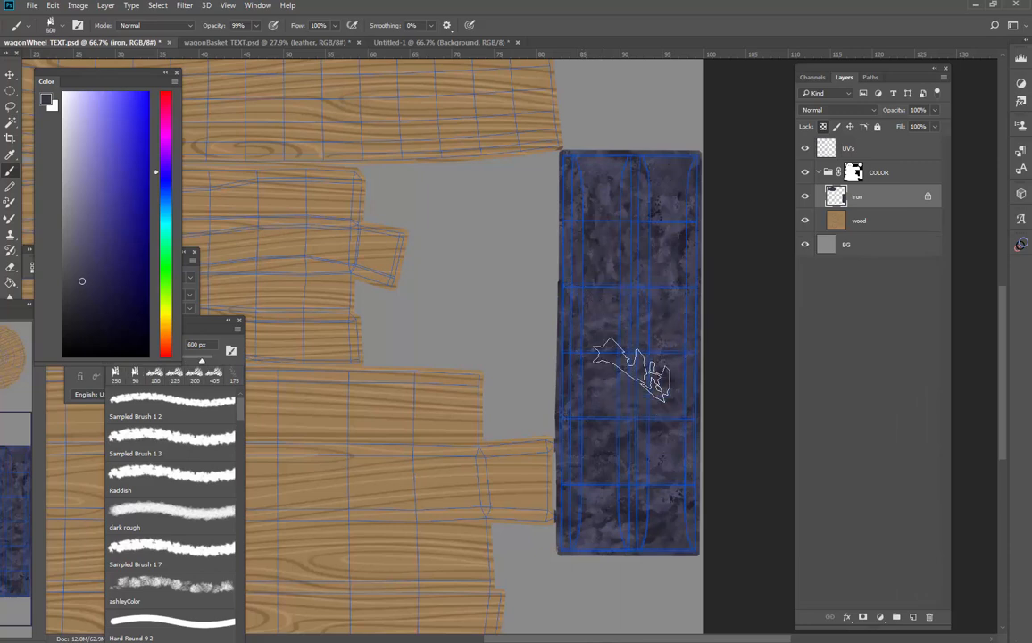
key("period")
key("bracketleft")
key("bracketleft")
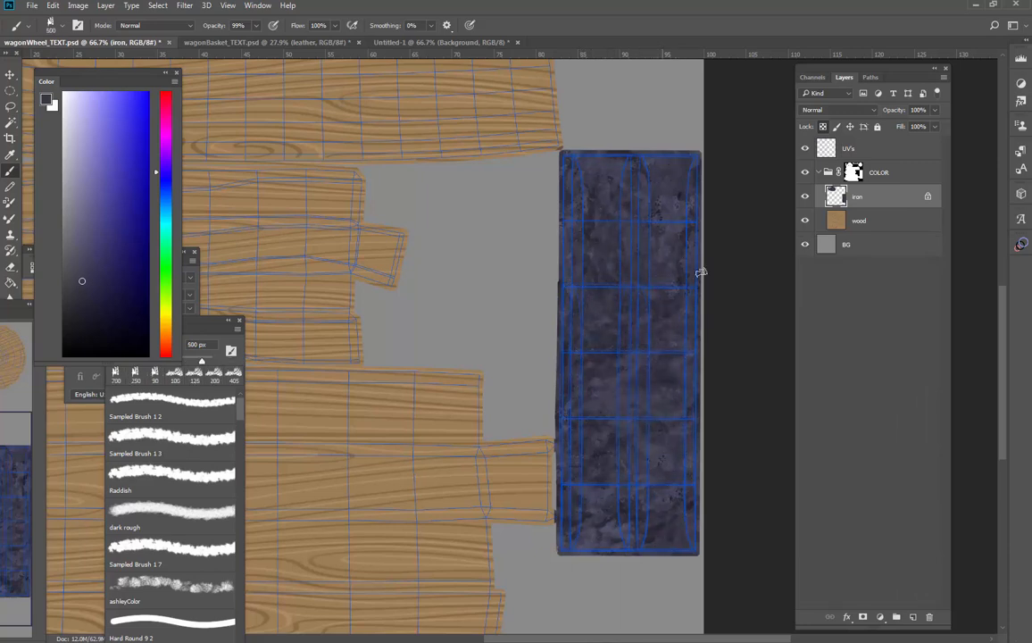
mouse_move(622, 152)
left_mouse_down()
mouse_move(648, 222)
mouse_move(608, 507)
left_mouse_up()
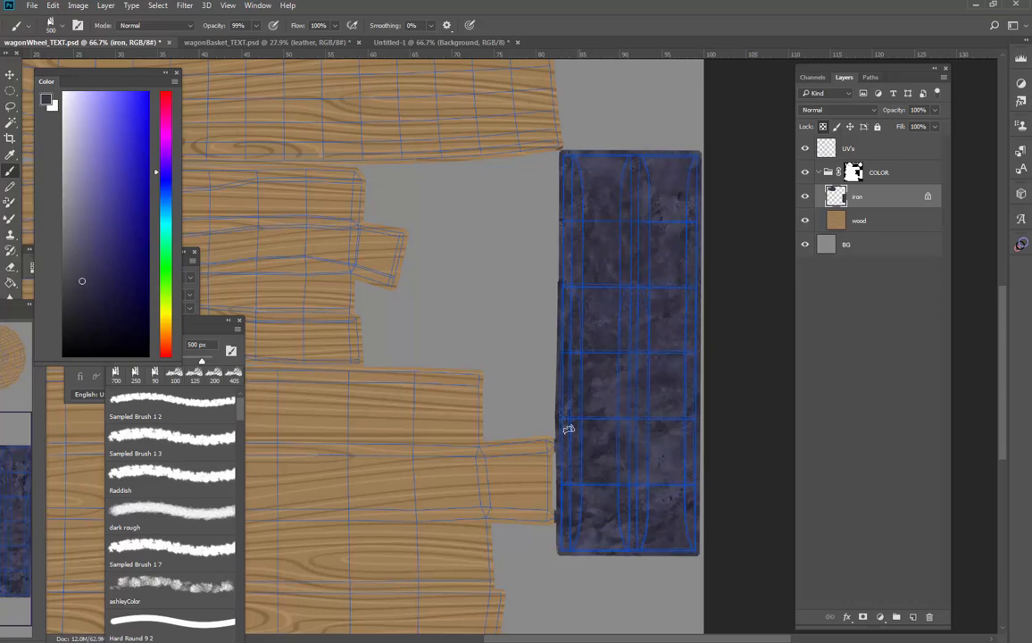
left_click_drag(561, 390, 640, 444)
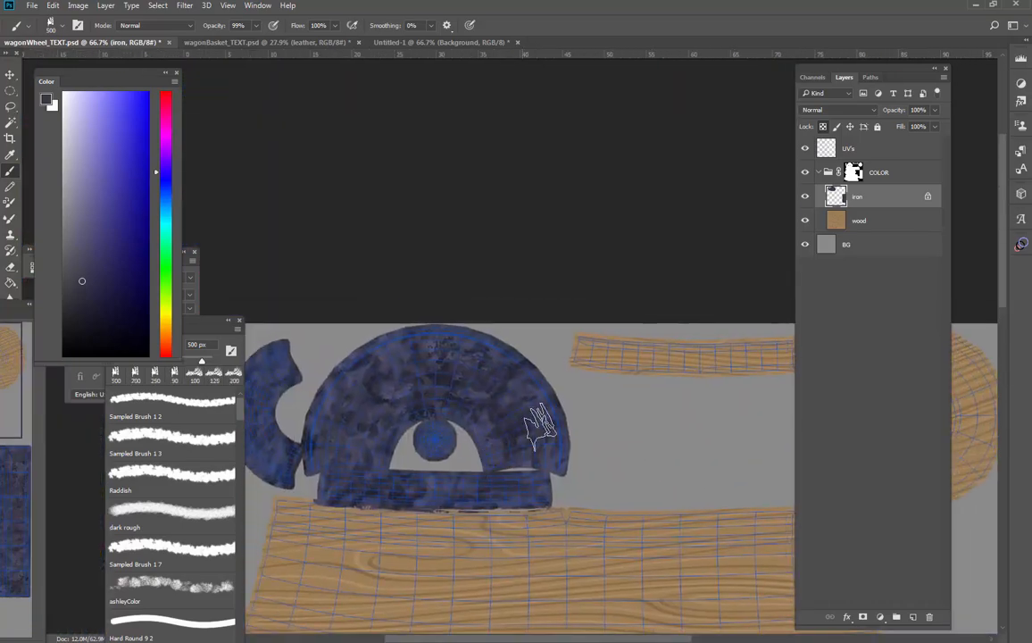
Reduce the scumble brush to 250 px and break up the tones on the curved iron shells and the strip beneath them
key("bracketleft")
key("bracketleft")
key("bracketleft")
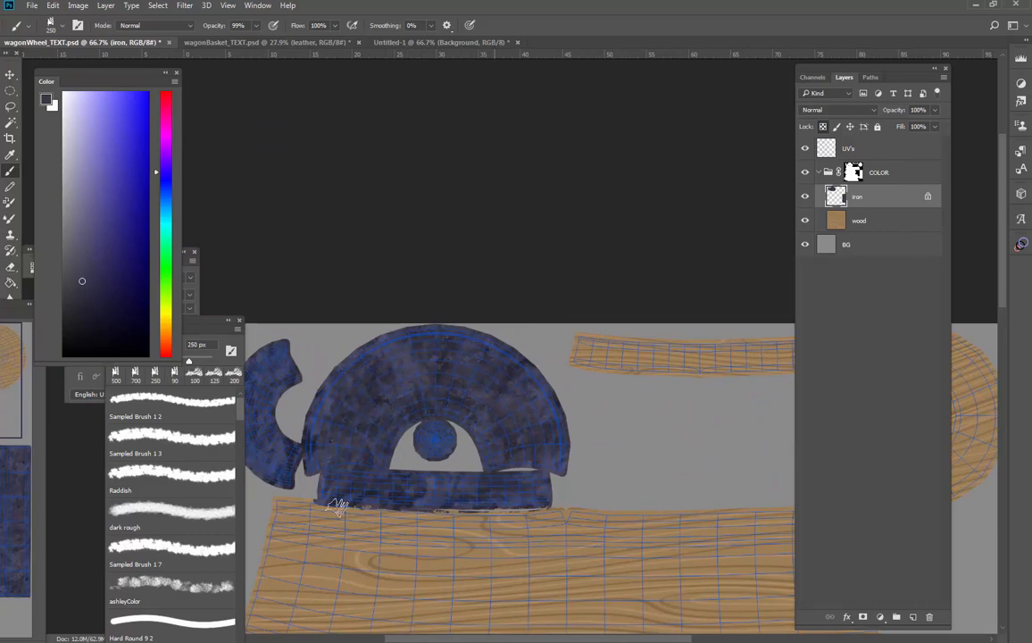
left_click_drag(305, 484, 426, 472)
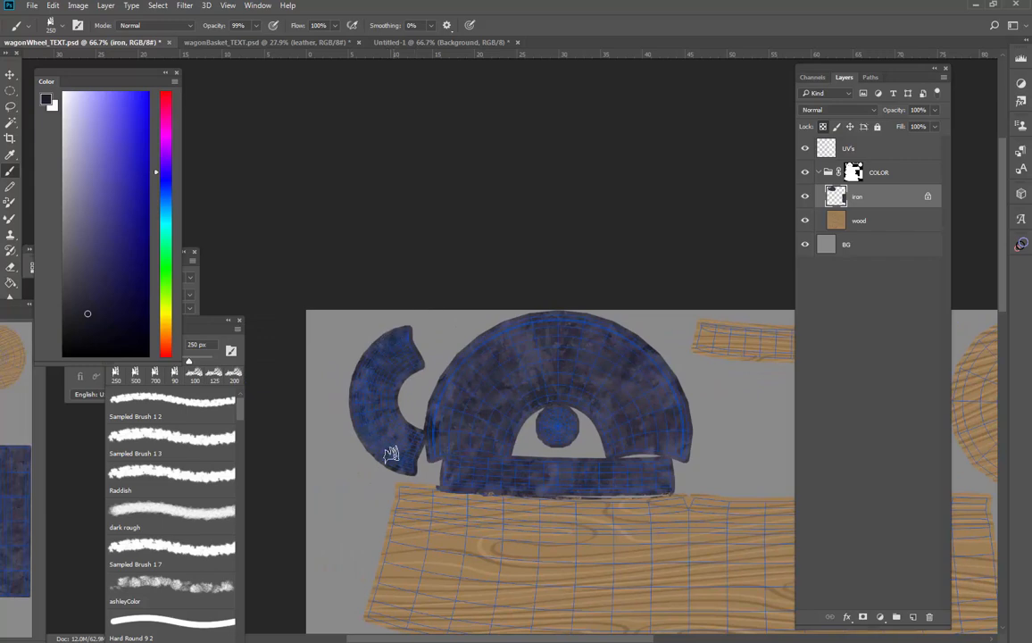
Hide the UV's layer and add darker scumble texture to the curved and rectangular iron shells at 250 px
left_click(804, 148)
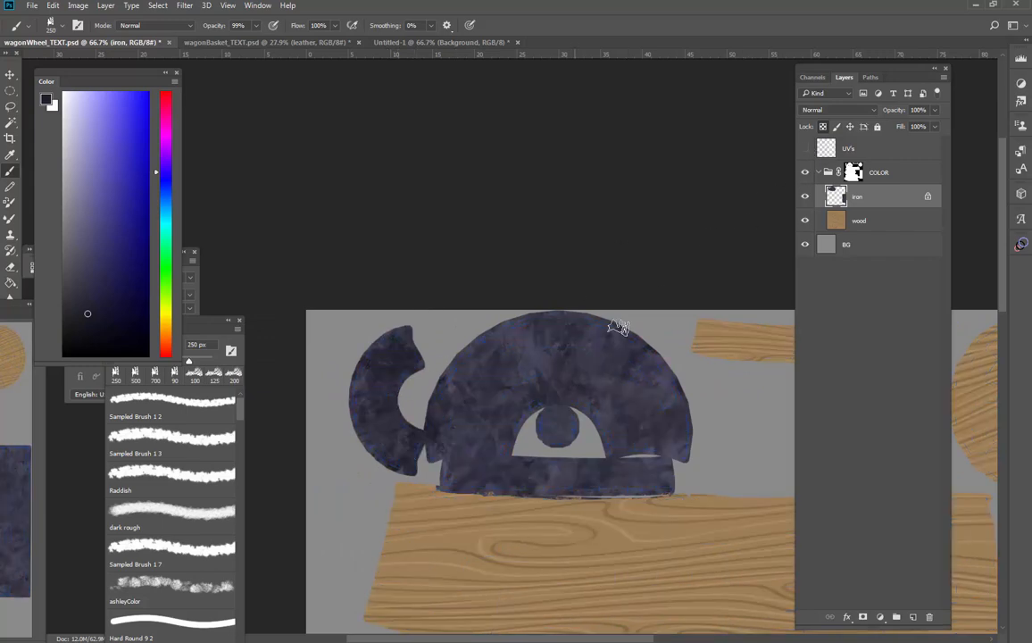
mouse_move(618, 328)
left_mouse_down()
mouse_move(507, 350)
mouse_move(456, 417)
mouse_move(484, 470)
mouse_move(649, 478)
mouse_move(680, 371)
mouse_move(575, 364)
left_mouse_up()
left_click_drag(718, 585, 415, 343)
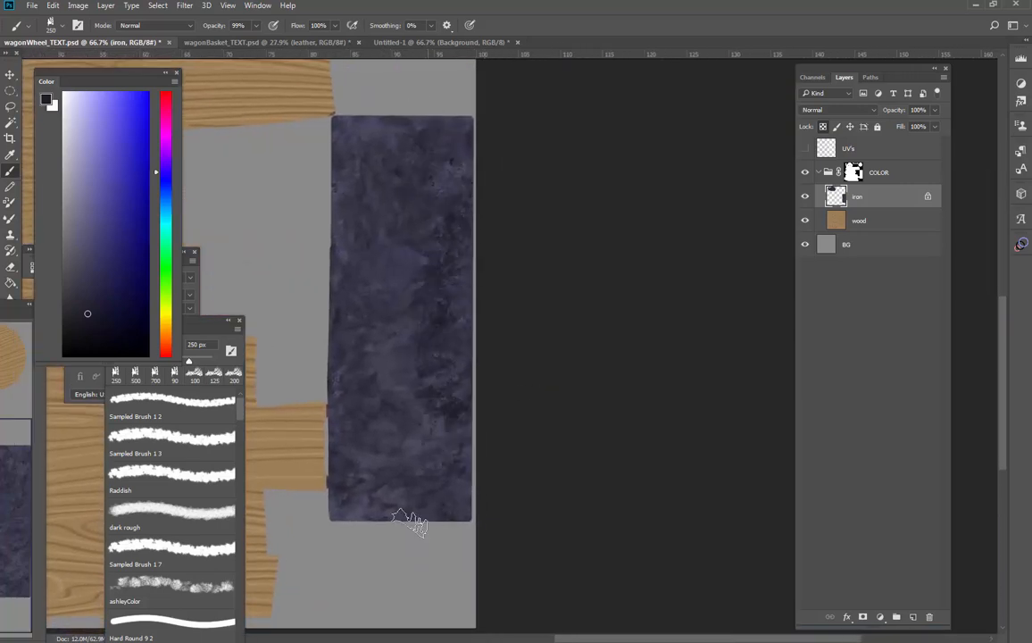
mouse_move(409, 520)
left_mouse_down()
mouse_move(357, 491)
mouse_move(341, 184)
mouse_move(429, 127)
mouse_move(456, 244)
mouse_move(437, 484)
left_mouse_up()
Choose Sampled Brush 1 2 from the Chalk brush group
right_click(645, 442)
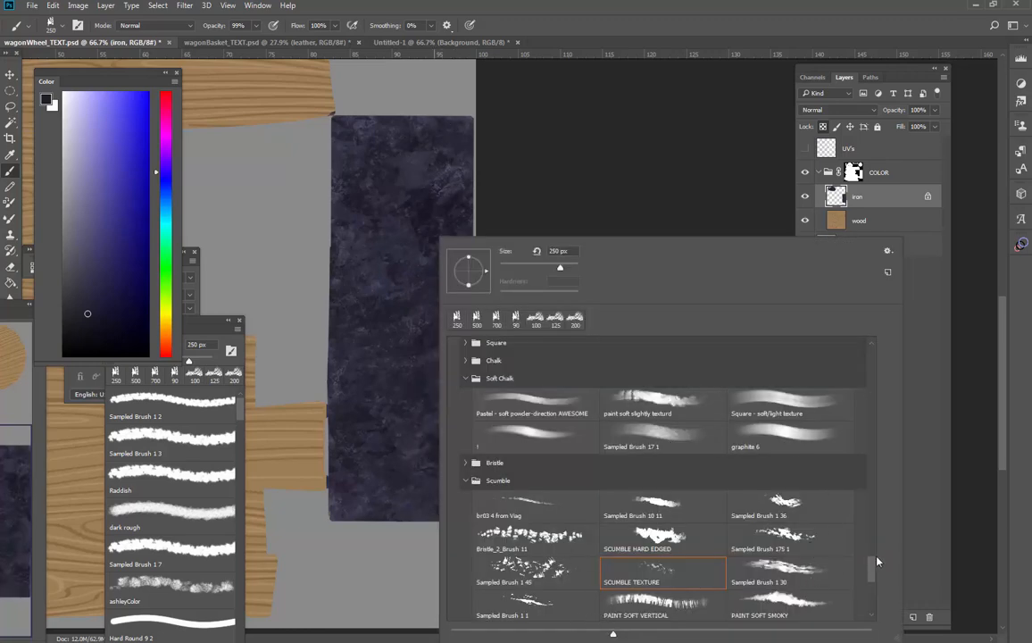
scroll(873, 560, "up", 2)
left_click(466, 519)
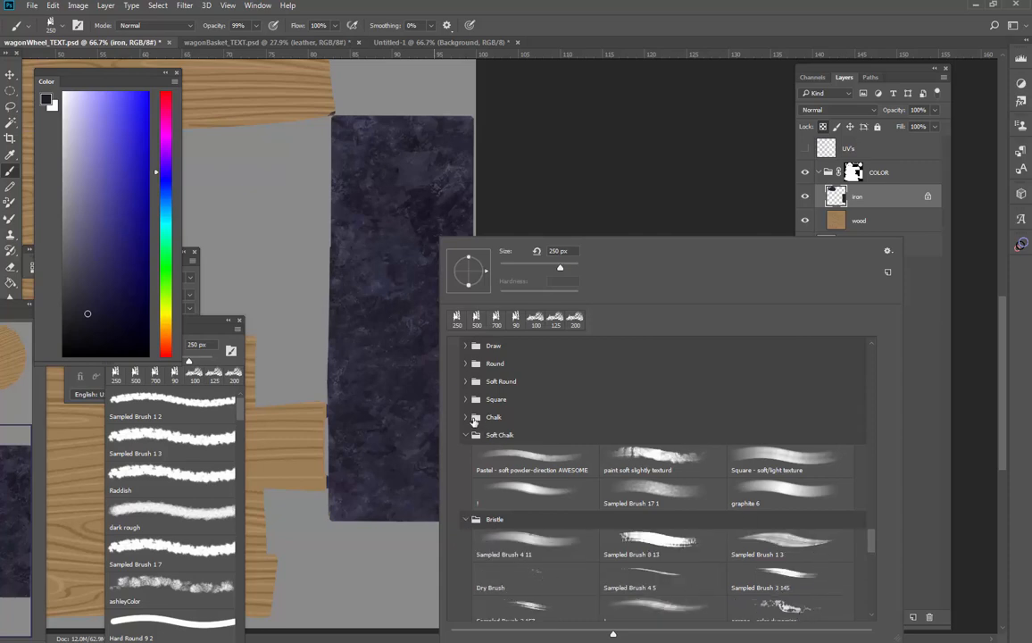
left_click(465, 416)
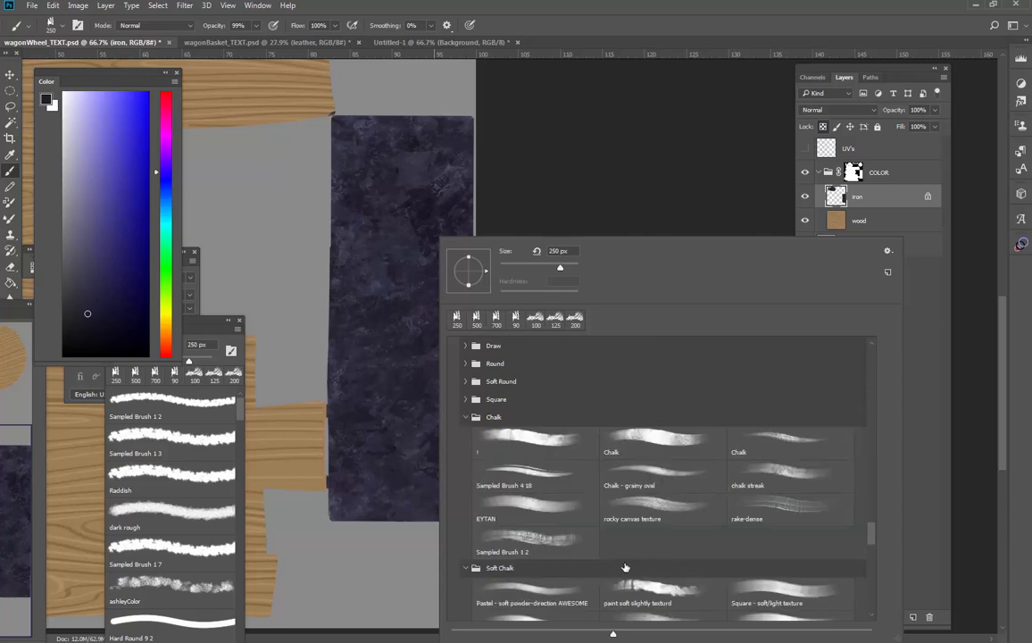
left_click(533, 541)
left_click(354, 473)
Enlarge the chalk brush to 200 px and cover the rectangular iron shell with a dark blue-black tone
key("bracketright")
key("bracketright")
key("bracketright")
key("bracketright")
left_click_drag(386, 383, 389, 527)
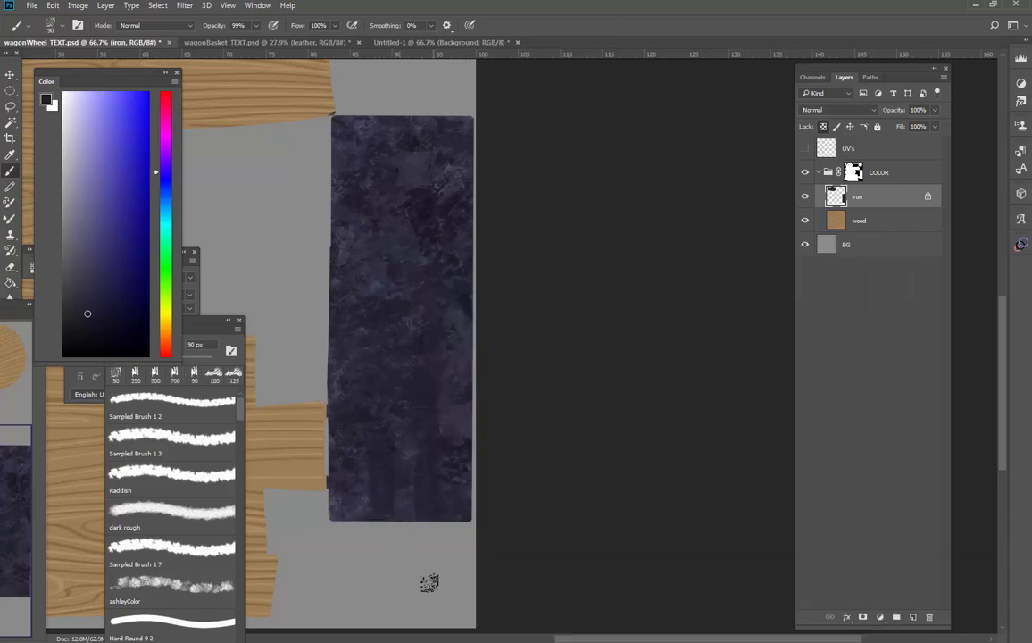
key("bracketright")
key("bracketright")
key("bracketright")
key("bracketright")
key("bracketright")
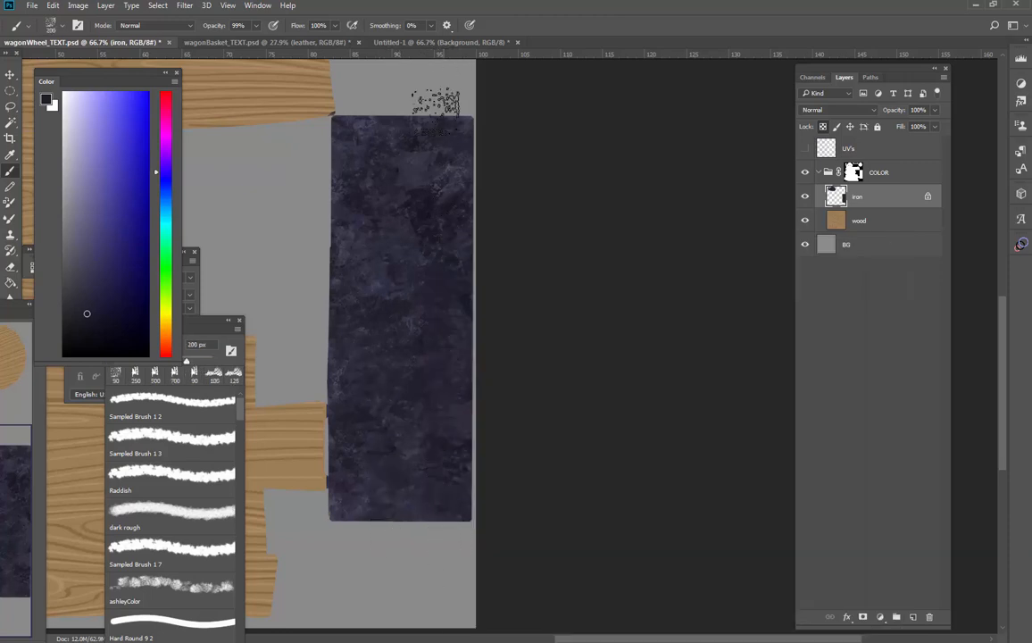
mouse_move(353, 471)
left_mouse_down()
mouse_move(346, 123)
mouse_move(474, 579)
left_mouse_up()
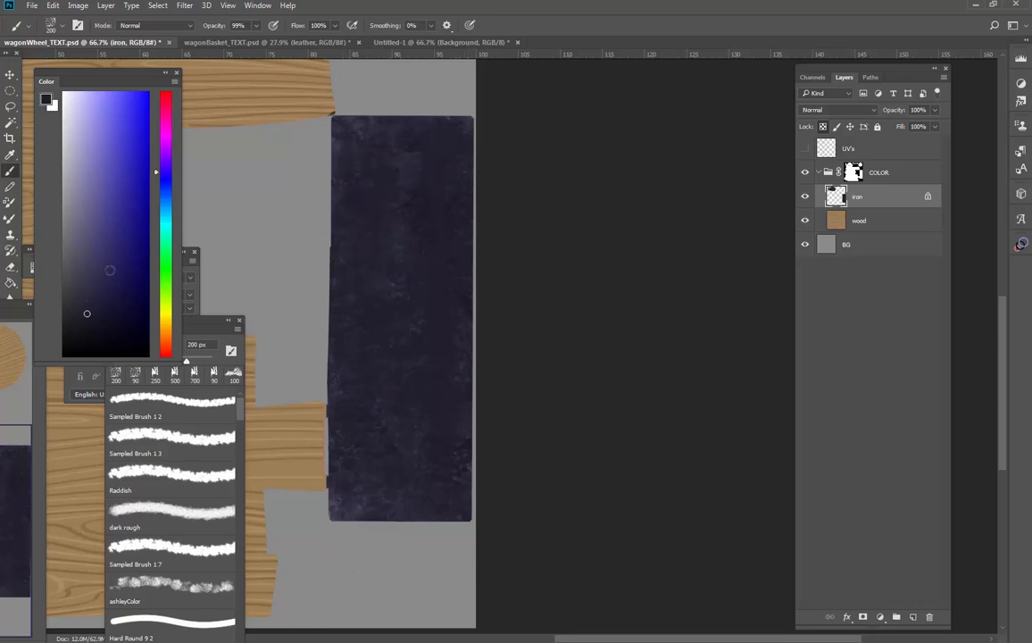
Brush a slightly lighter blue-grey over the rectangular iron shell with the 200 px chalk brush
mouse_move(357, 221)
left_mouse_down()
mouse_move(385, 239)
mouse_move(415, 150)
mouse_move(428, 549)
mouse_move(359, 102)
left_mouse_up()
left_click(83, 284)
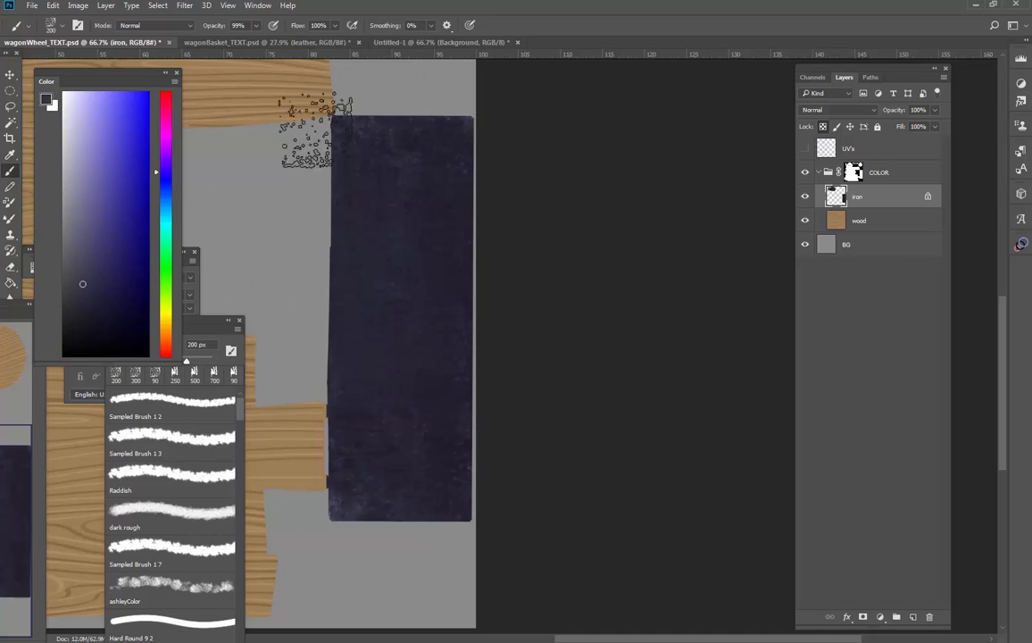
mouse_move(315, 131)
left_mouse_down()
mouse_move(354, 493)
mouse_move(405, 325)
mouse_move(439, 140)
left_mouse_up()
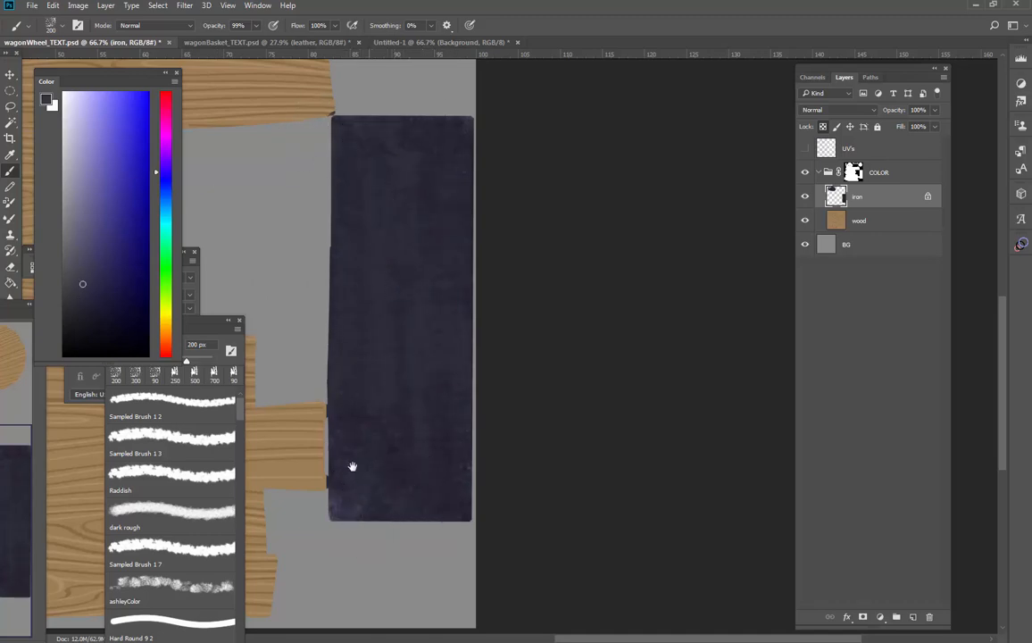
Cover the curved iron shells, small disc and strip with closely related dark blue-black tones using the 200 px chalk brush
left_click_drag(317, 317, 567, 453)
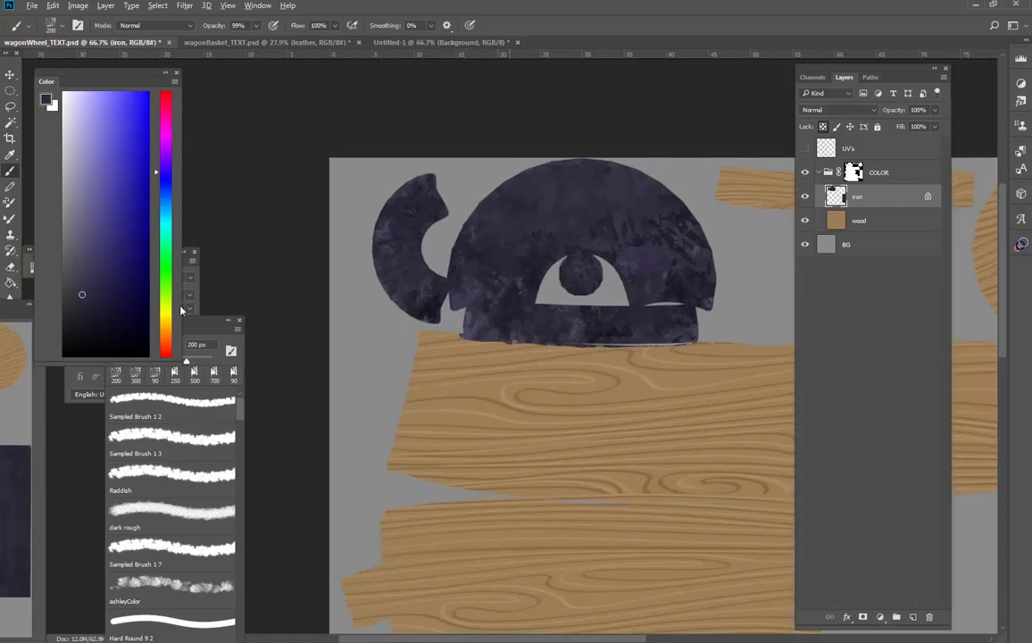
left_click(88, 326)
mouse_move(397, 215)
left_mouse_down()
mouse_move(706, 192)
mouse_move(617, 266)
mouse_move(600, 338)
mouse_move(604, 231)
mouse_move(691, 272)
mouse_move(488, 306)
mouse_move(401, 193)
mouse_move(409, 295)
mouse_move(421, 180)
mouse_move(715, 276)
mouse_move(686, 252)
left_mouse_up()
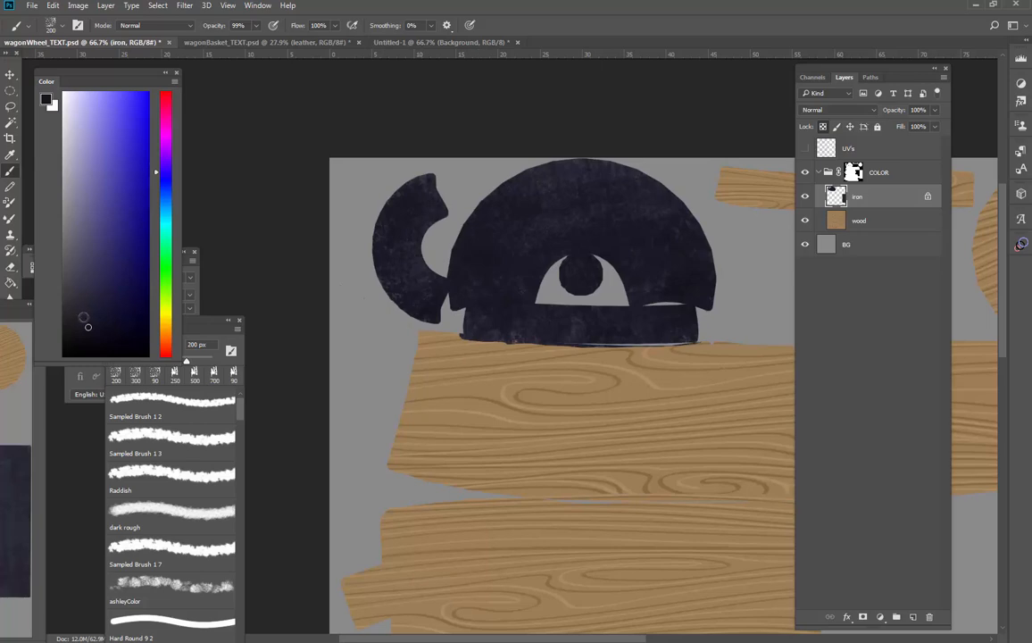
left_click(427, 191, "alt")
mouse_move(429, 201)
left_mouse_down()
mouse_move(424, 308)
mouse_move(439, 313)
mouse_move(488, 291)
mouse_move(589, 185)
left_mouse_up()
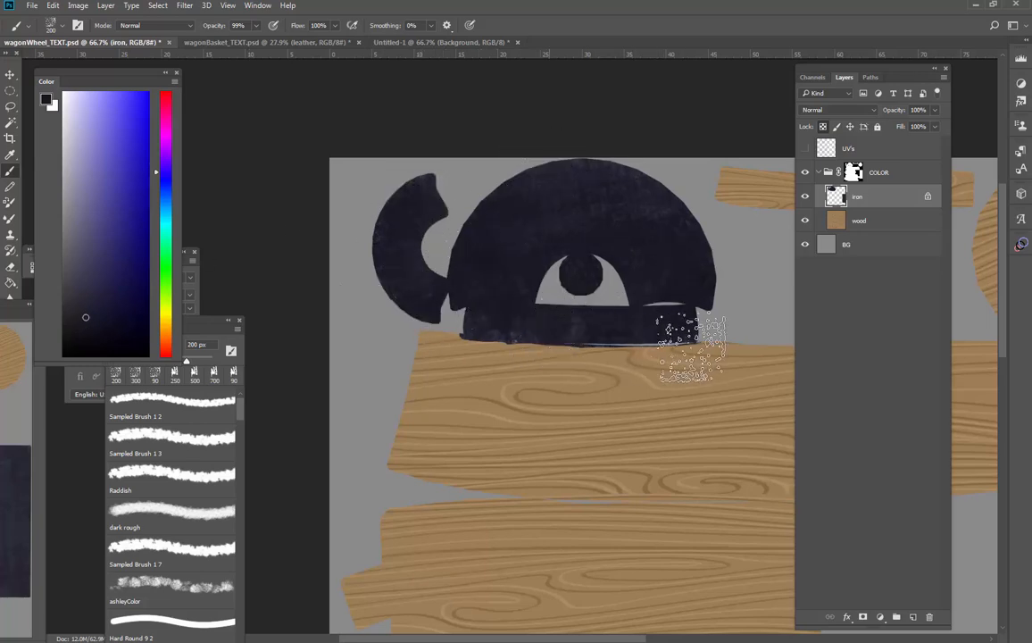
left_click(83, 302)
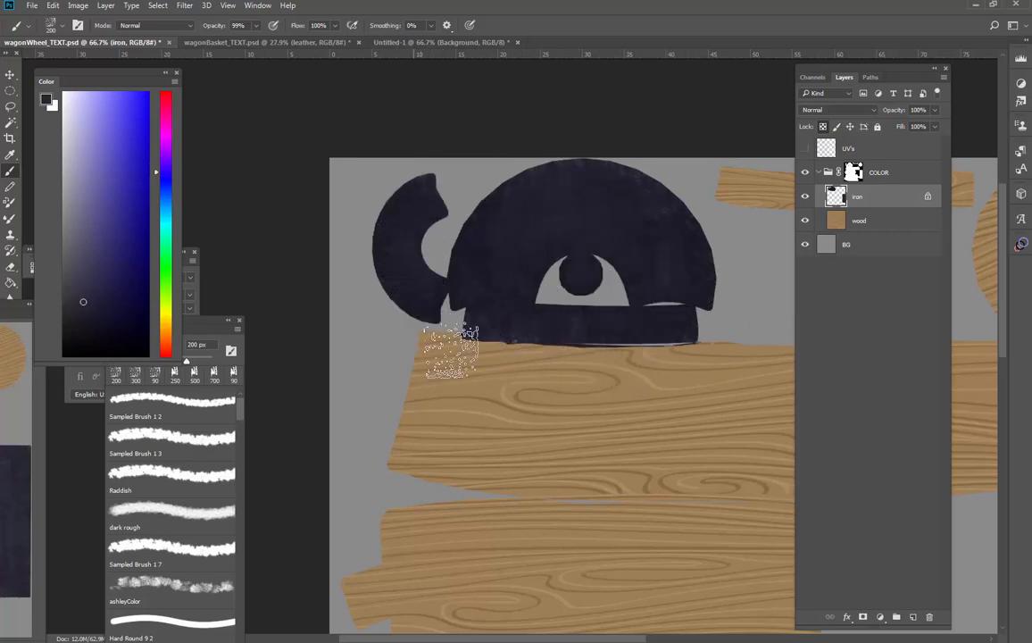
Darken the rectangular iron shell with near-black vertical chalk strokes and even it out with a slightly lighter tone
mouse_move(660, 505)
left_mouse_down()
mouse_move(316, 281)
mouse_move(382, 357)
left_mouse_up()
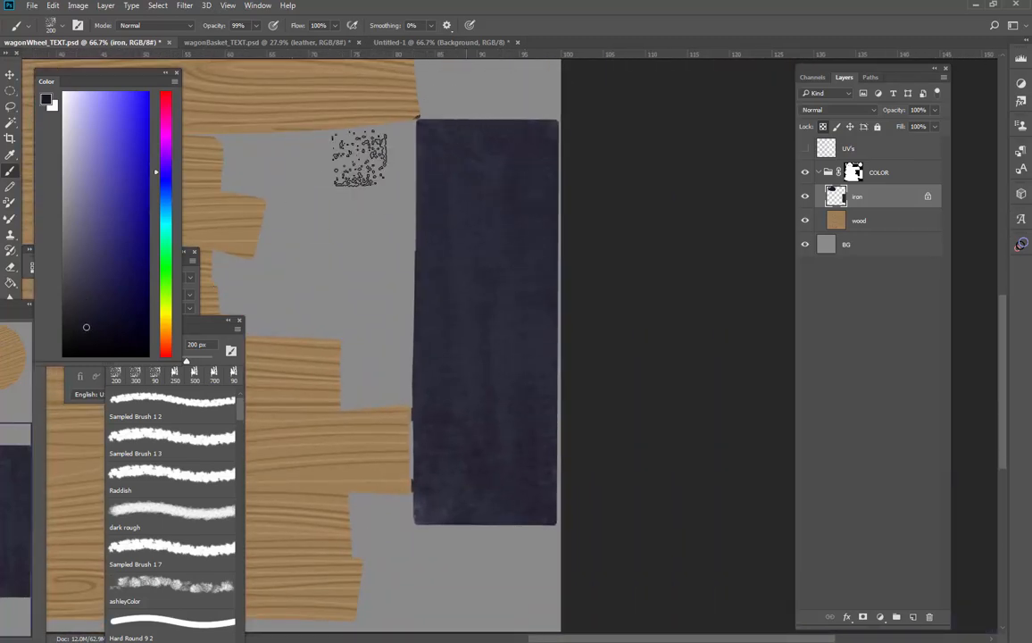
mouse_move(435, 130)
left_mouse_down()
mouse_move(454, 447)
mouse_move(458, 143)
mouse_move(488, 344)
mouse_move(496, 464)
left_mouse_up()
left_click_drag(513, 112, 529, 439)
mouse_move(535, 134)
left_mouse_down()
mouse_move(555, 428)
mouse_move(509, 184)
mouse_move(482, 491)
left_mouse_up()
left_click_drag(442, 393, 437, 454)
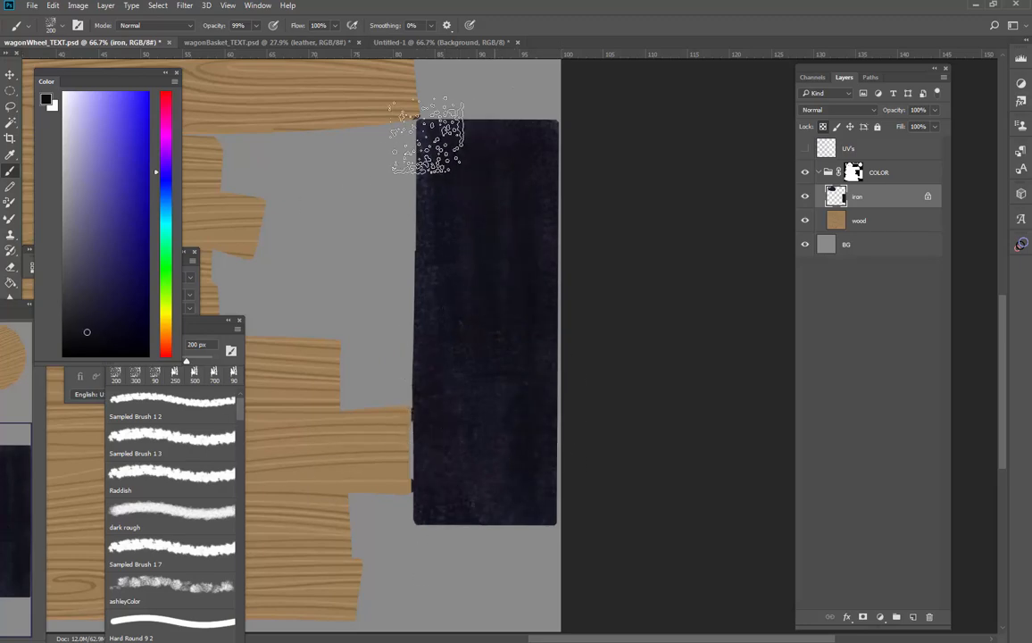
left_click(85, 319)
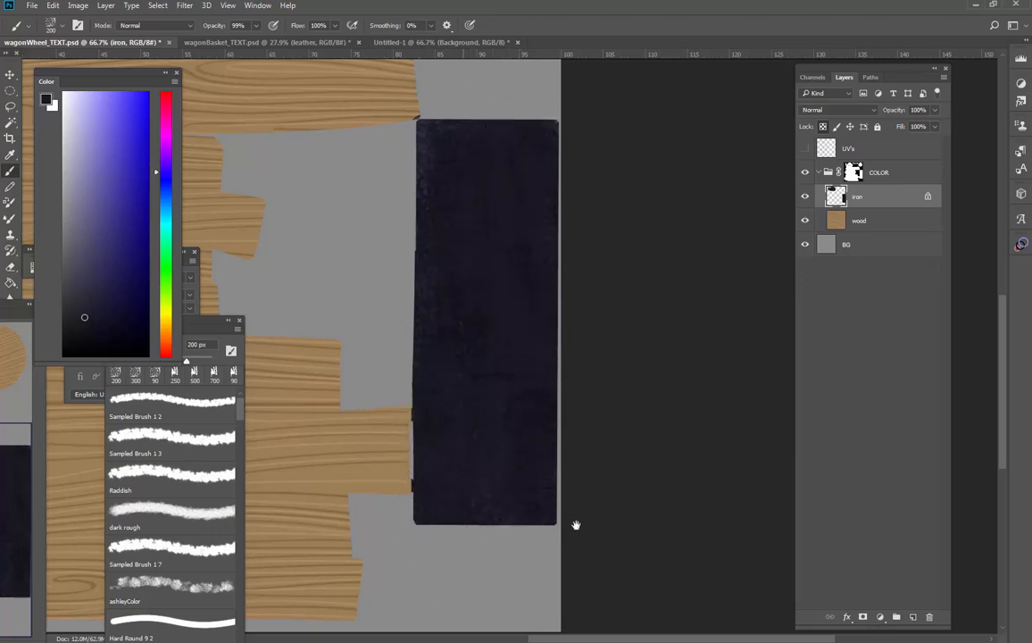
Export the wheel texture as a JPEG, replacing wagonWheel_COLOR.jpg in the TEXTURES folder
left_click_drag(247, 207, 601, 470)
left_click_drag(351, 345, 481, 443)
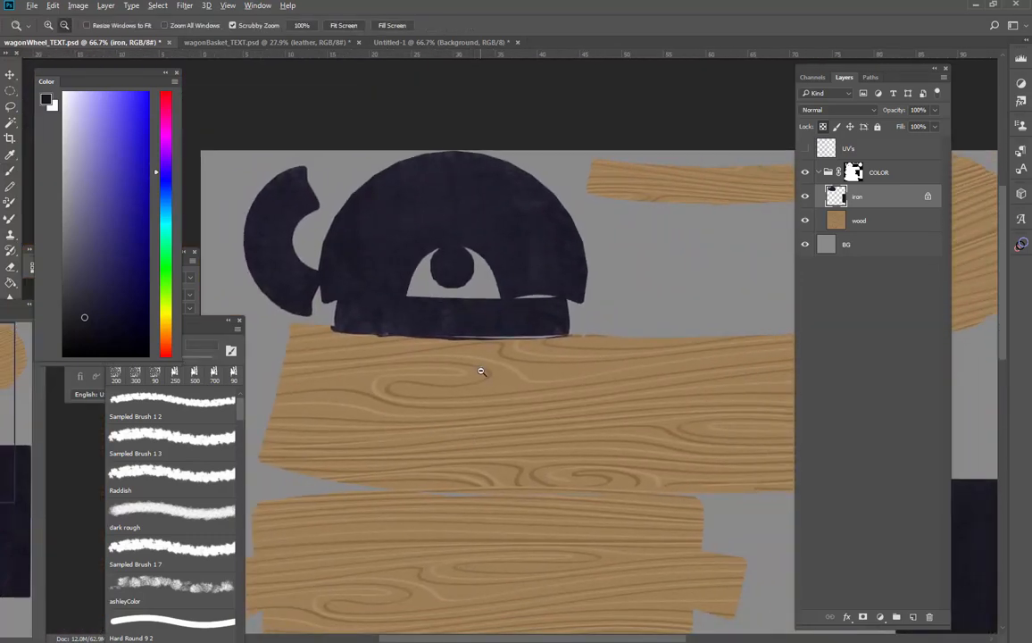
left_click(481, 372, "alt")
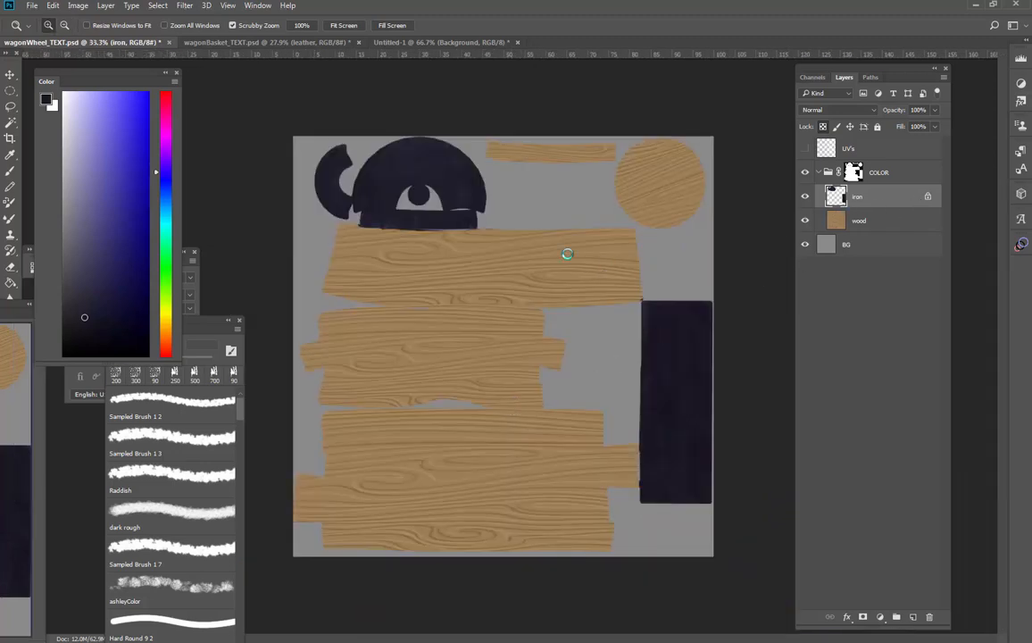
key("ctrl+shift+s")
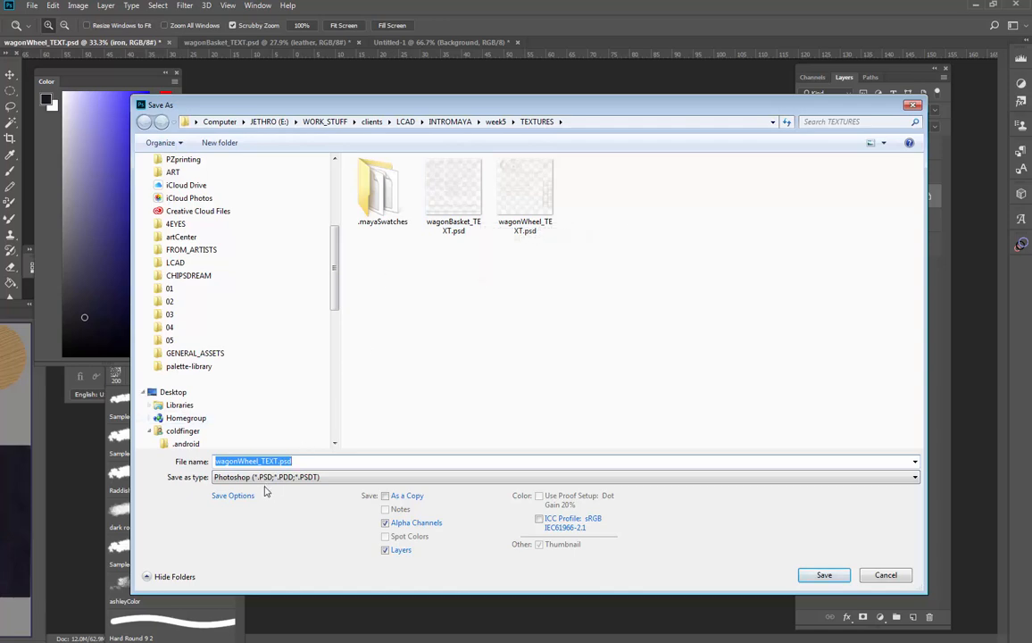
left_click(264, 478)
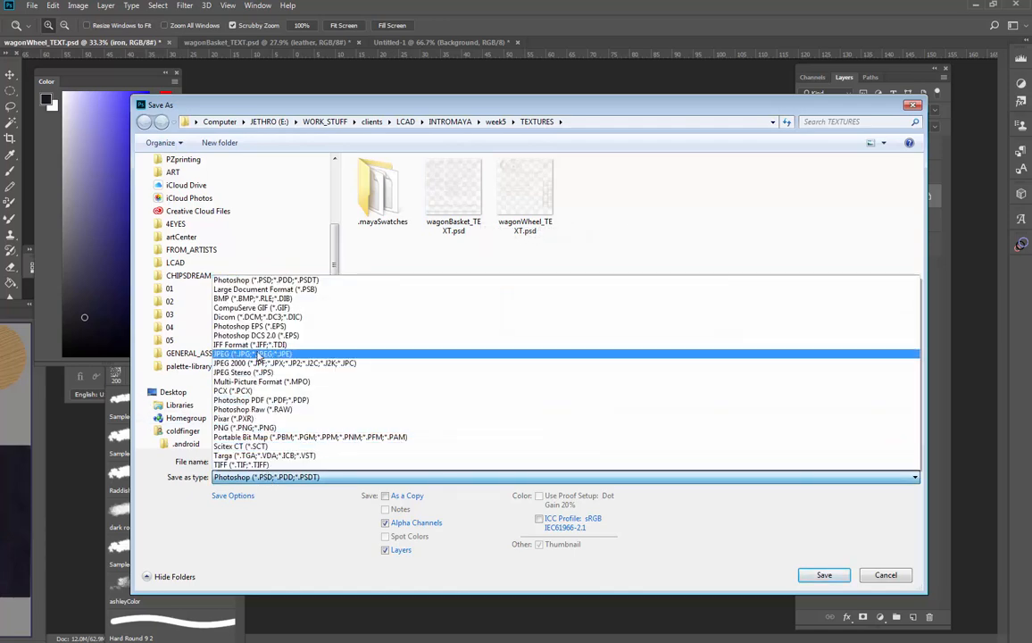
left_click(258, 356)
left_click(524, 192)
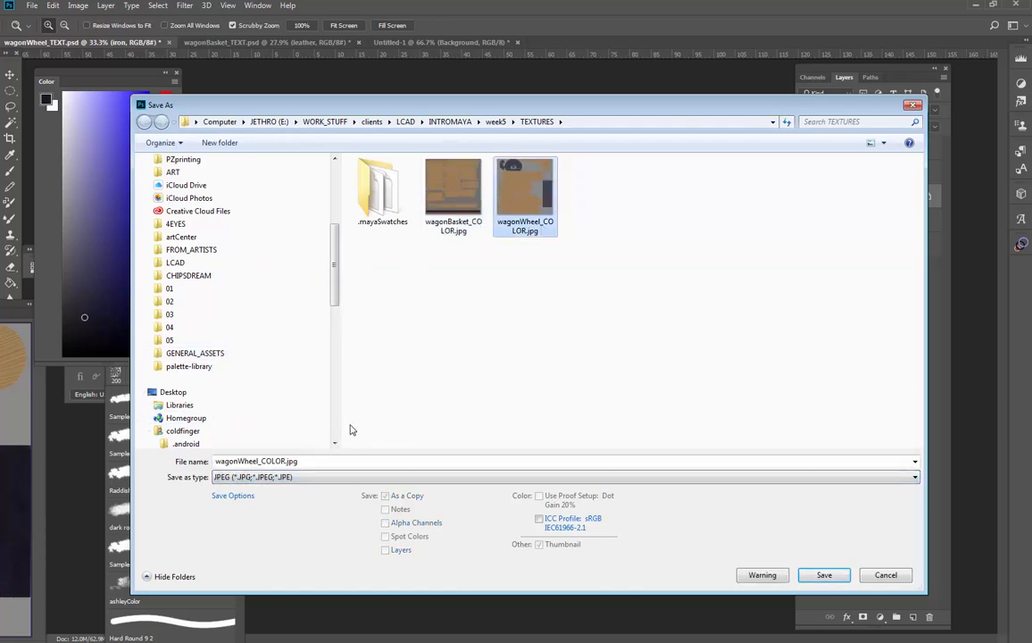
left_click(848, 580)
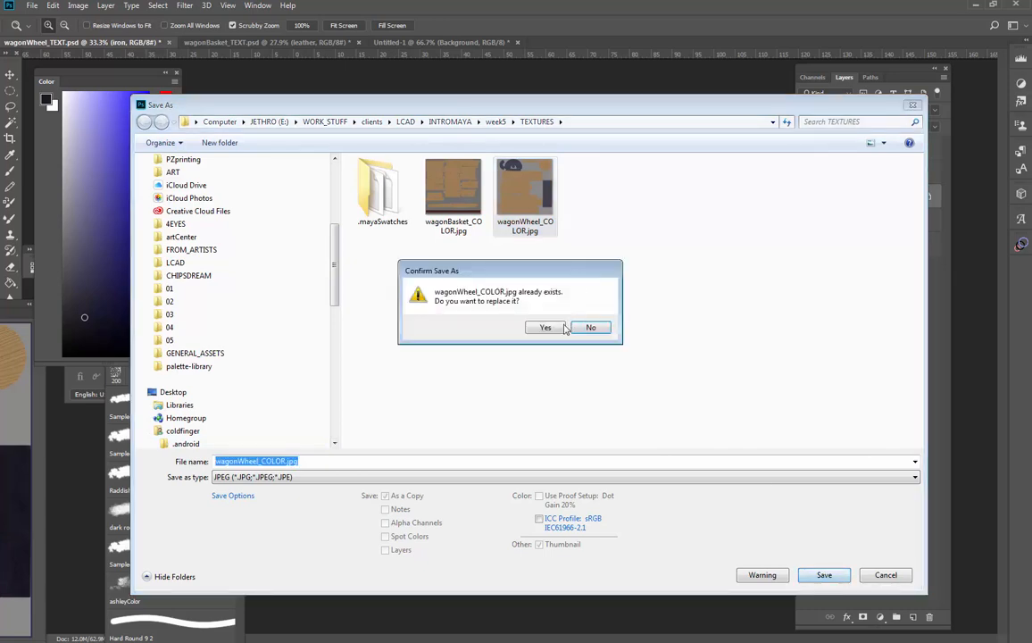
left_click(546, 325)
left_click(560, 203)
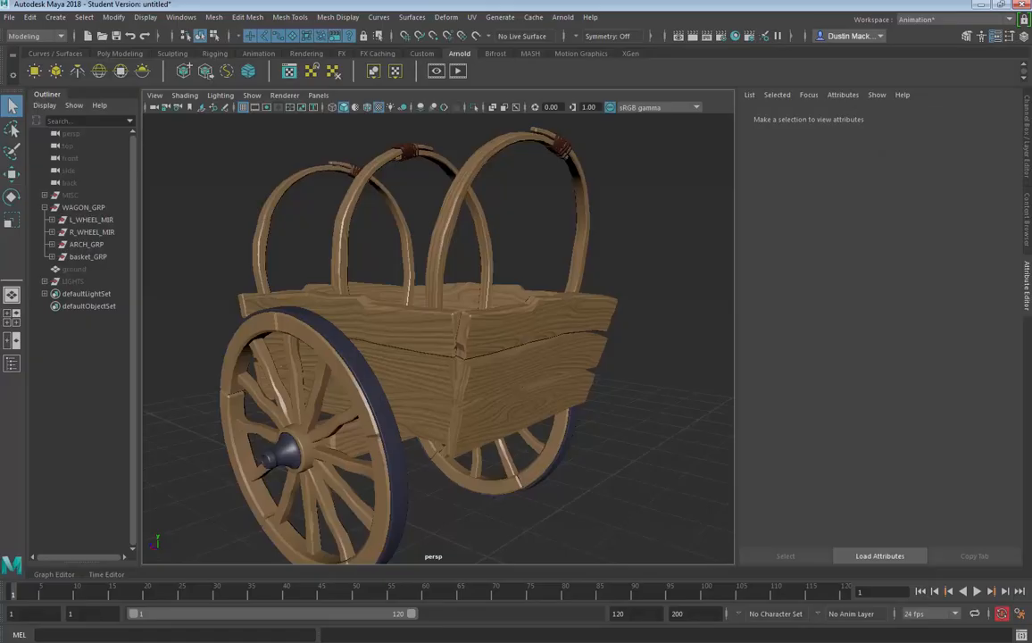
In Maya, refresh the WagonWheel_blinn colour map on the metal rim and inspect the wheel and whole wagon
left_click(362, 384)
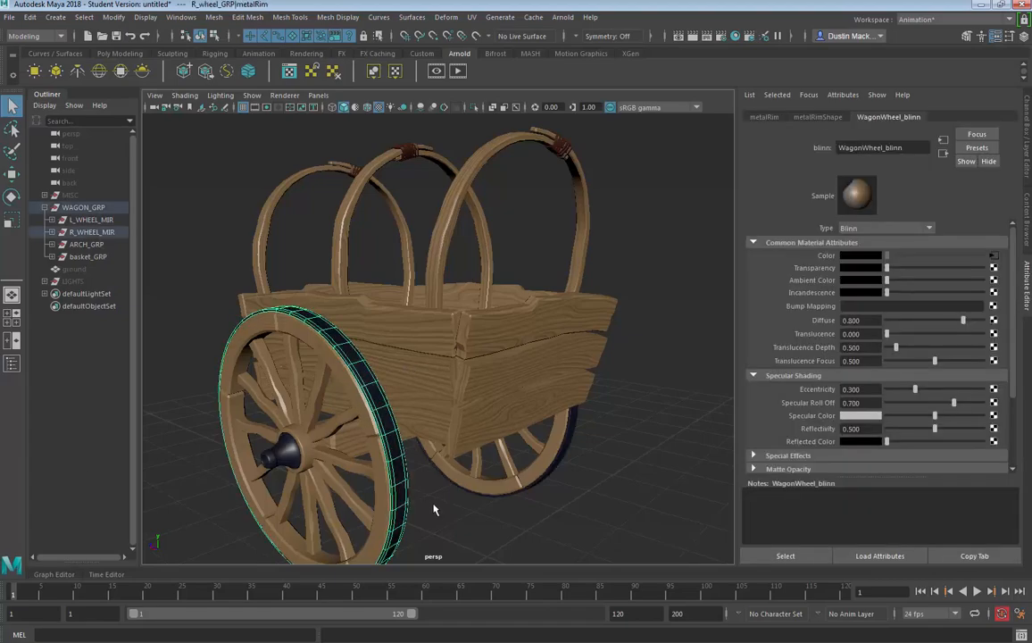
left_click(405, 466)
left_click_drag(405, 466, 637, 356)
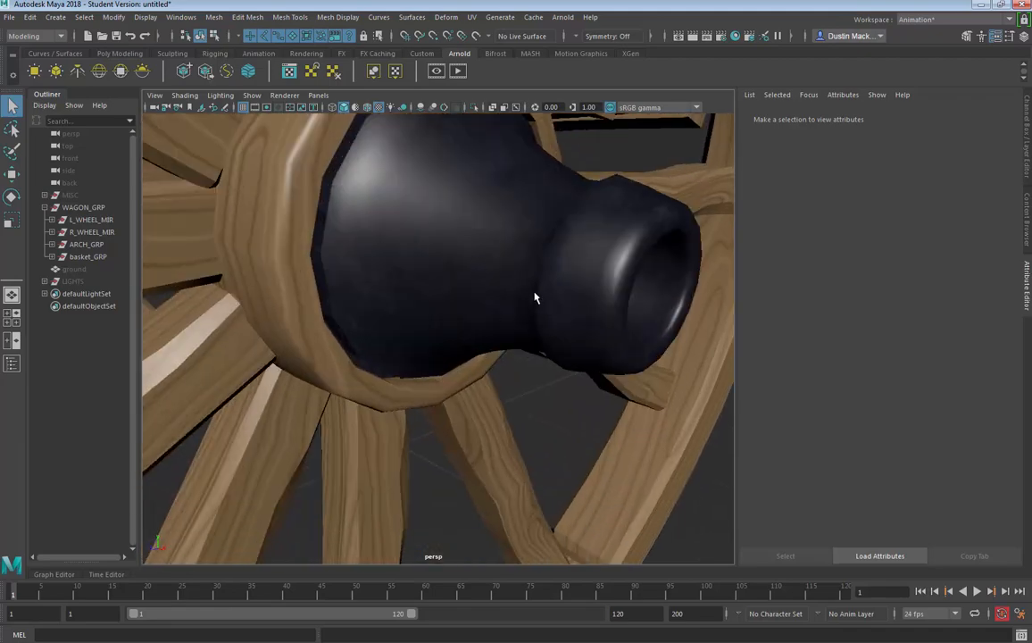
left_click_drag(535, 297, 510, 319)
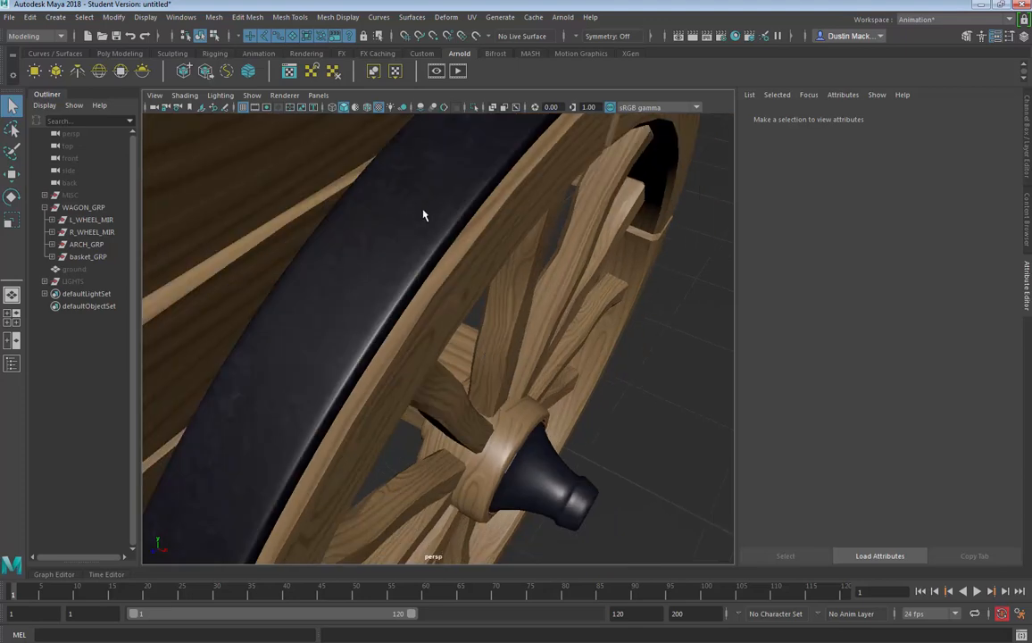
key("f")
mouse_move(375, 329)
left_mouse_down()
mouse_move(271, 305)
mouse_move(245, 316)
mouse_move(376, 310)
mouse_move(385, 344)
left_mouse_up()
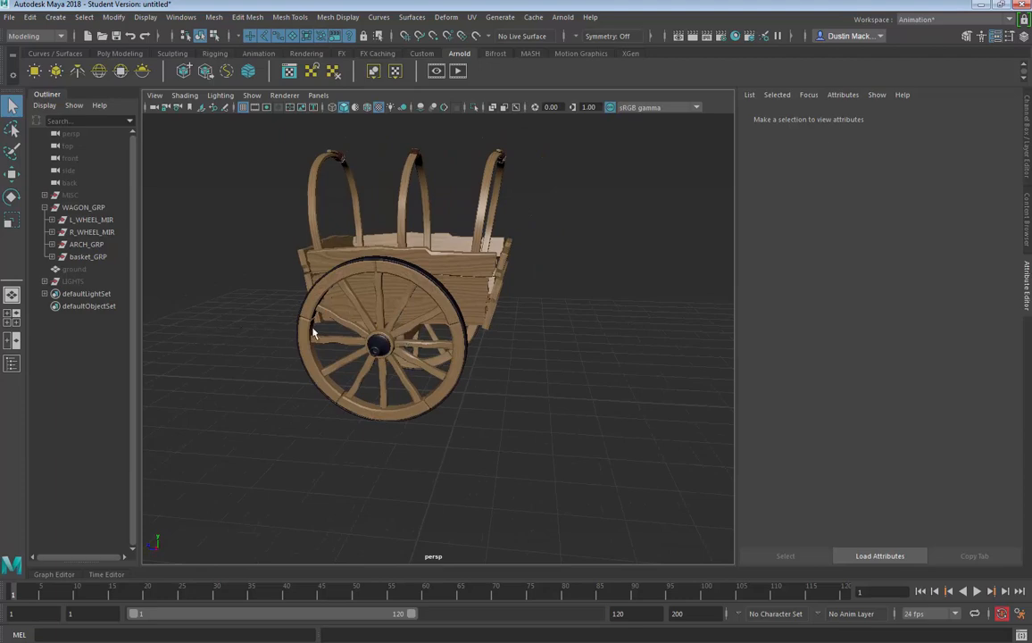
left_click_drag(411, 352, 295, 355)
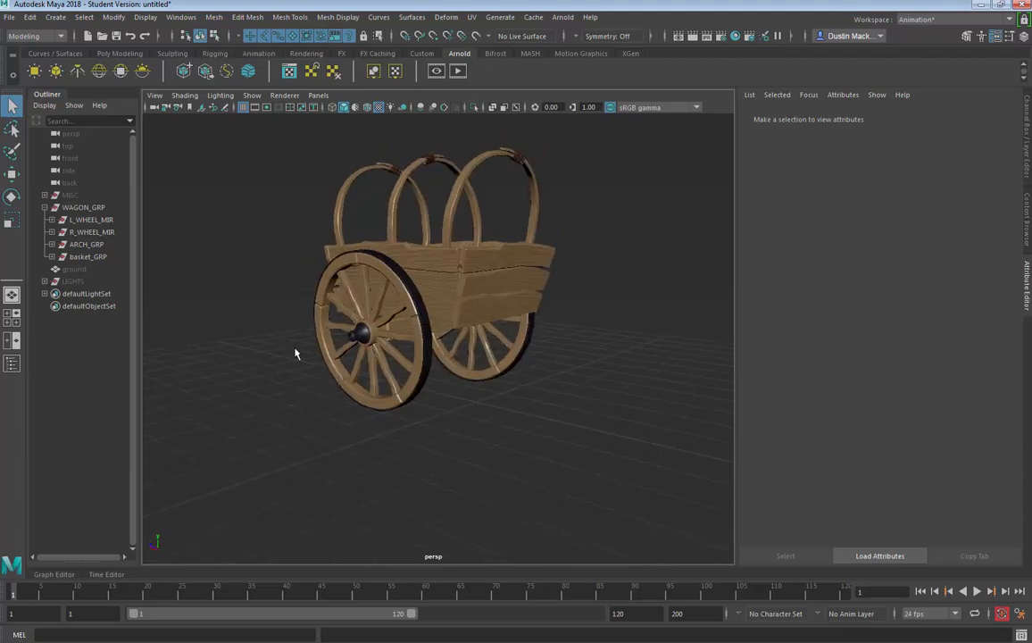